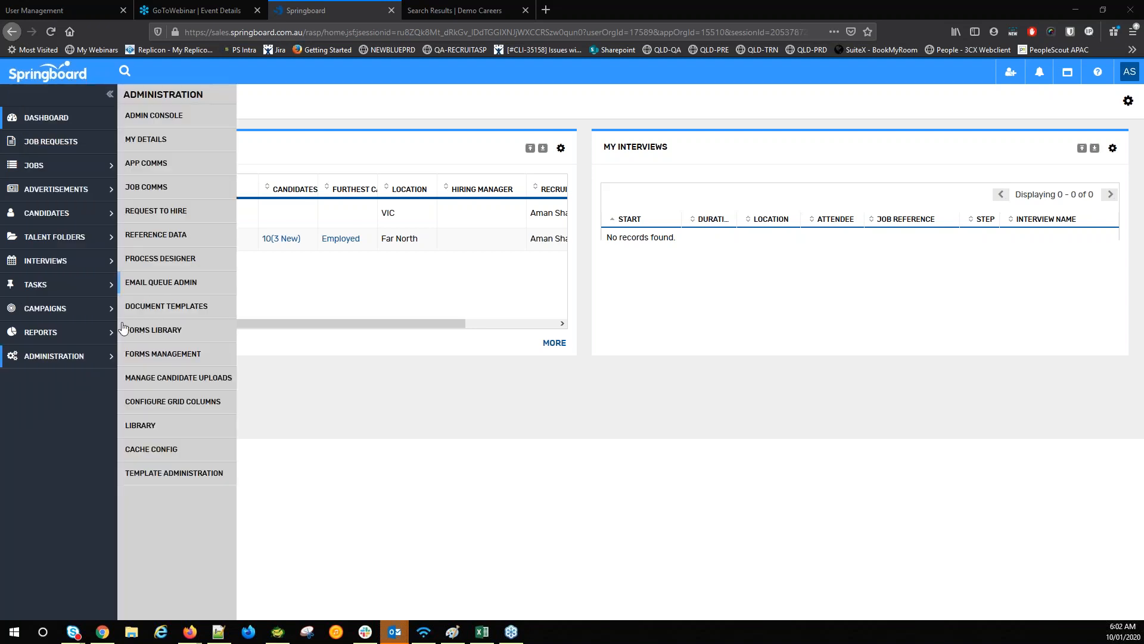
Add the My Folders dashlet via Dashboard setup, then bring up the quick search panel
{"action": "left_click", "coordinate": [359, 359]}
{"action": "left_click", "coordinate": [12, 117]}
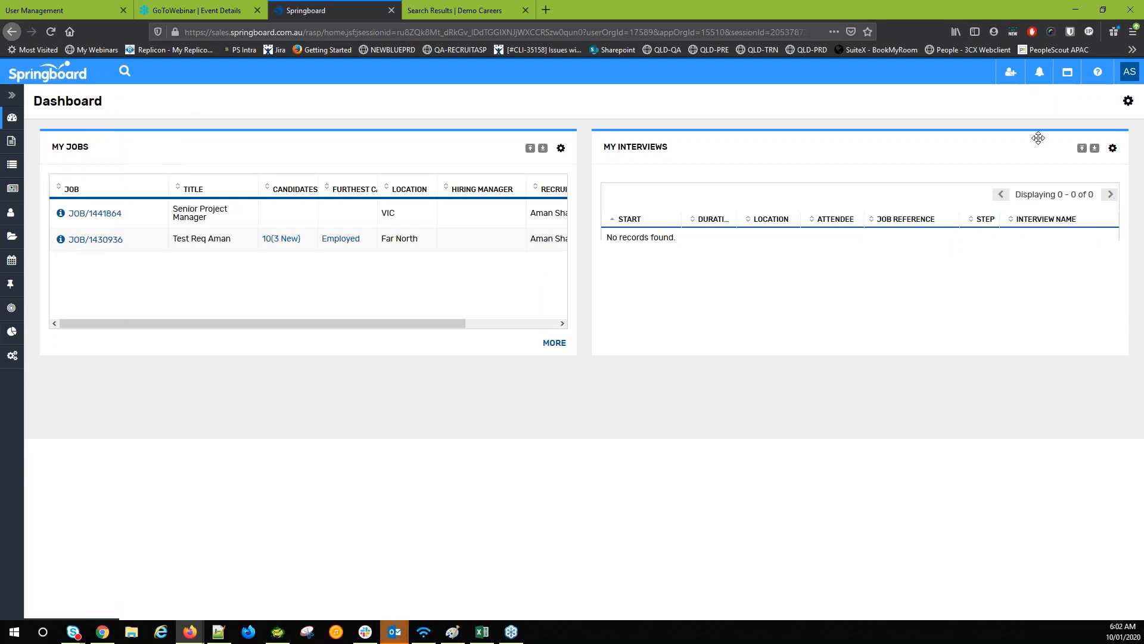
{"action": "left_click", "coordinate": [1127, 103]}
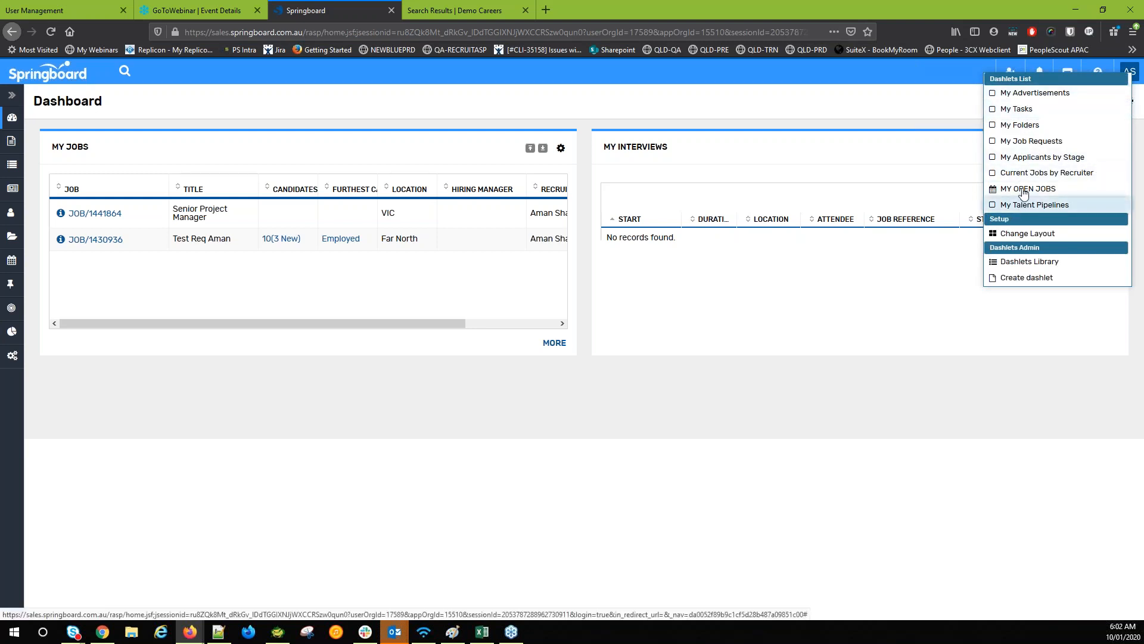
{"action": "left_click", "coordinate": [1007, 126]}
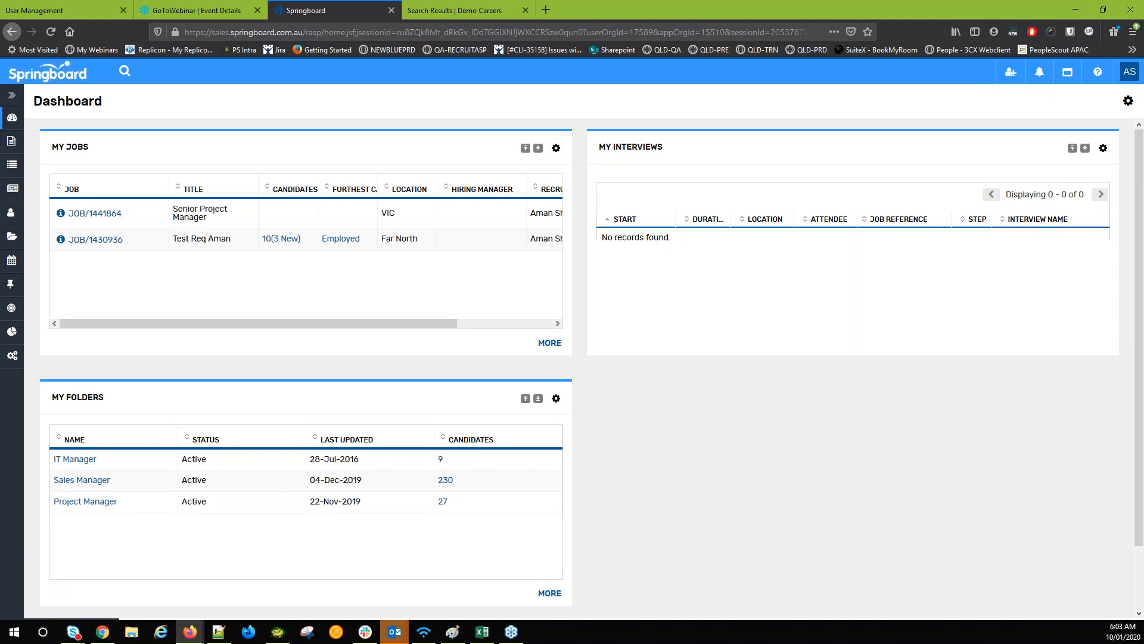
{"action": "left_click", "coordinate": [124, 72]}
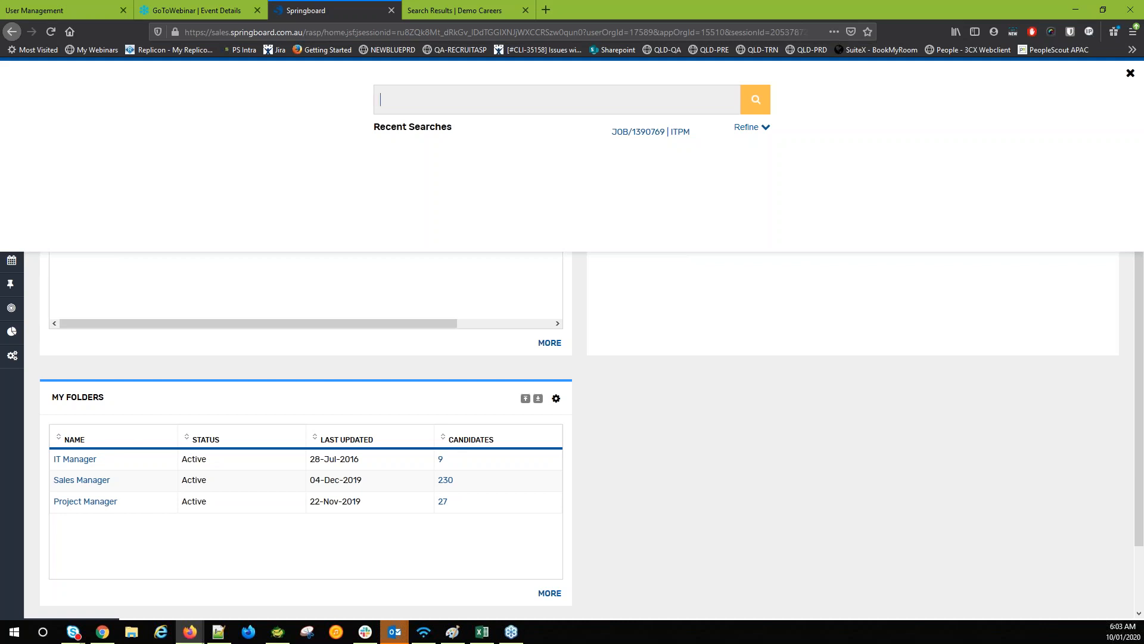
Check the search Refine options, close the quick search, and start an Add Candidate form
{"action": "left_click", "coordinate": [748, 128]}
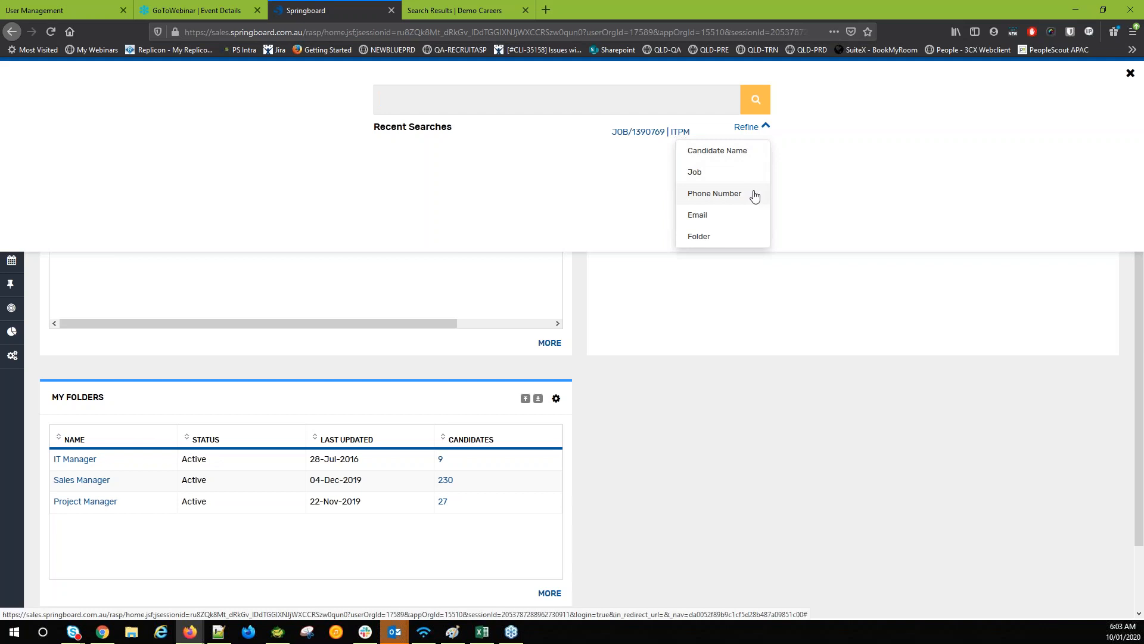
{"action": "left_click", "coordinate": [1130, 72]}
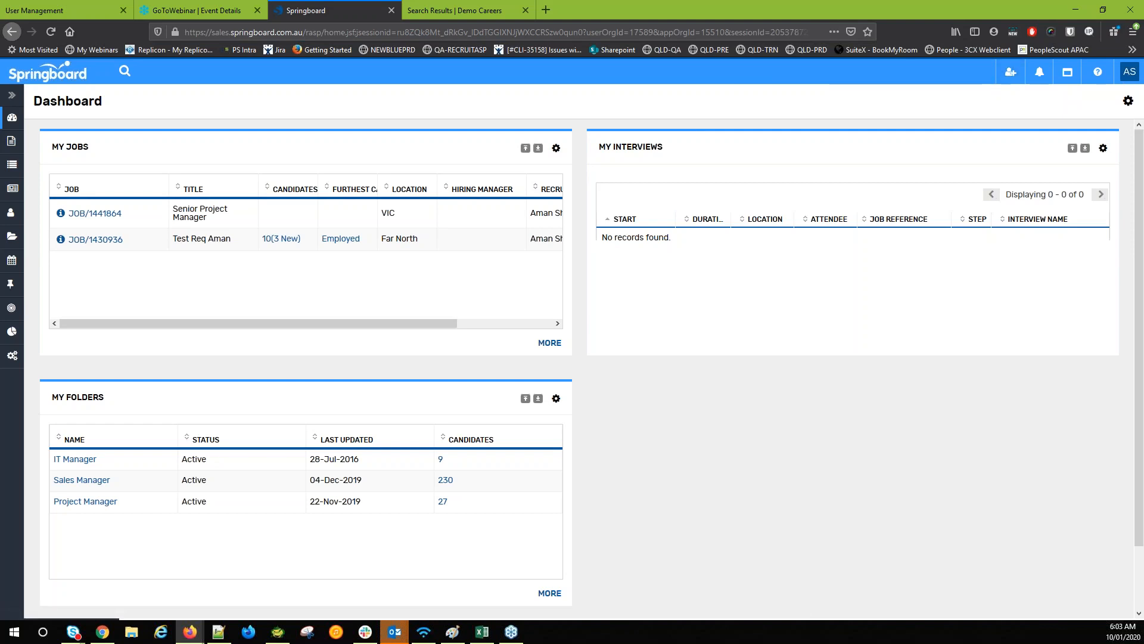
{"action": "left_click", "coordinate": [1011, 72]}
{"action": "left_click", "coordinate": [982, 114]}
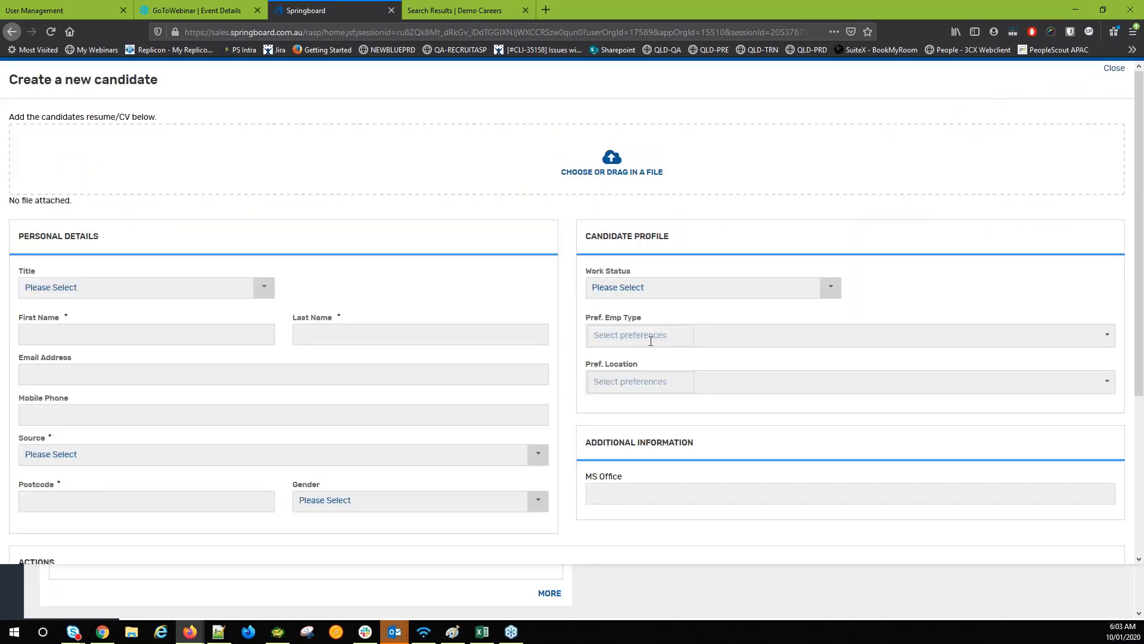
Look through the new candidate form and cancel it without saving
{"action": "scroll", "coordinate": [651, 341], "scroll_direction": "down", "scroll_amount": 4}
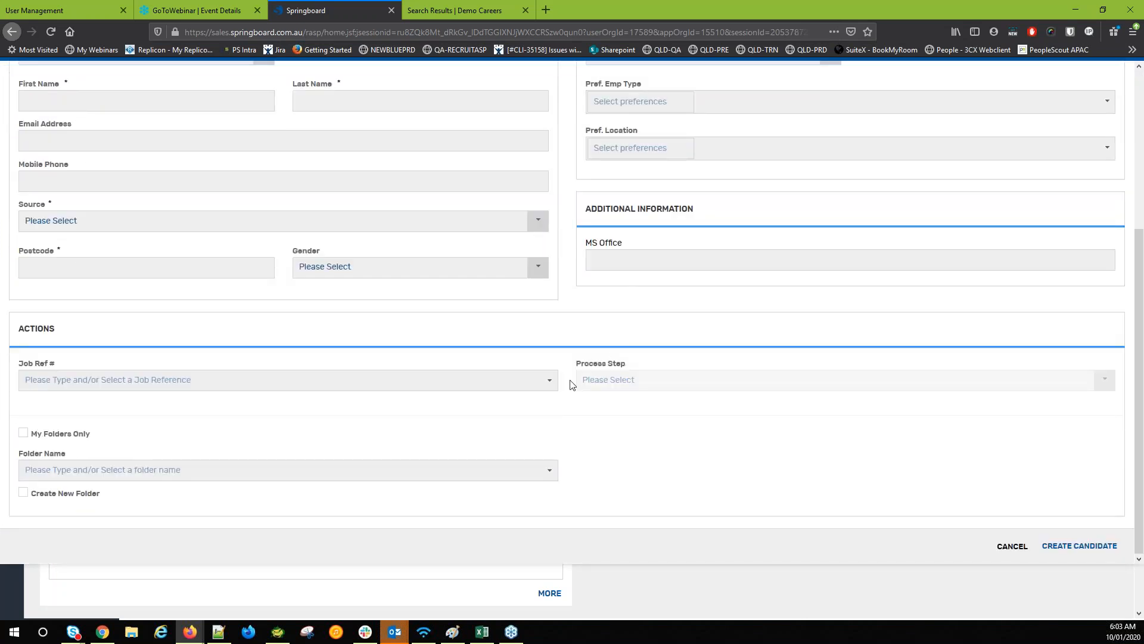
{"action": "scroll", "coordinate": [570, 383], "scroll_direction": "up", "scroll_amount": 4}
{"action": "scroll", "coordinate": [827, 465], "scroll_direction": "down", "scroll_amount": 3}
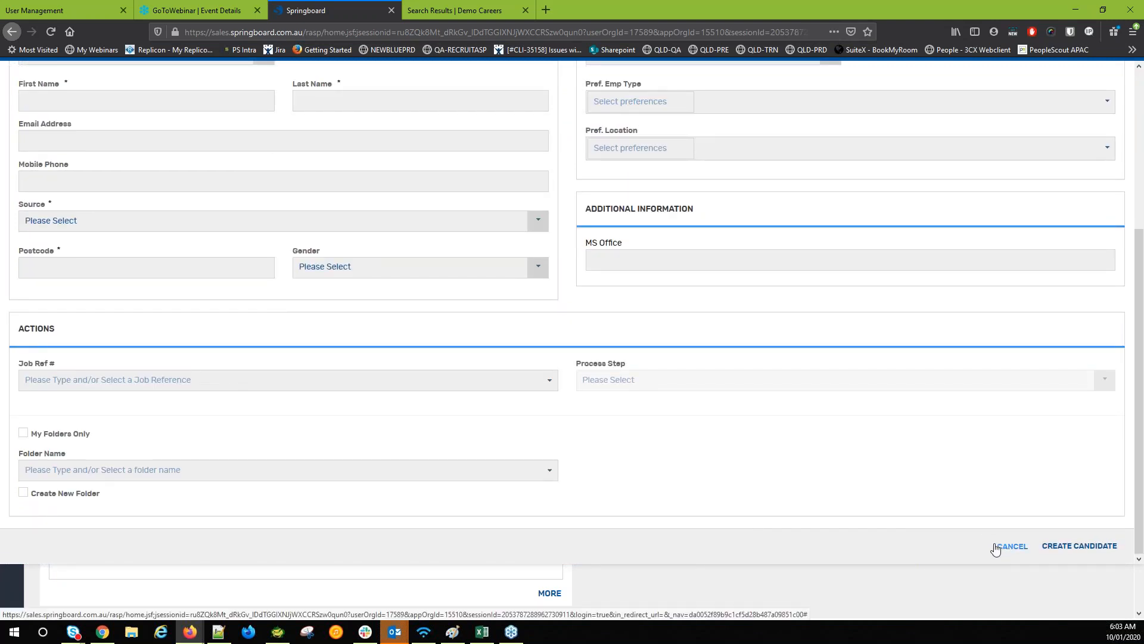
{"action": "left_click", "coordinate": [1009, 549]}
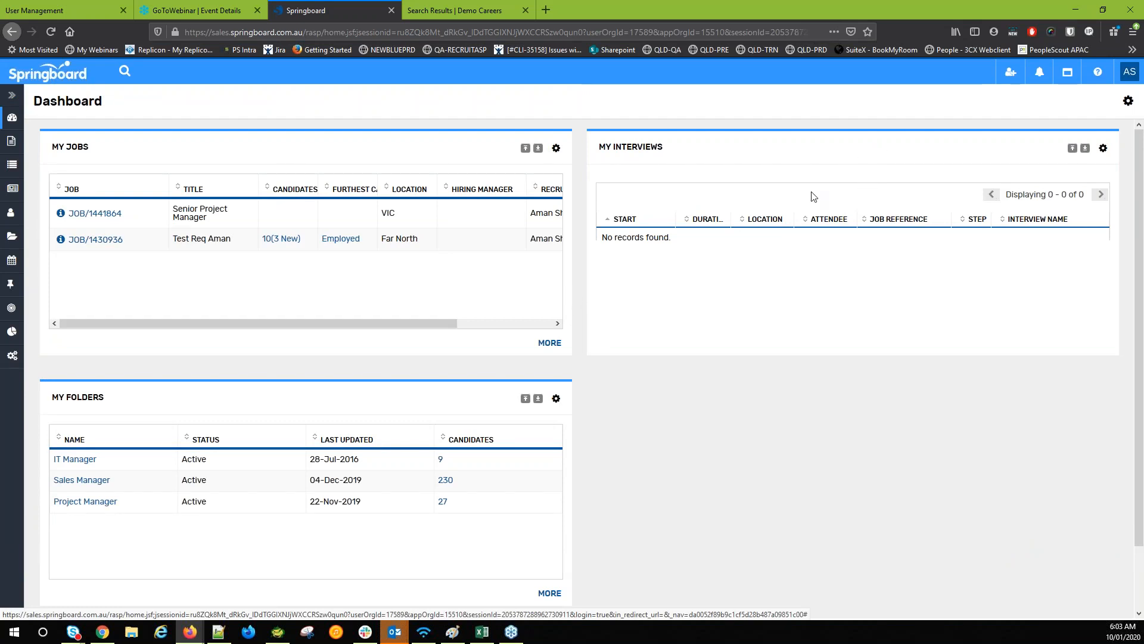
{"action": "left_click", "coordinate": [1040, 73]}
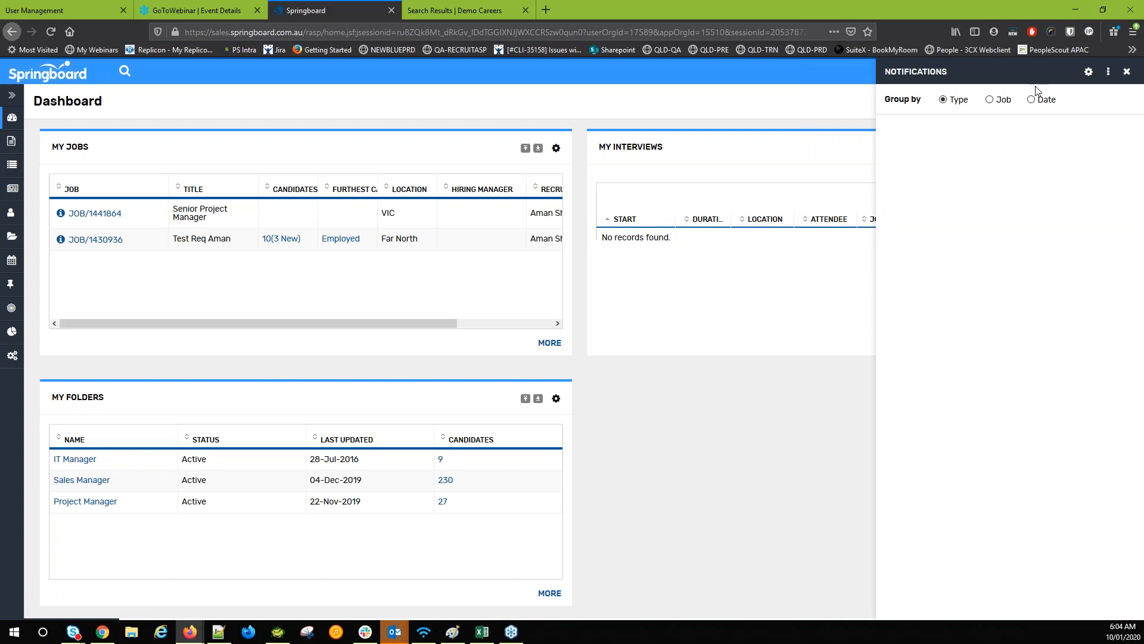
{"action": "left_click", "coordinate": [1088, 72]}
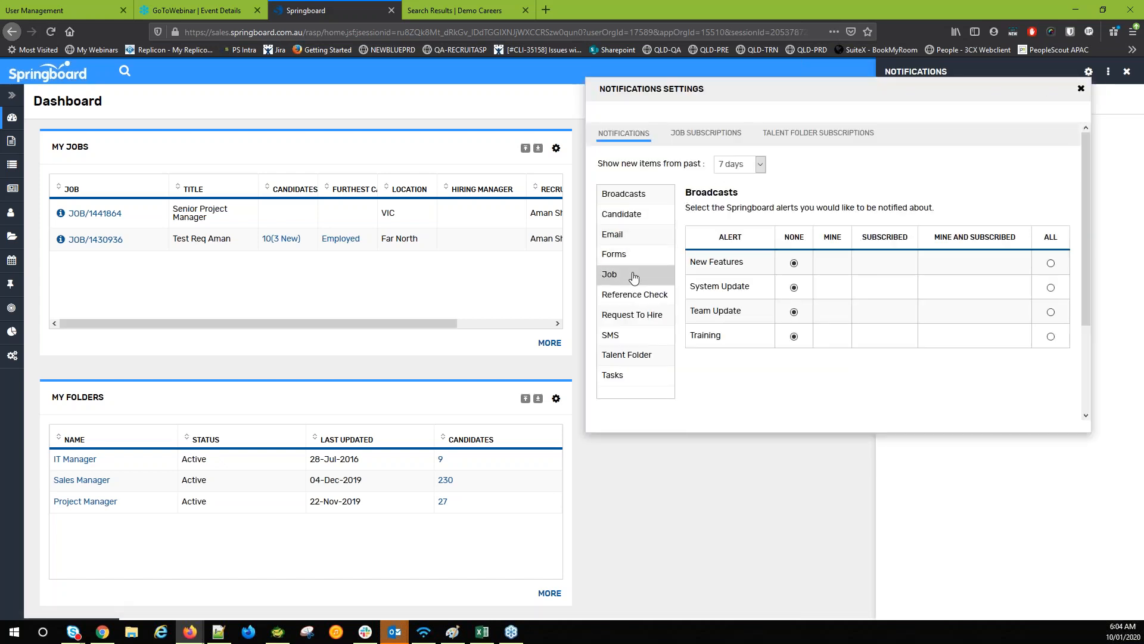
{"action": "left_click", "coordinate": [633, 274]}
{"action": "scroll", "coordinate": [876, 332], "scroll_direction": "down", "scroll_amount": 1}
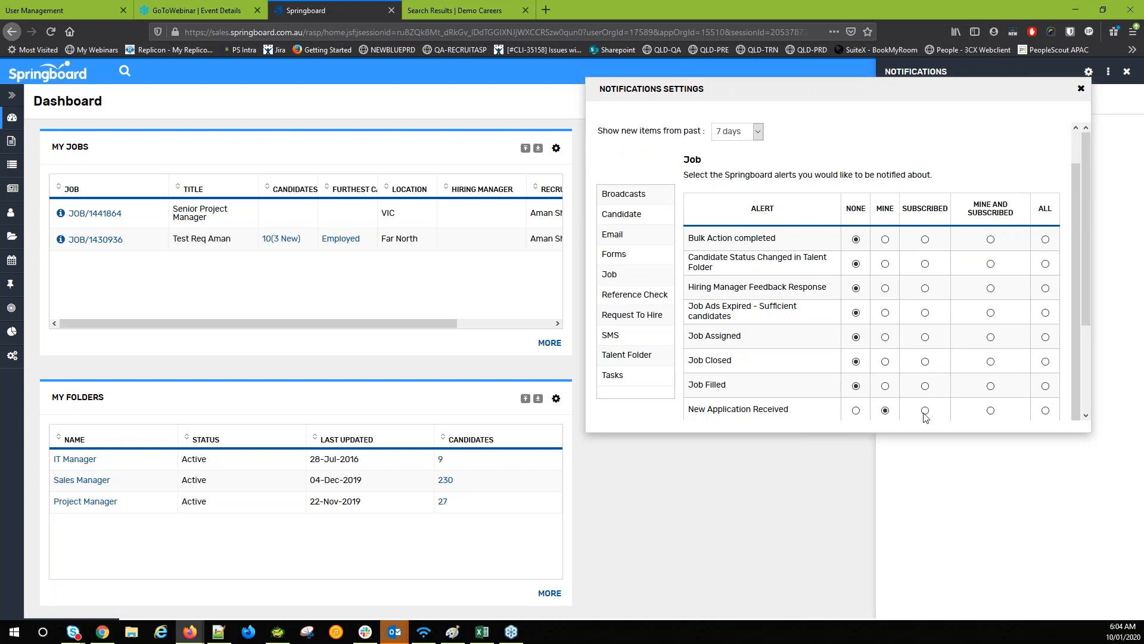
{"action": "scroll", "coordinate": [790, 250], "scroll_direction": "up", "scroll_amount": 1}
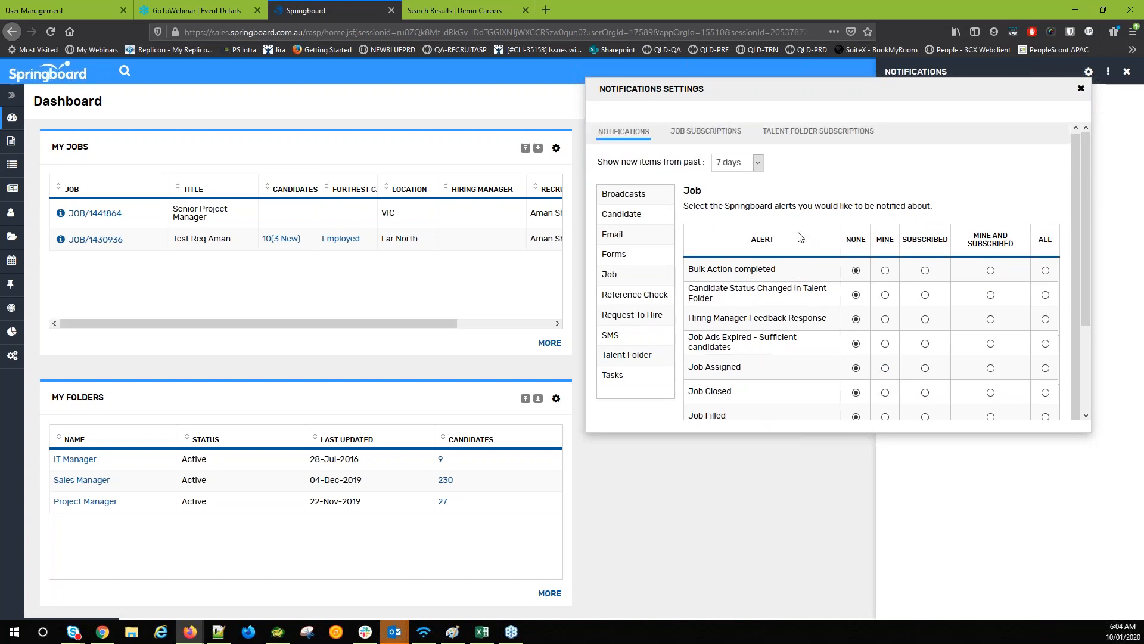
{"action": "left_click", "coordinate": [711, 142]}
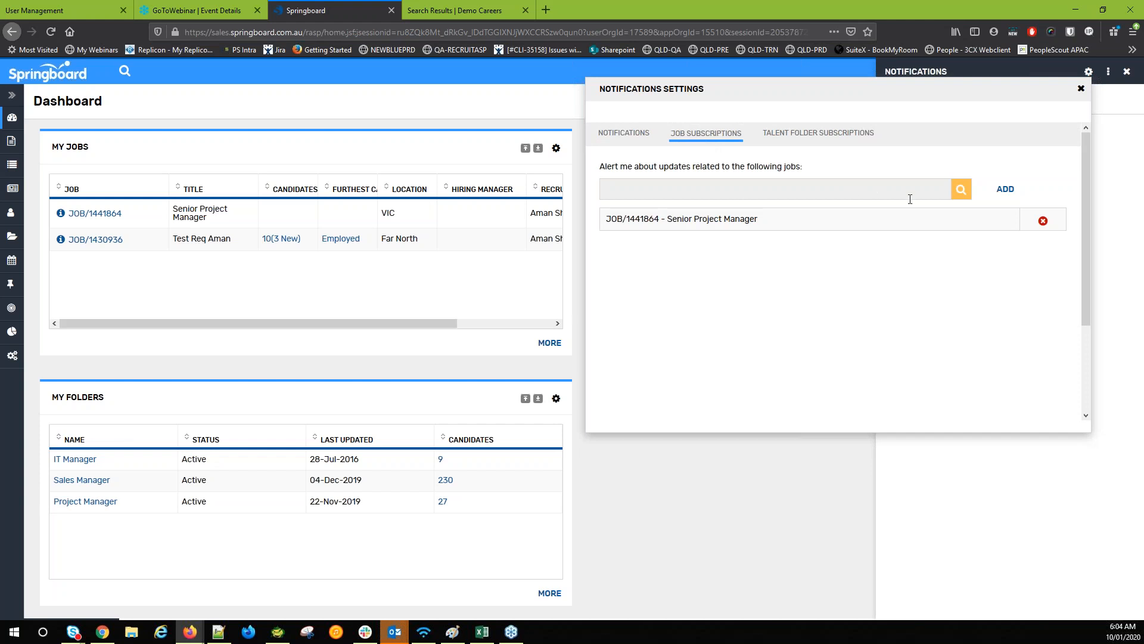
{"action": "left_click", "coordinate": [962, 189]}
{"action": "left_click", "coordinate": [895, 168]}
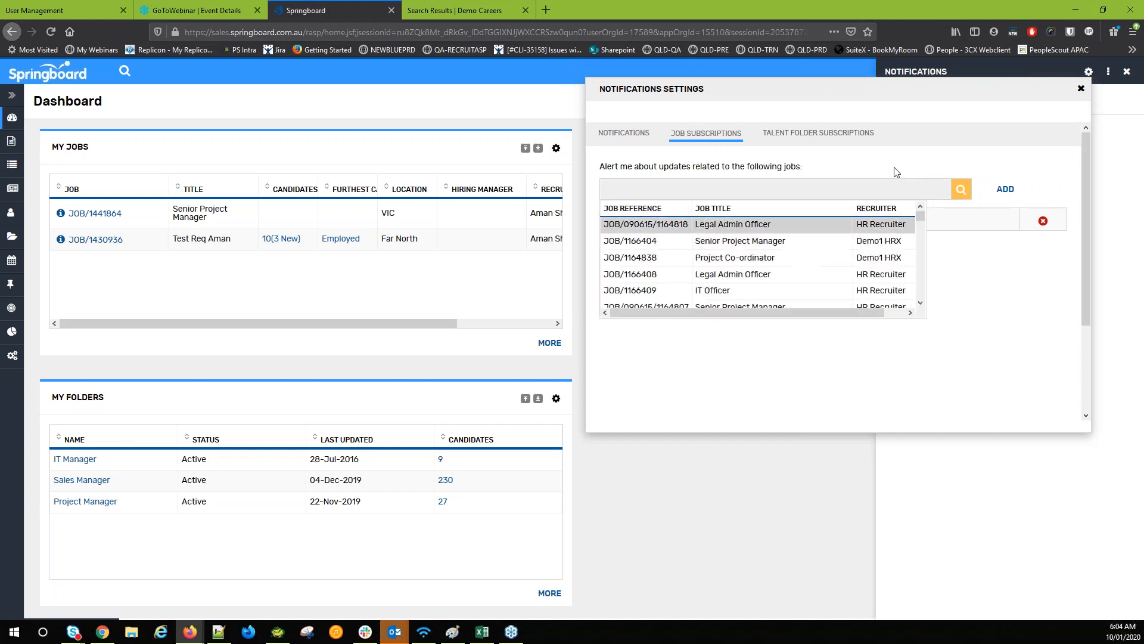
{"action": "left_click", "coordinate": [1081, 88]}
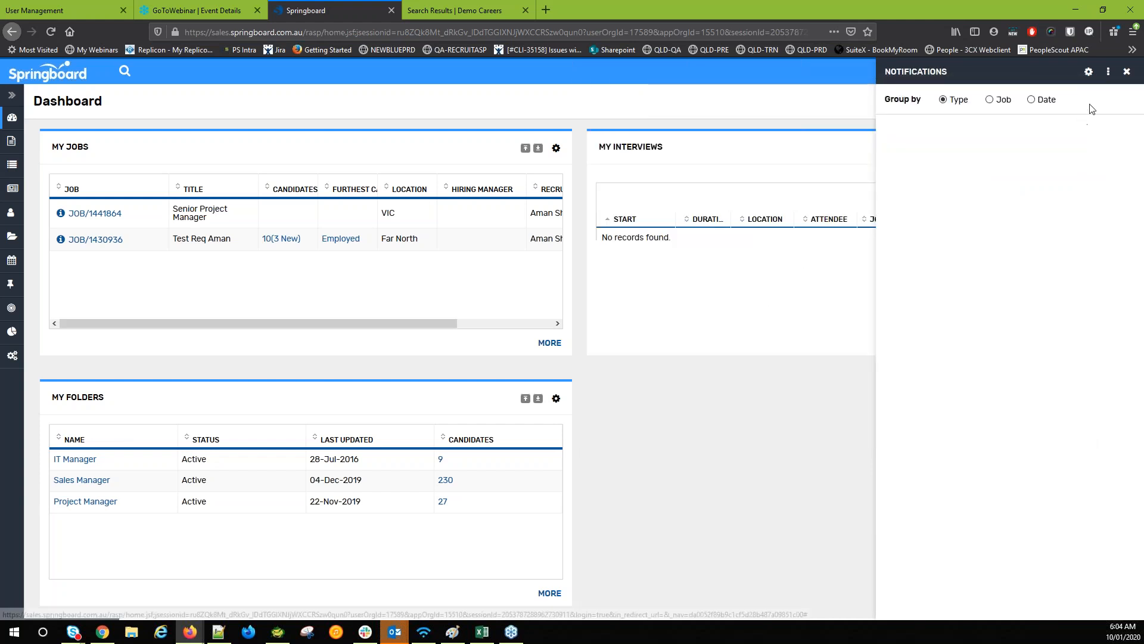
{"action": "left_click", "coordinate": [1088, 72]}
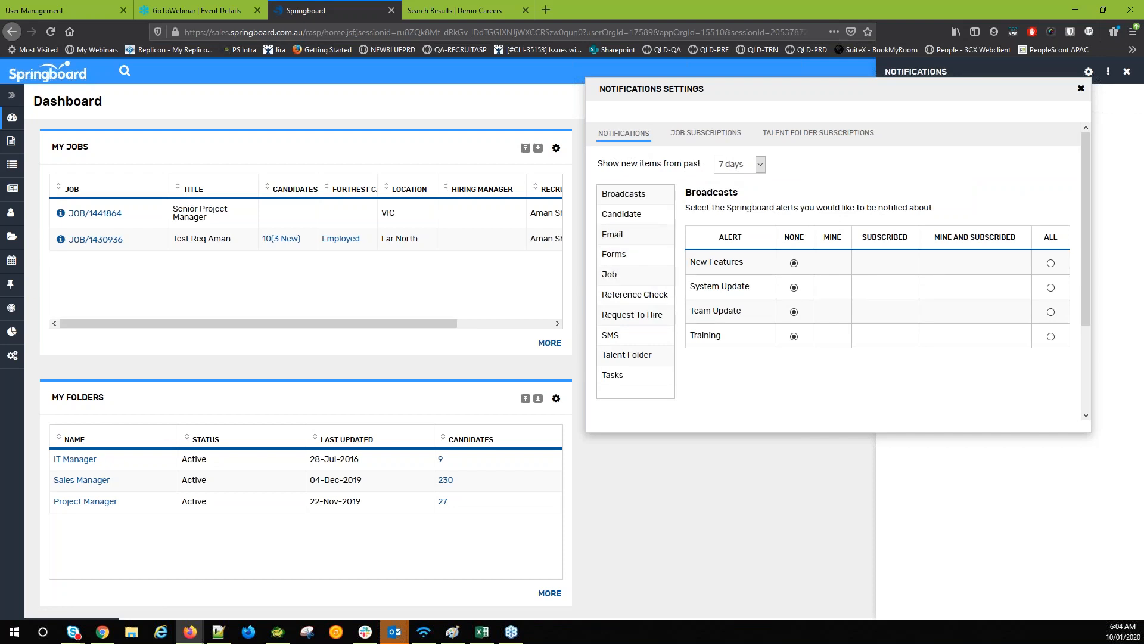
{"action": "left_click", "coordinate": [1081, 89]}
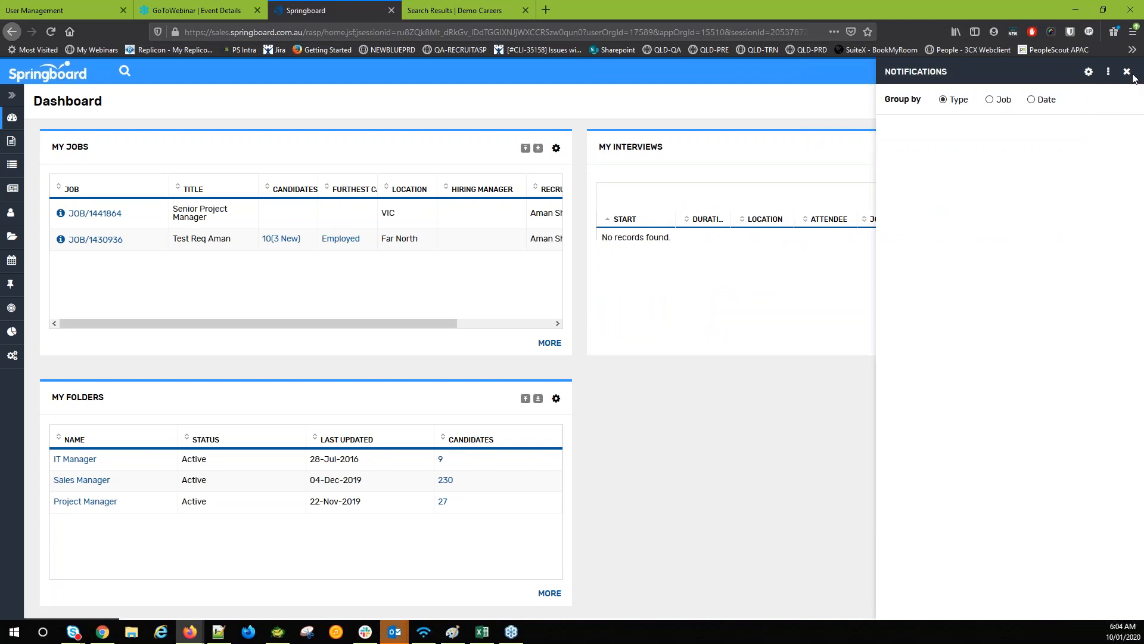
{"action": "left_click", "coordinate": [1126, 71]}
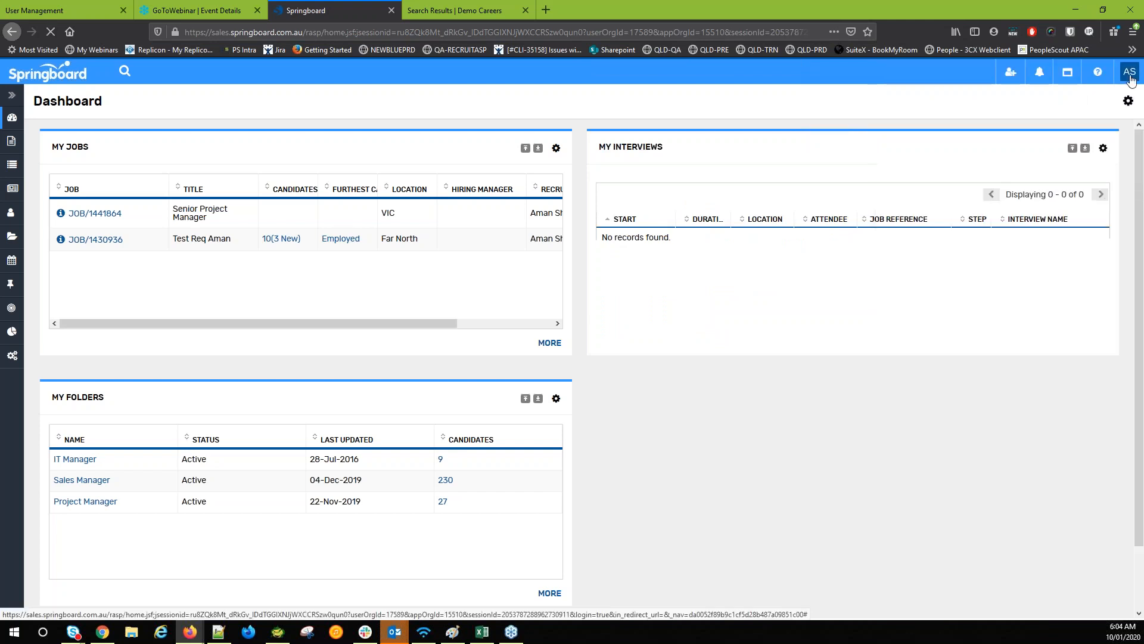
{"action": "left_click", "coordinate": [1067, 76]}
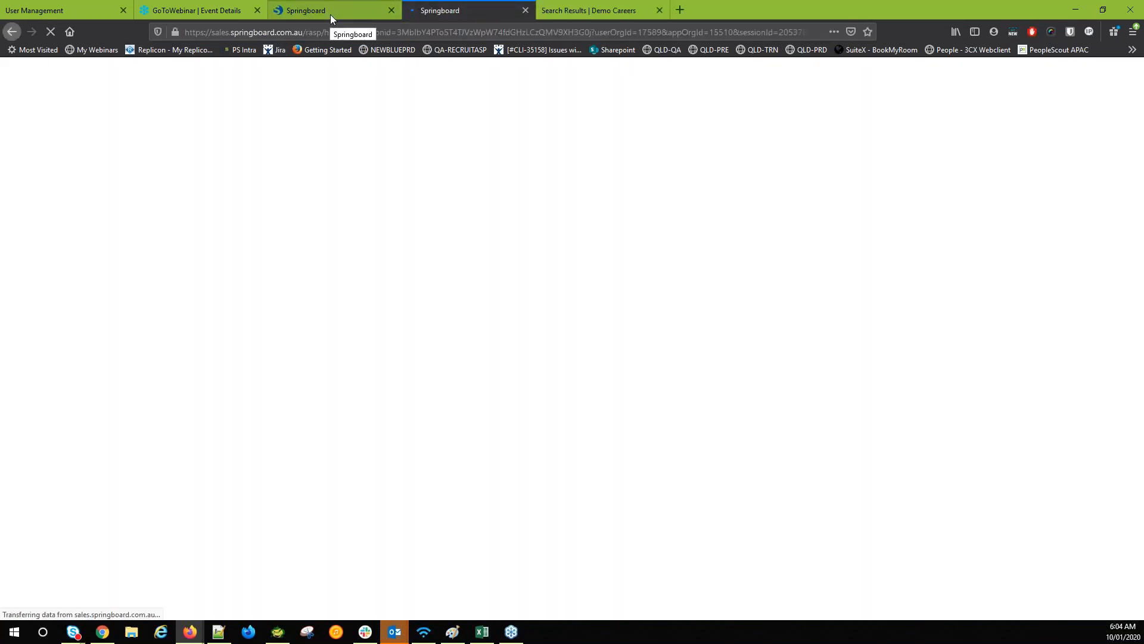
{"action": "left_click", "coordinate": [330, 14]}
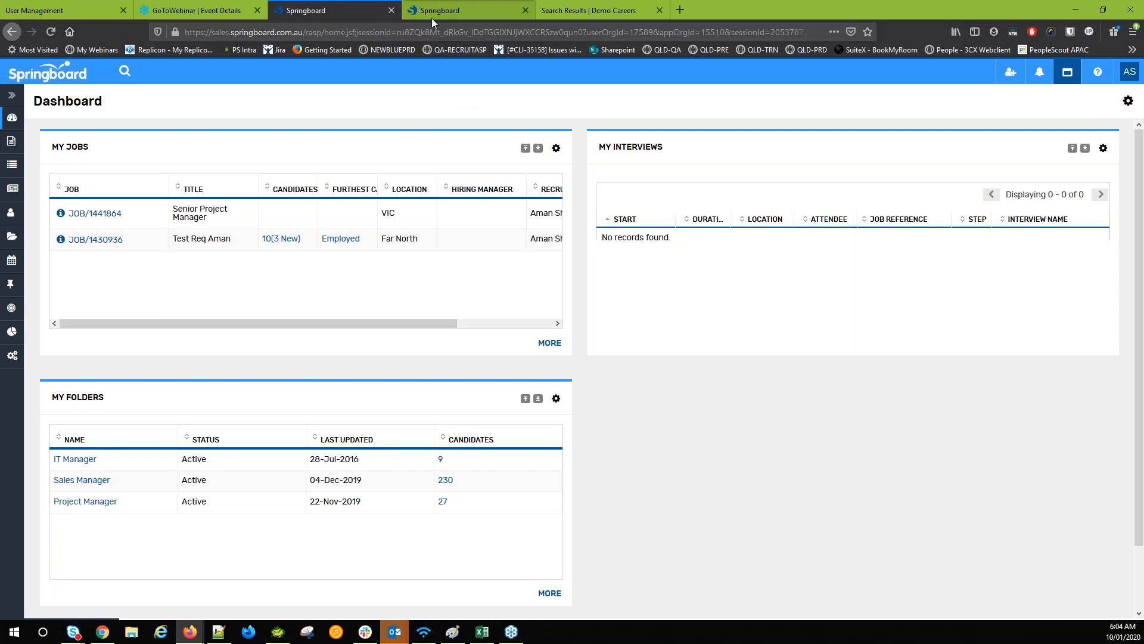
{"action": "left_click", "coordinate": [1066, 78]}
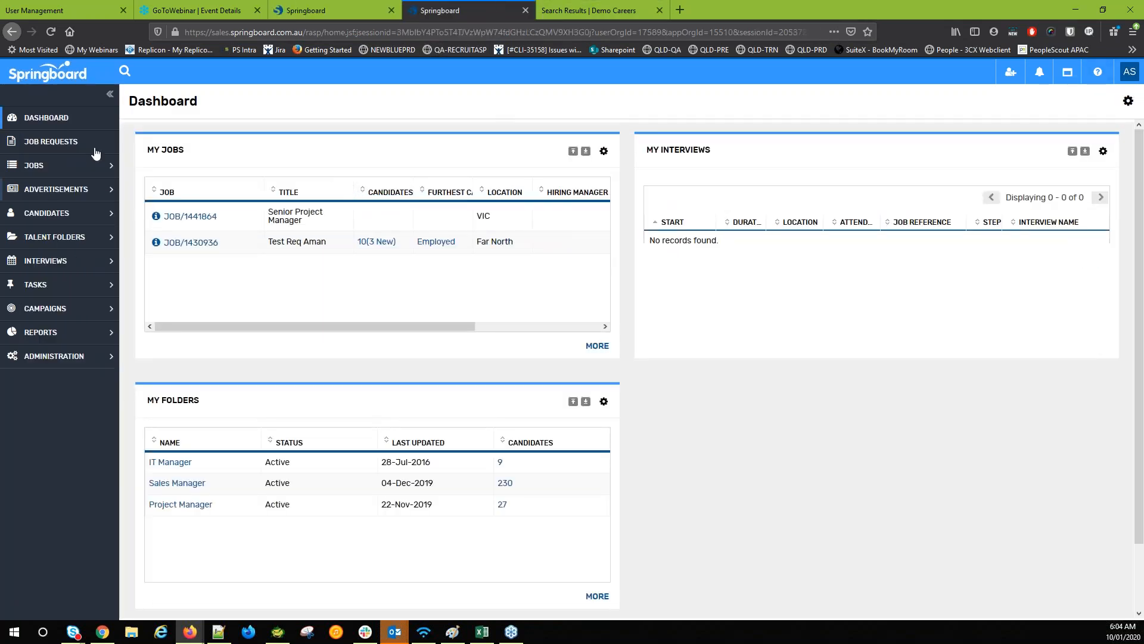
{"action": "left_click", "coordinate": [58, 191]}
{"action": "left_click", "coordinate": [58, 172]}
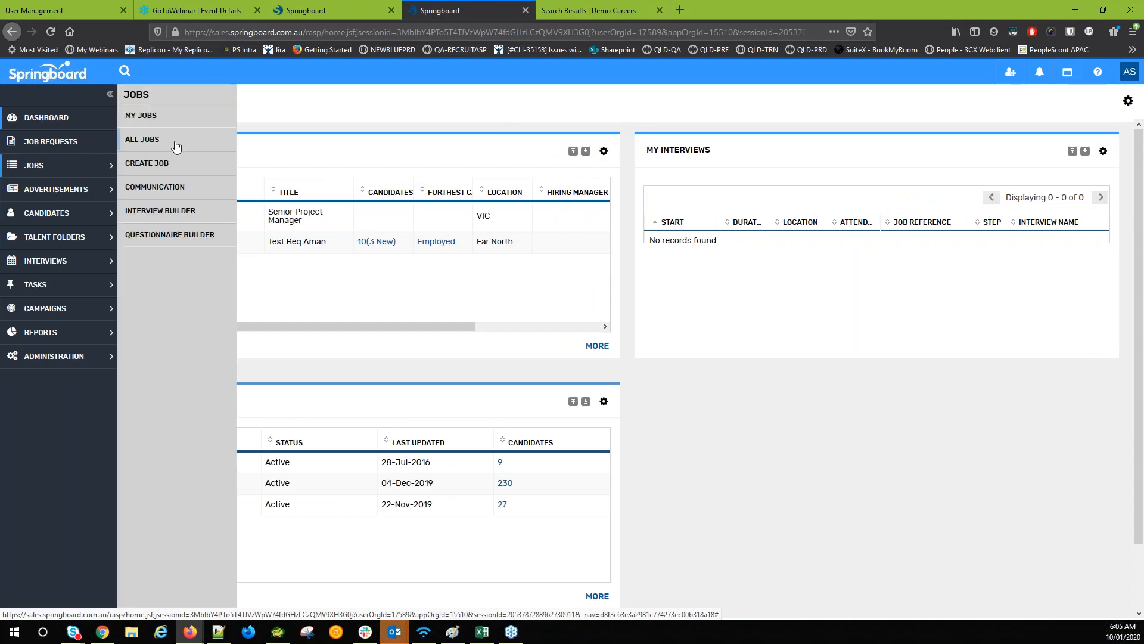
{"action": "left_click", "coordinate": [162, 141]}
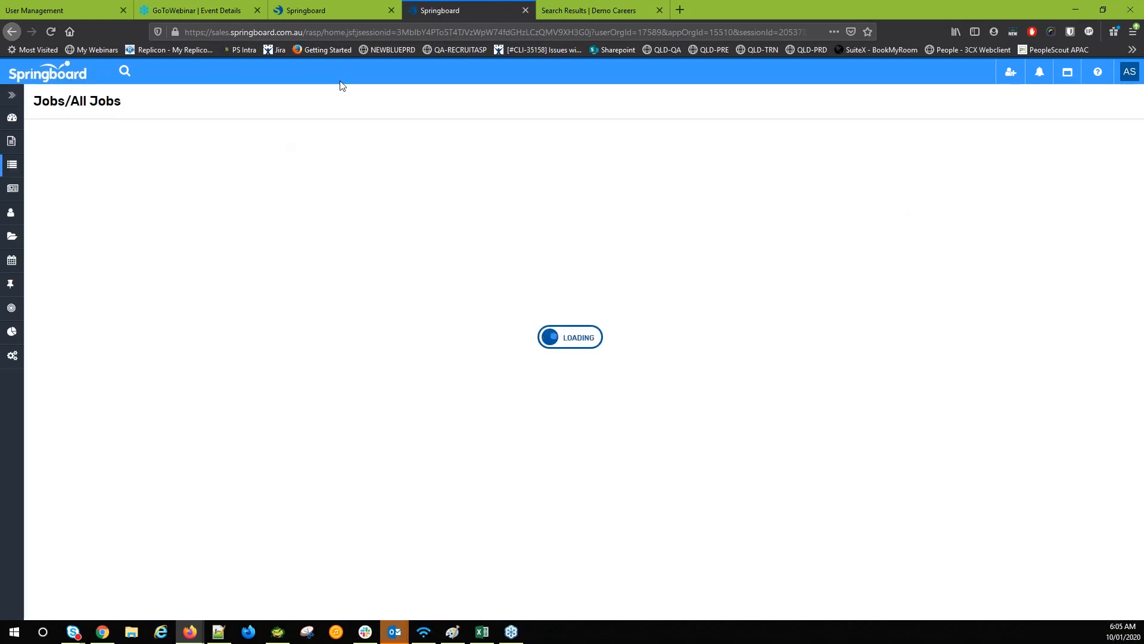
{"action": "left_click", "coordinate": [523, 12]}
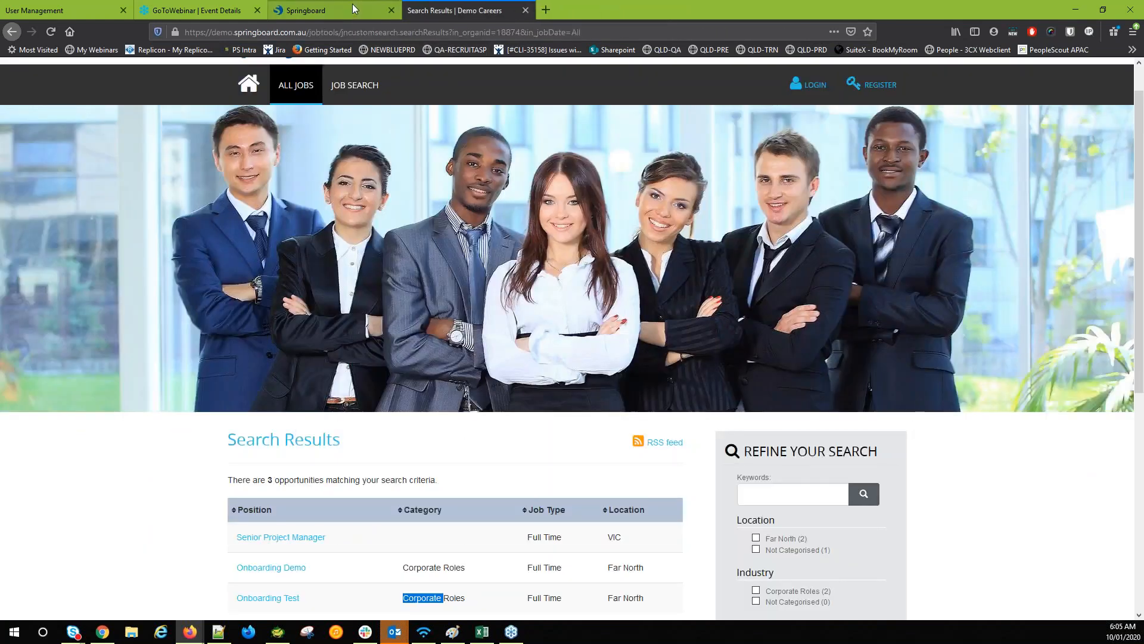
{"action": "left_click", "coordinate": [352, 7]}
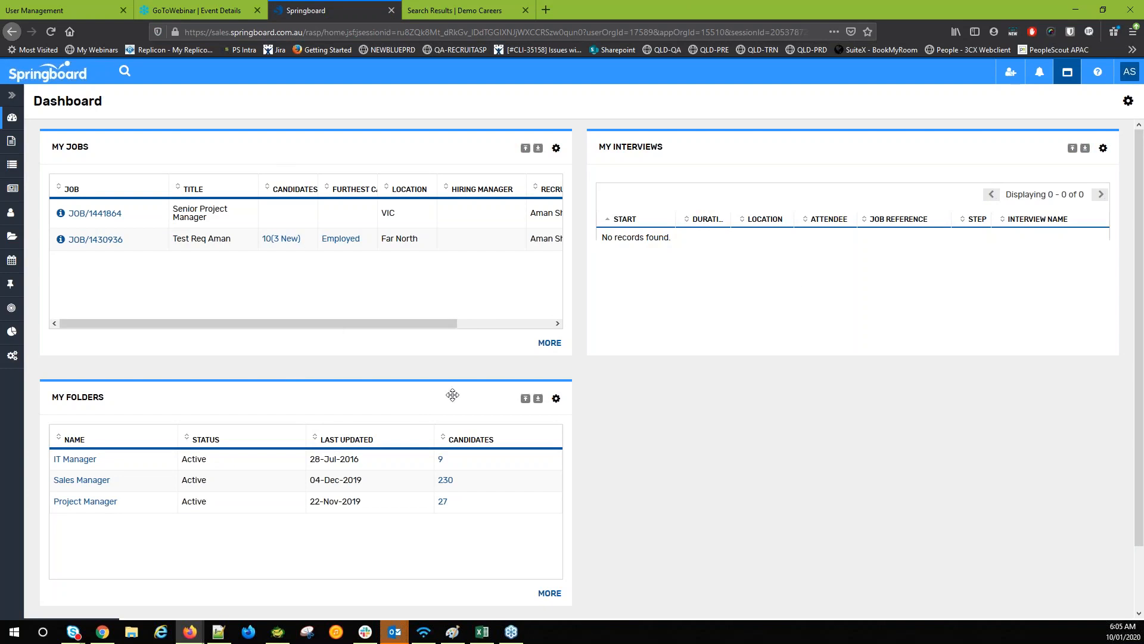
Move My Folders to the top-right and apply the wide-left, narrow-right two-column layout
{"action": "left_click_drag", "start_coordinate": [341, 408], "coordinate": [858, 155]}
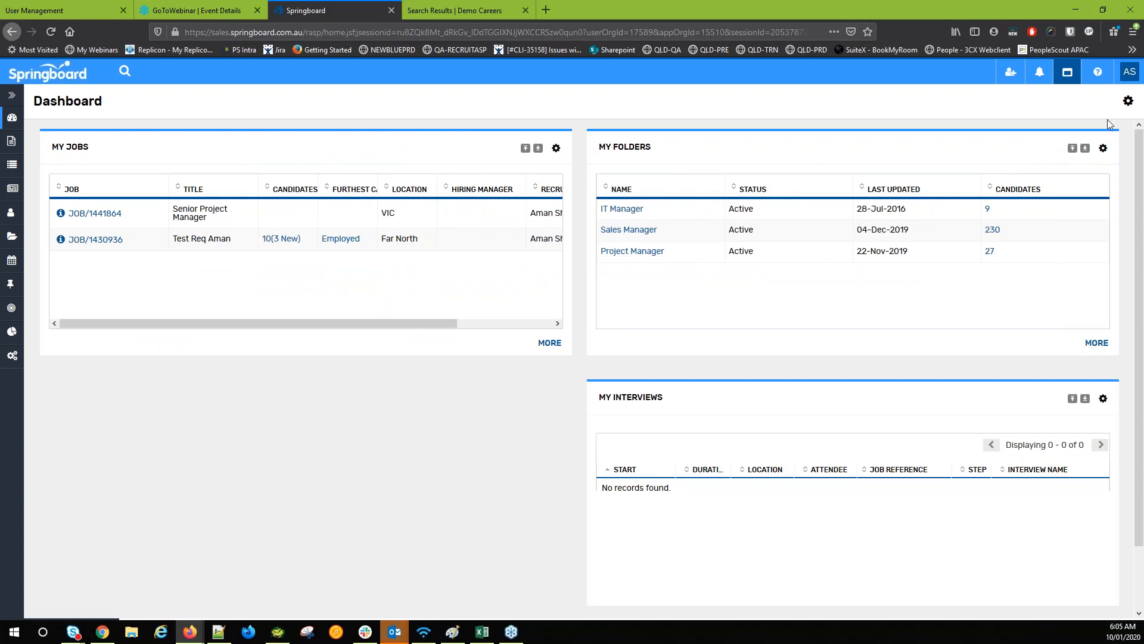
{"action": "left_click", "coordinate": [1128, 103]}
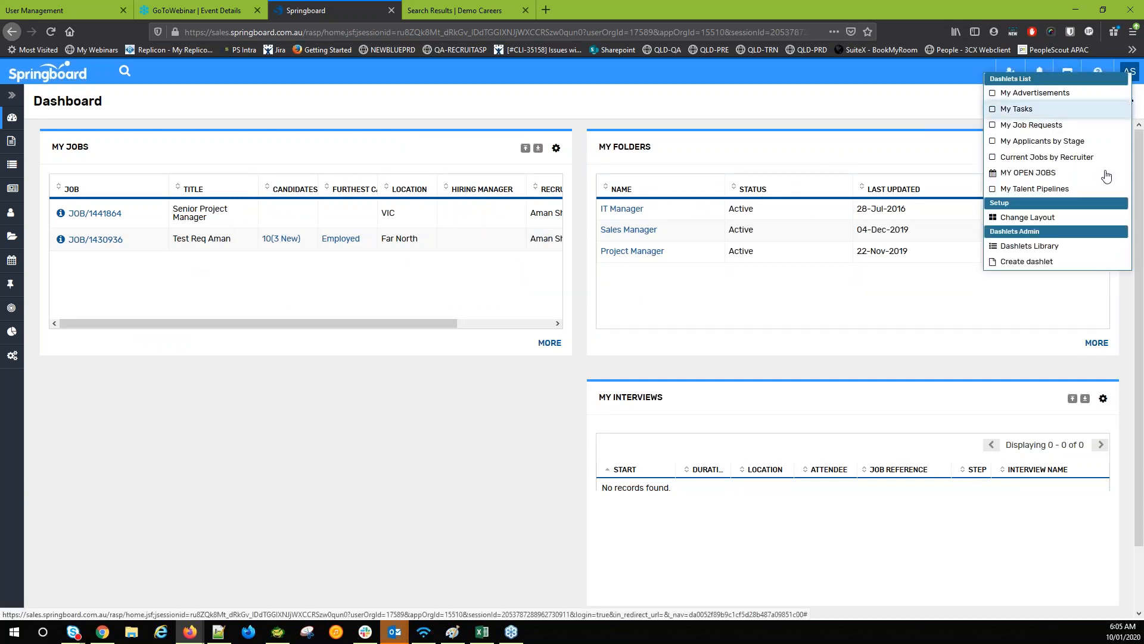
{"action": "left_click", "coordinate": [1054, 218]}
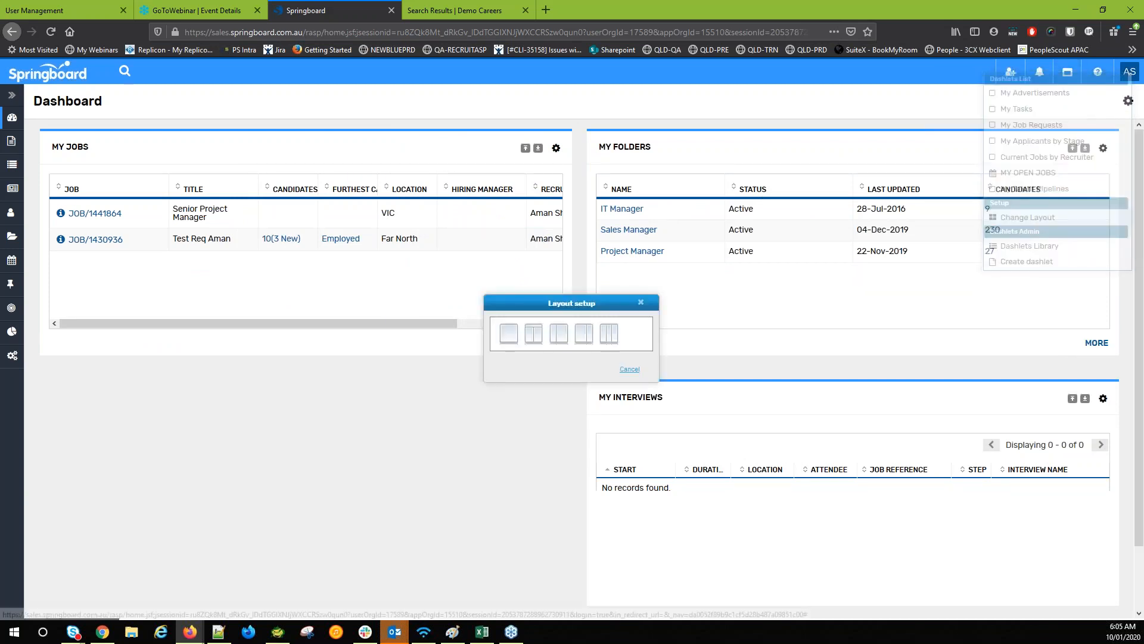
{"action": "left_click", "coordinate": [1130, 102]}
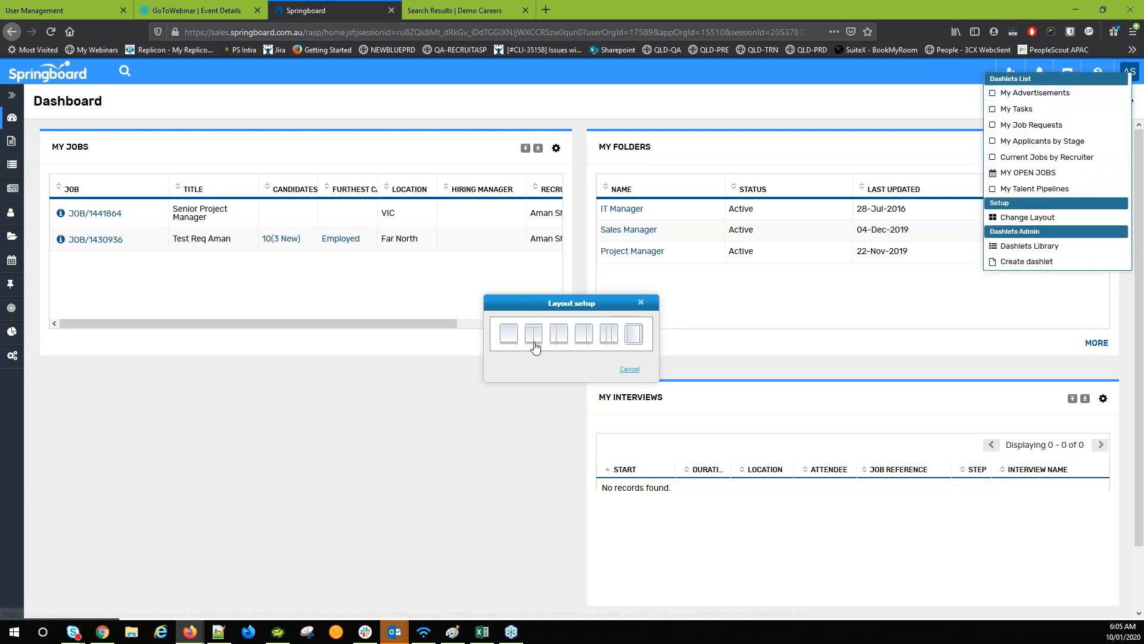
{"action": "left_click", "coordinate": [584, 336]}
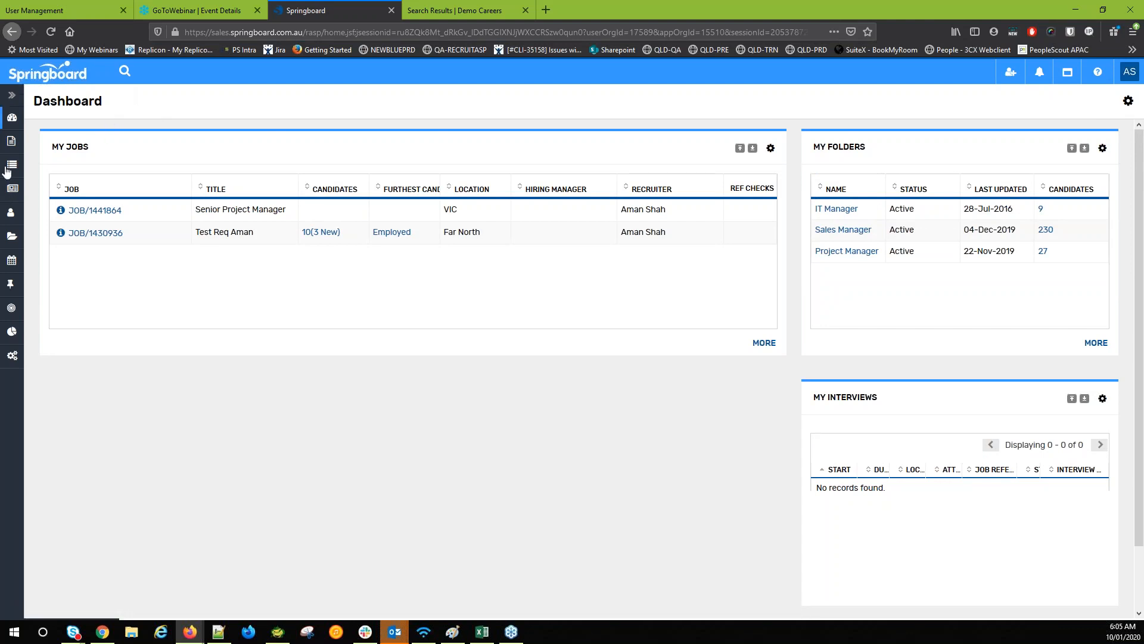
{"action": "left_click", "coordinate": [12, 96]}
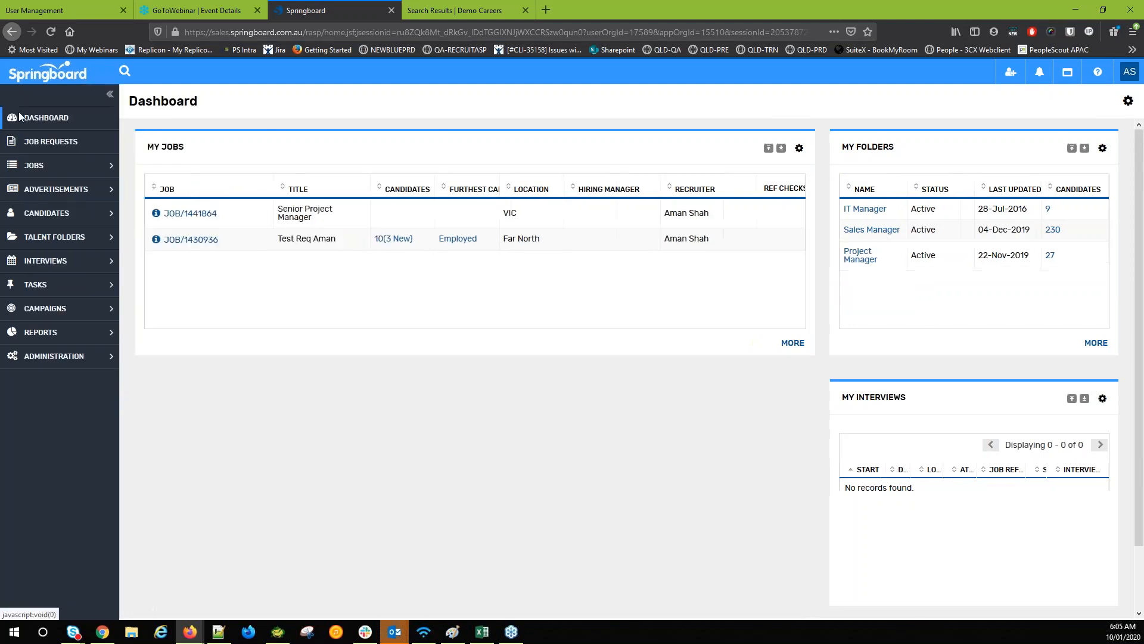
Browse the Jobs, Advertisements, Candidates, Talent Folders and Interviews menus, then open Tasks > My Tasks
{"action": "left_click", "coordinate": [71, 169]}
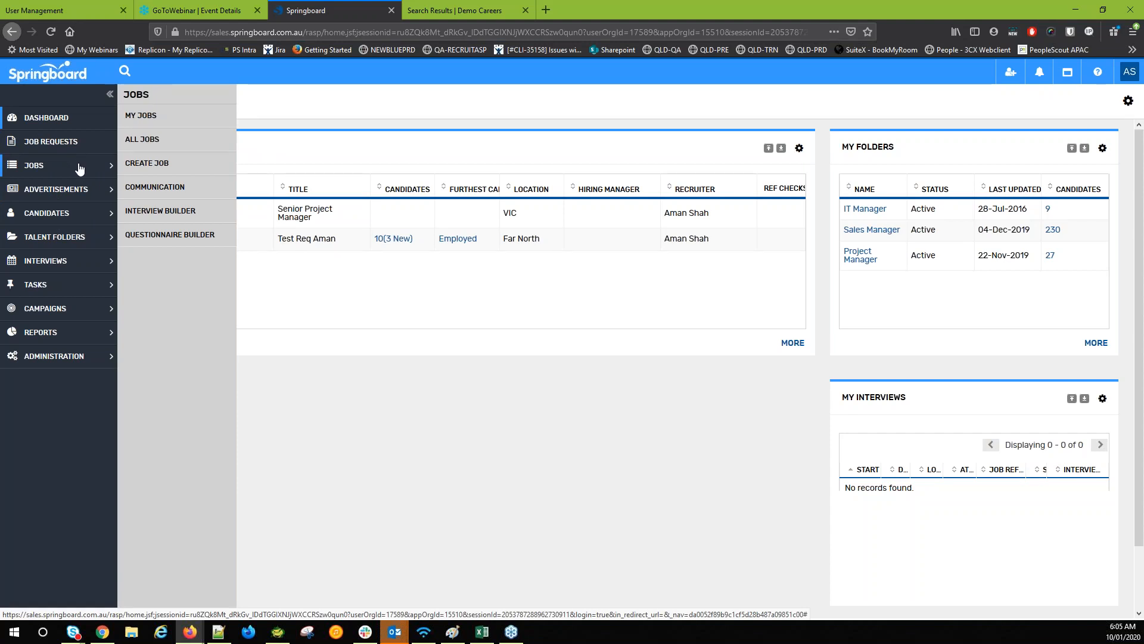
{"action": "left_click", "coordinate": [67, 190]}
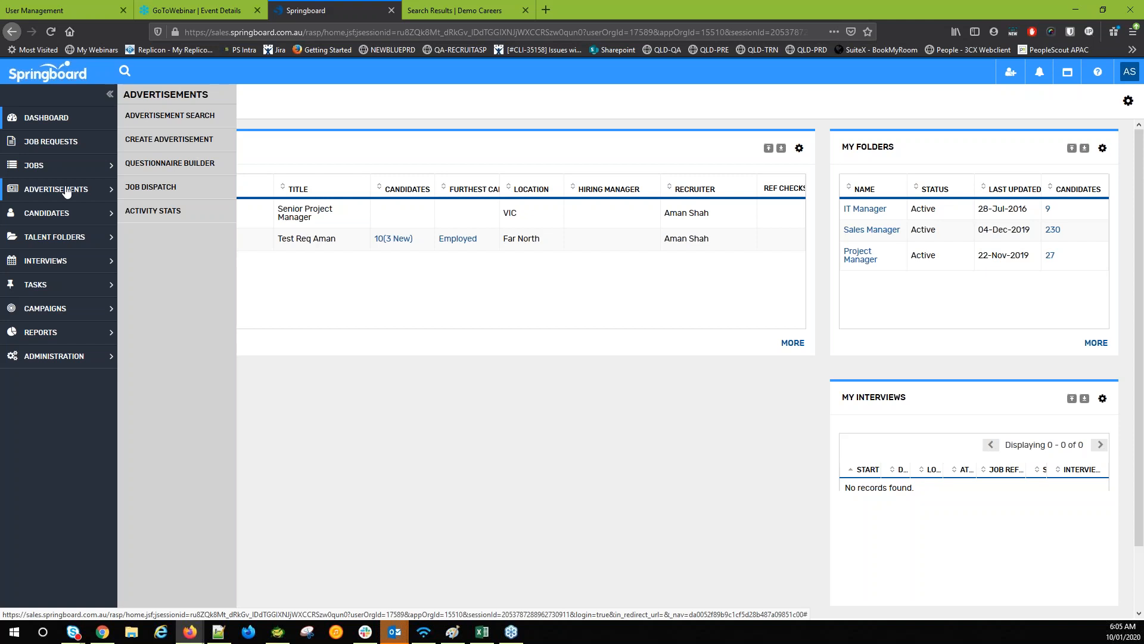
{"action": "left_click", "coordinate": [65, 216]}
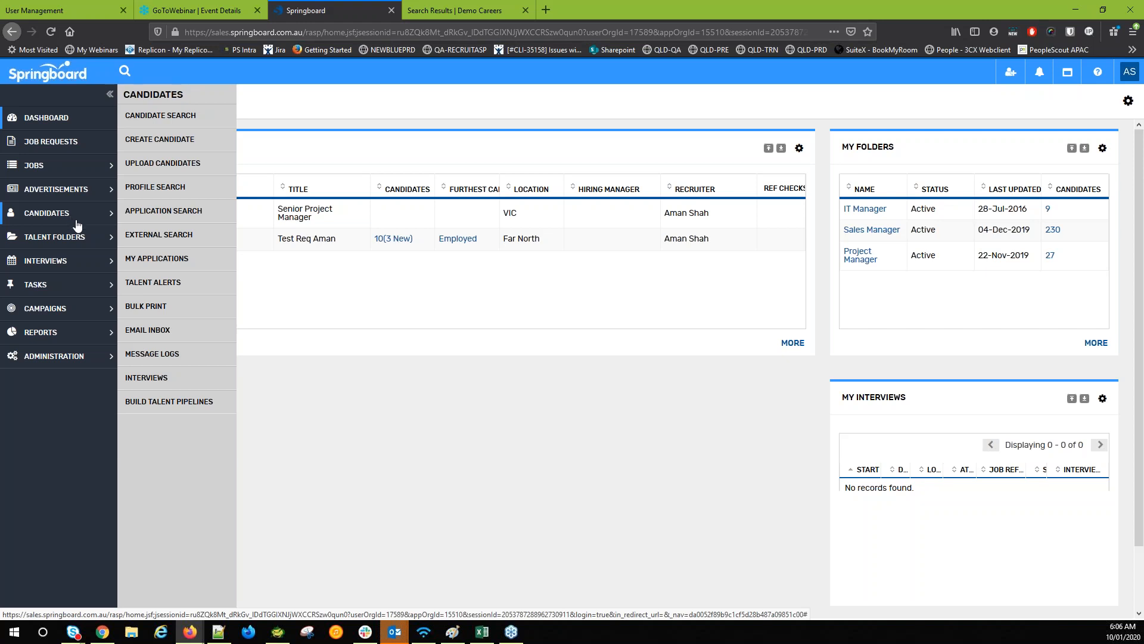
{"action": "left_click", "coordinate": [76, 239]}
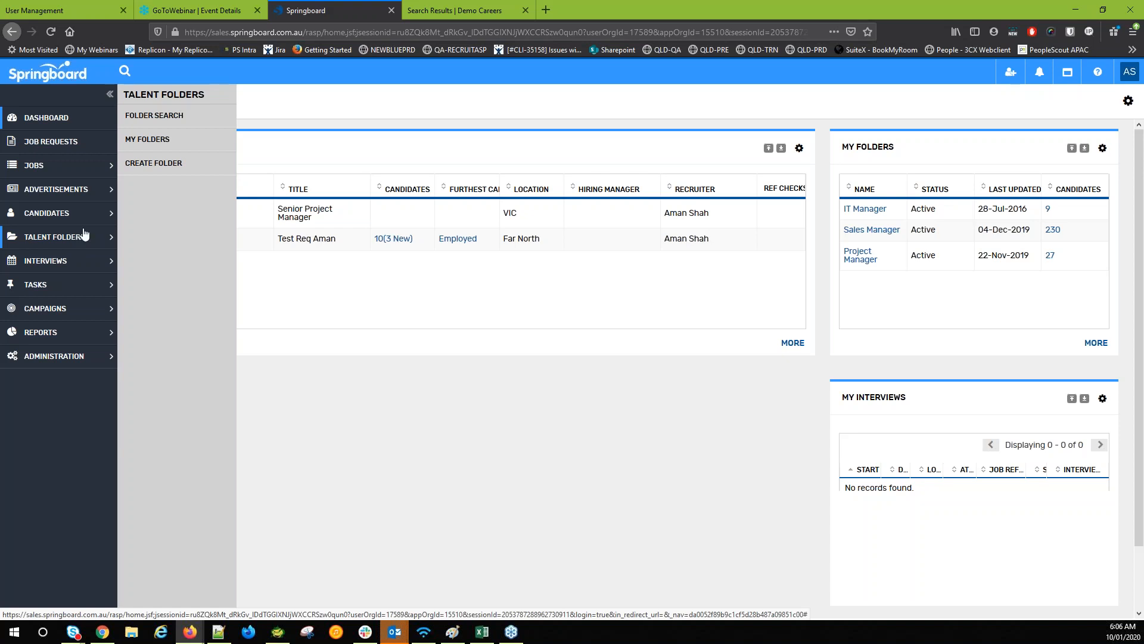
{"action": "left_click", "coordinate": [88, 260]}
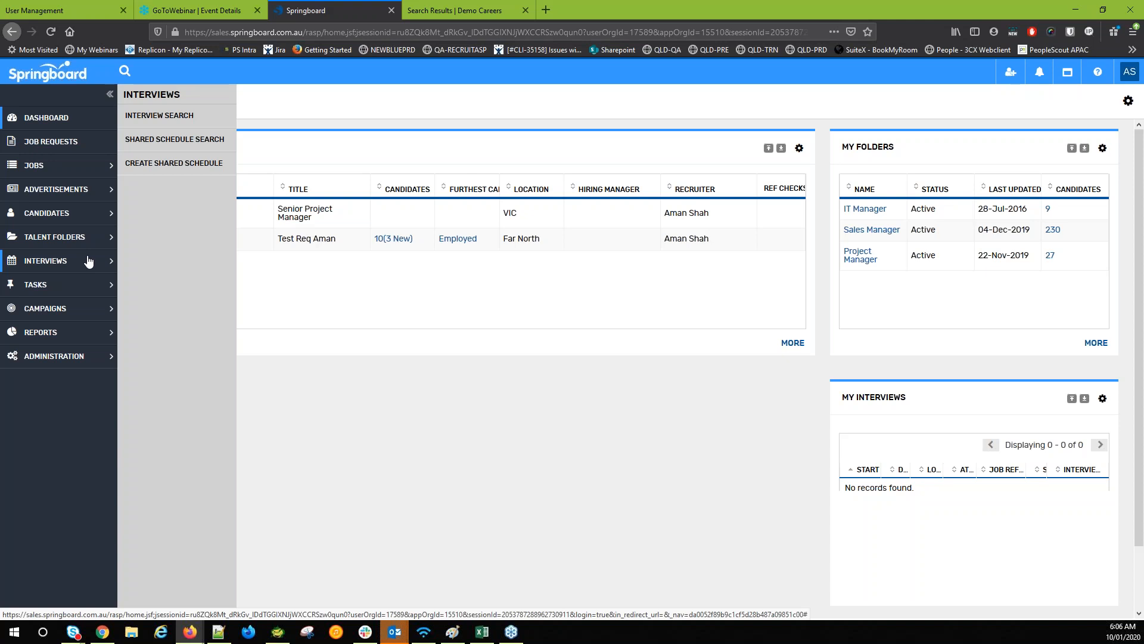
{"action": "mouse_move", "coordinate": [83, 293]}
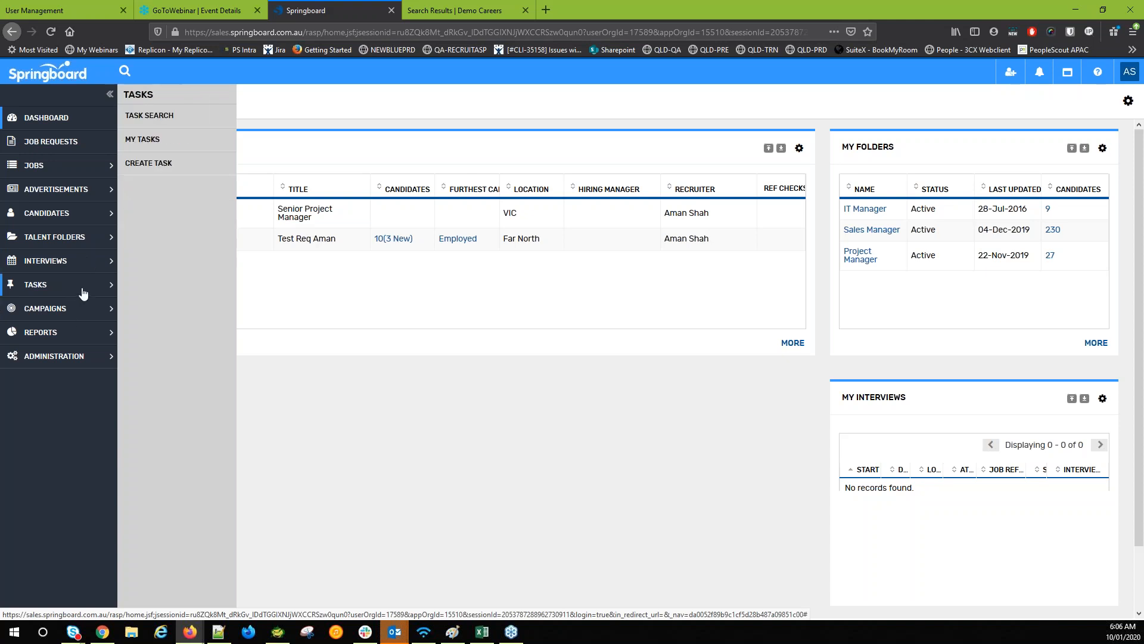
{"action": "left_click", "coordinate": [159, 142]}
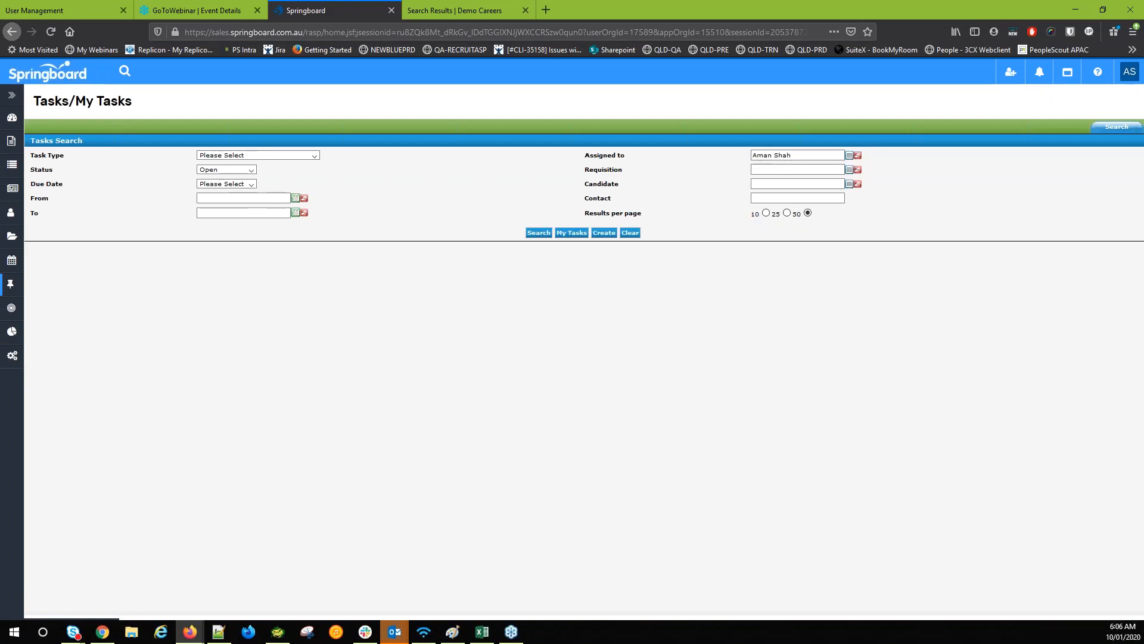
Glance at the Task Type choices, return to the dashboard, and open Jobs > Create Job
{"action": "left_click", "coordinate": [244, 155]}
{"action": "left_click", "coordinate": [245, 155]}
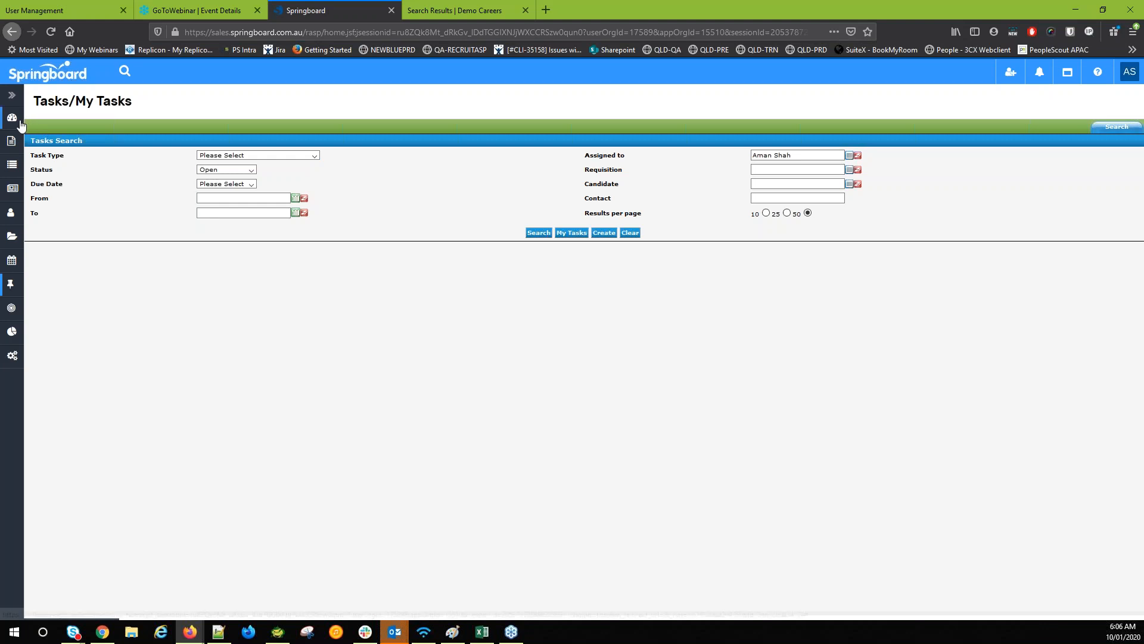
{"action": "mouse_move", "coordinate": [21, 125]}
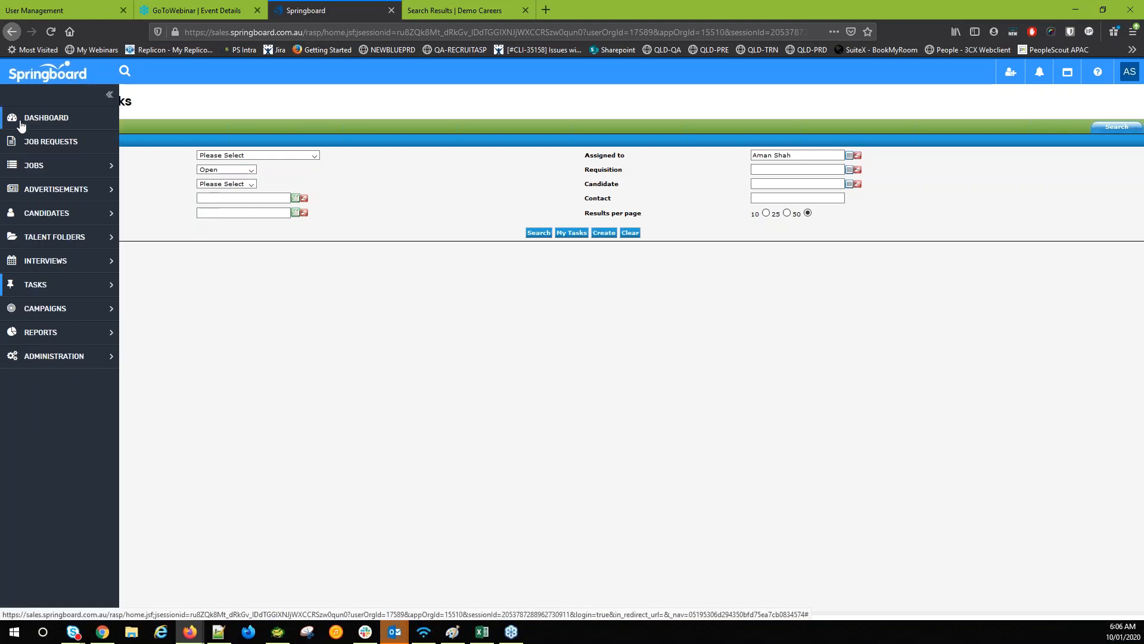
{"action": "left_click", "coordinate": [21, 124]}
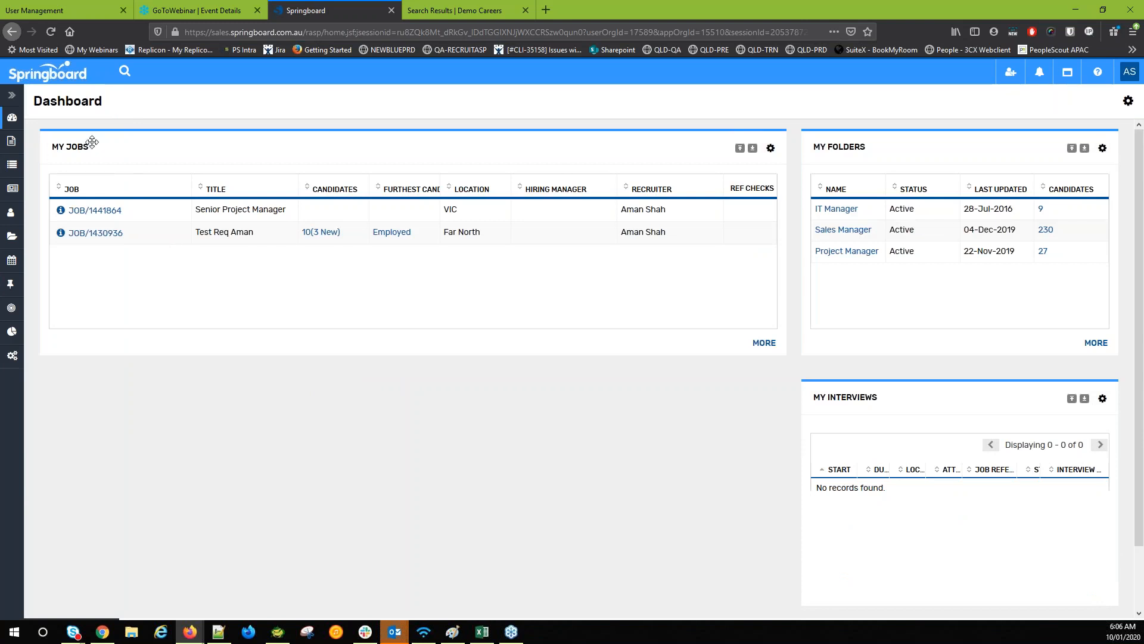
{"action": "mouse_move", "coordinate": [12, 143]}
{"action": "mouse_move", "coordinate": [18, 170]}
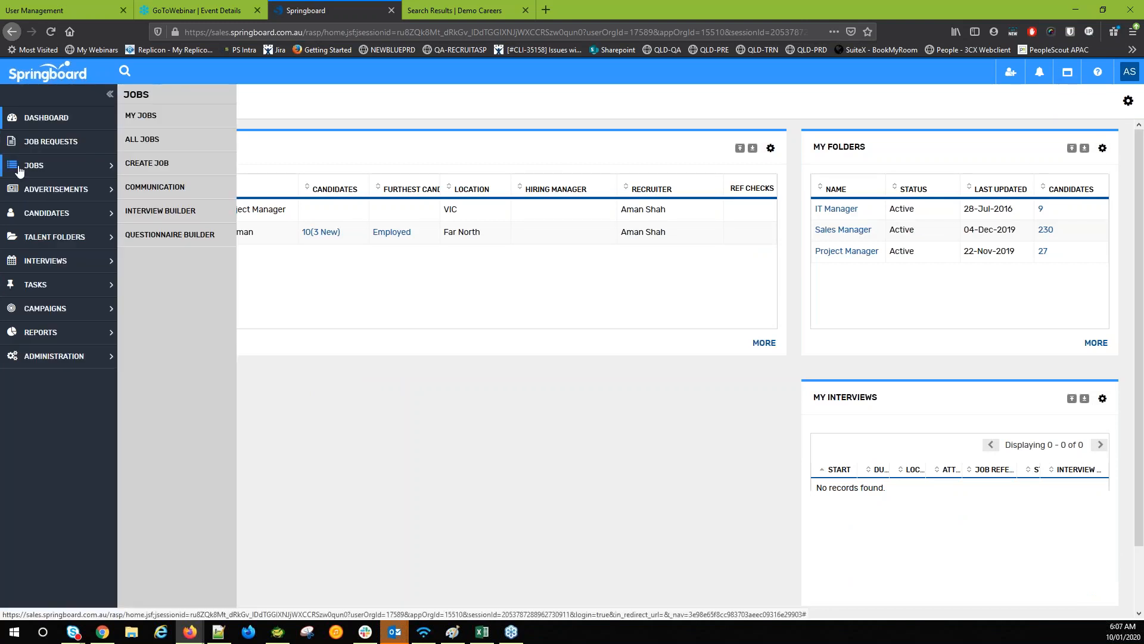
{"action": "left_click", "coordinate": [197, 167]}
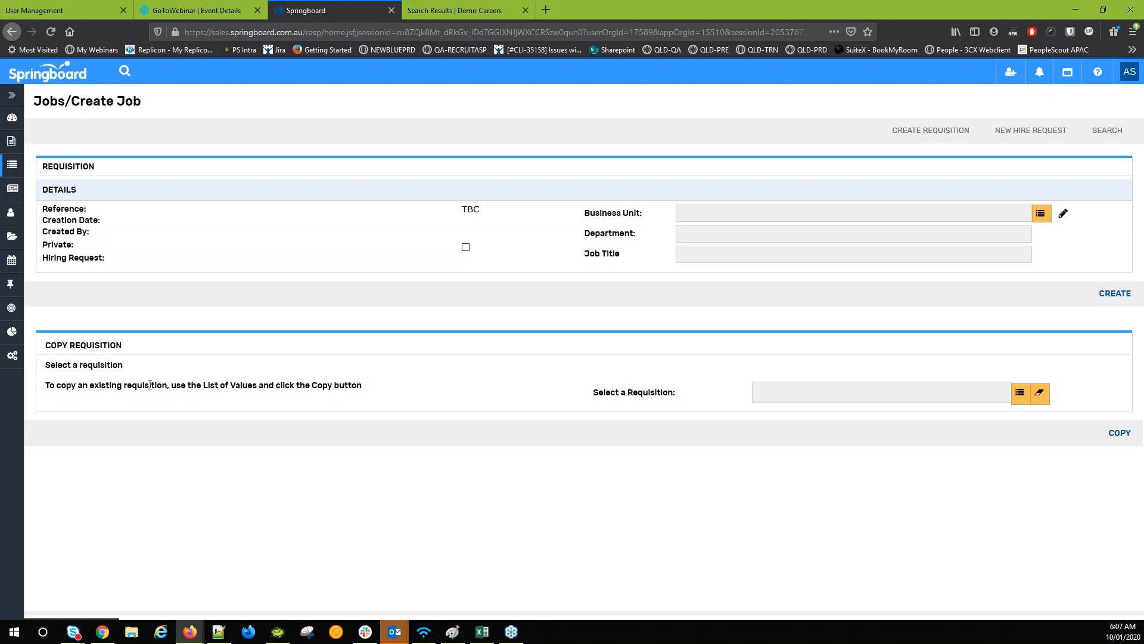
Copy requisition JOB/090615/1164807 Senior Project Manager into the new draft job JOB/1442249
{"action": "left_click", "coordinate": [1022, 397]}
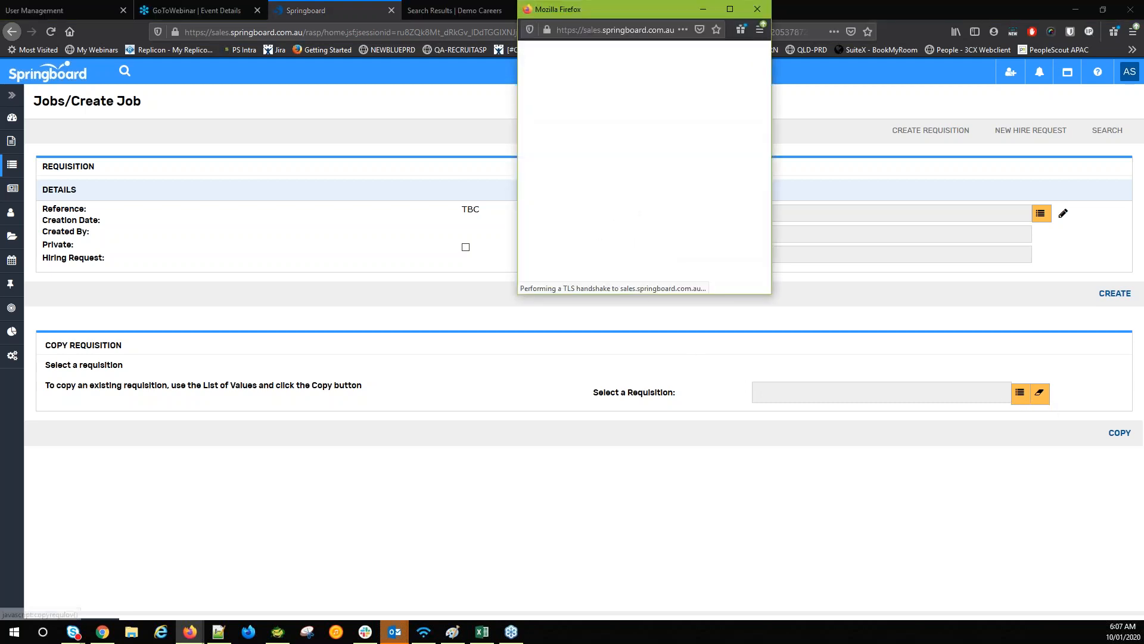
{"action": "left_click", "coordinate": [882, 66]}
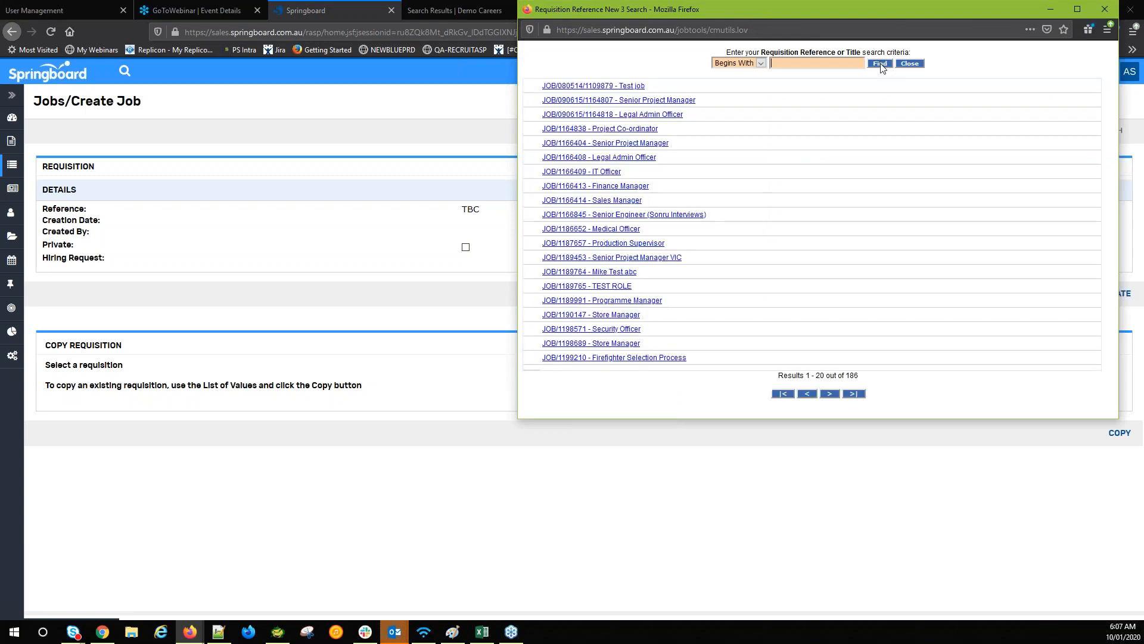
{"action": "triple_click", "coordinate": [727, 100]}
{"action": "left_click", "coordinate": [728, 113]}
{"action": "left_click", "coordinate": [680, 101]}
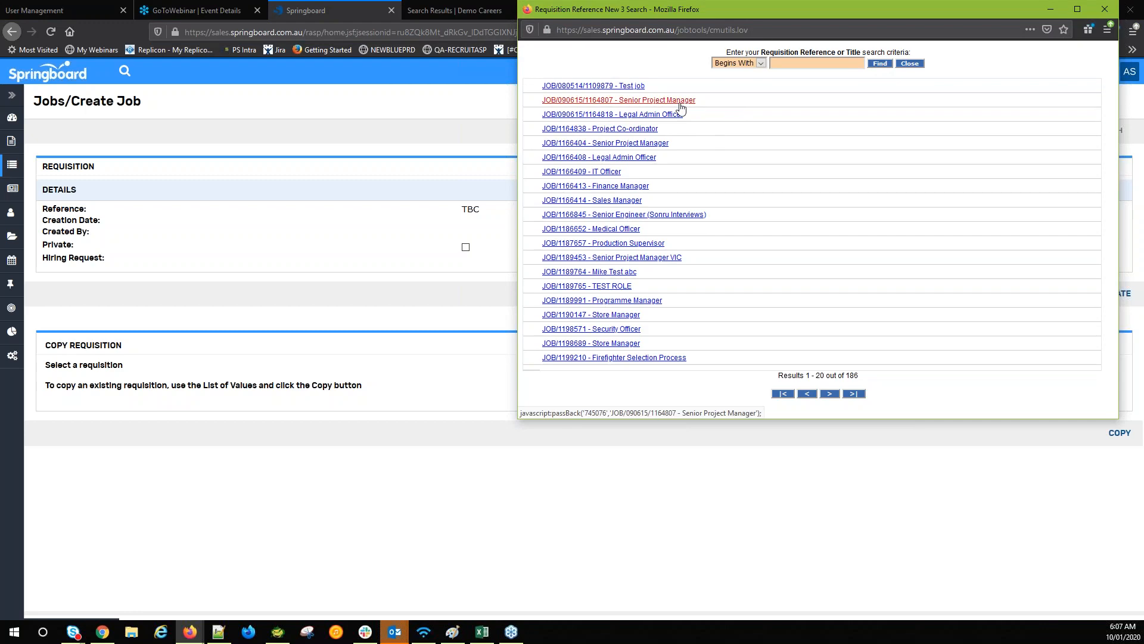
{"action": "left_click", "coordinate": [1117, 434]}
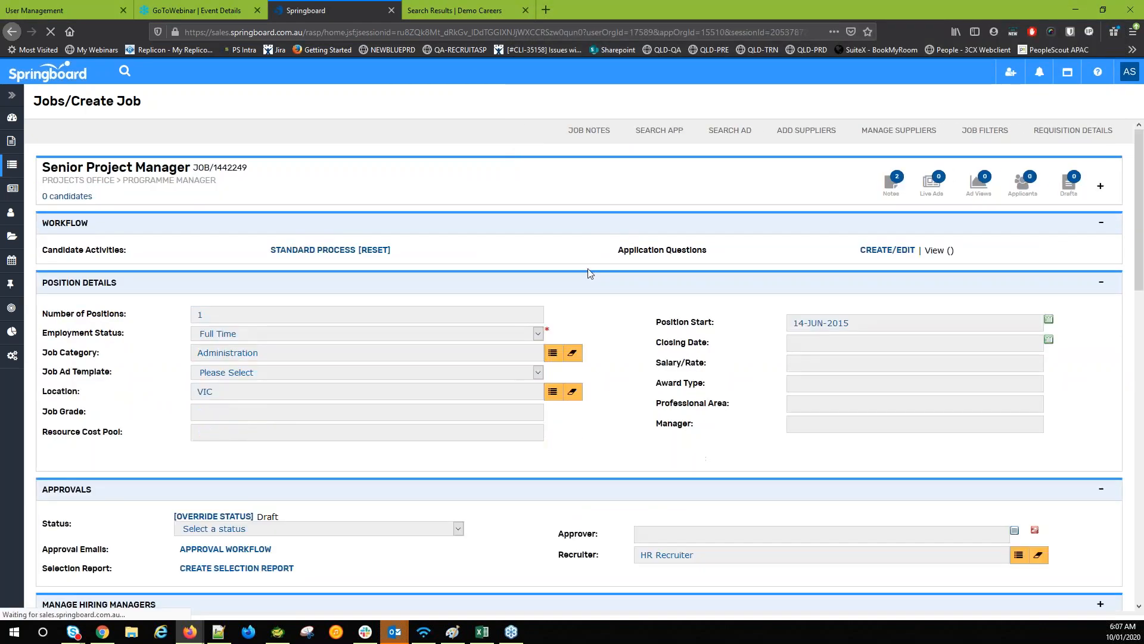
{"action": "scroll", "coordinate": [499, 340], "scroll_direction": "down", "scroll_amount": 10}
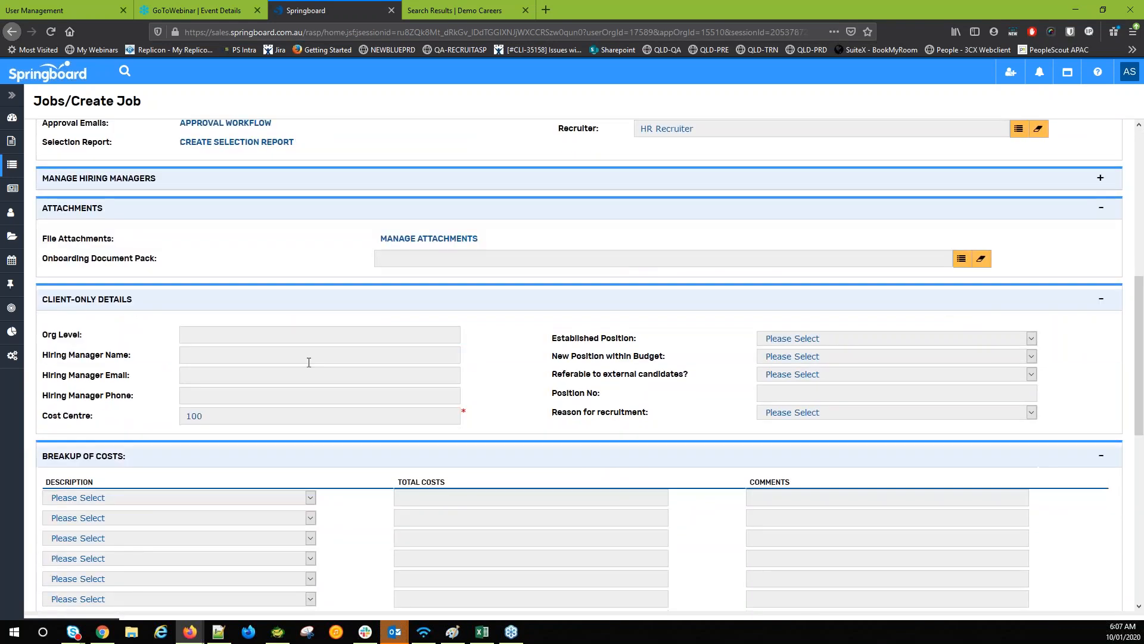
{"action": "scroll", "coordinate": [334, 282], "scroll_direction": "up", "scroll_amount": 4}
{"action": "scroll", "coordinate": [334, 282], "scroll_direction": "up", "scroll_amount": 10}
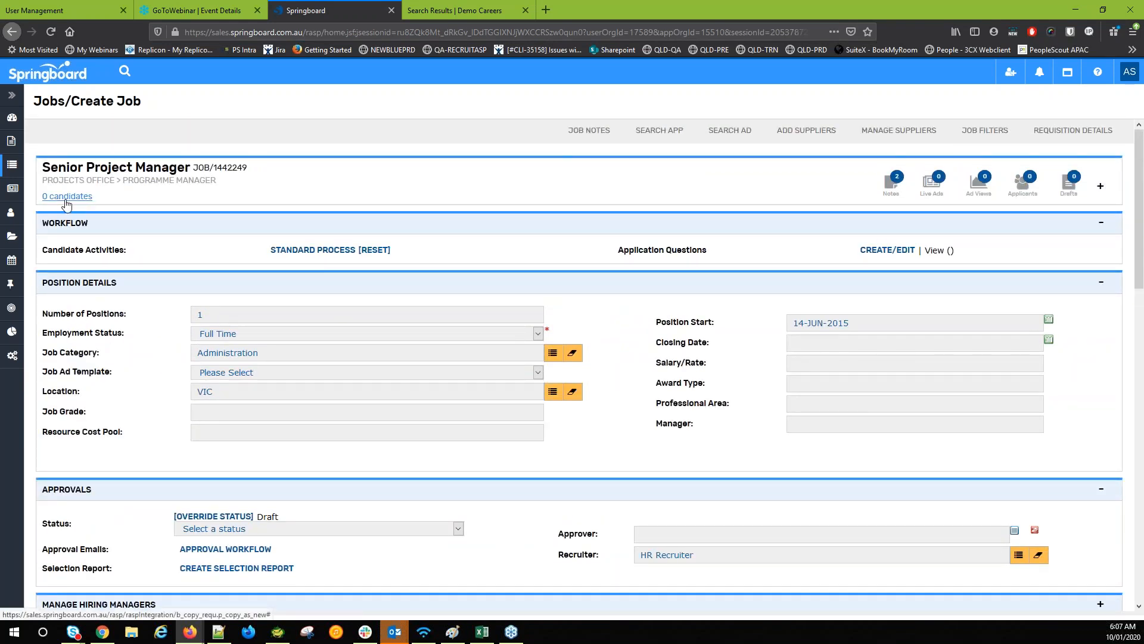
Start a fresh job with business unit Executive Office > Executive Team - Europe
{"action": "left_click", "coordinate": [14, 167]}
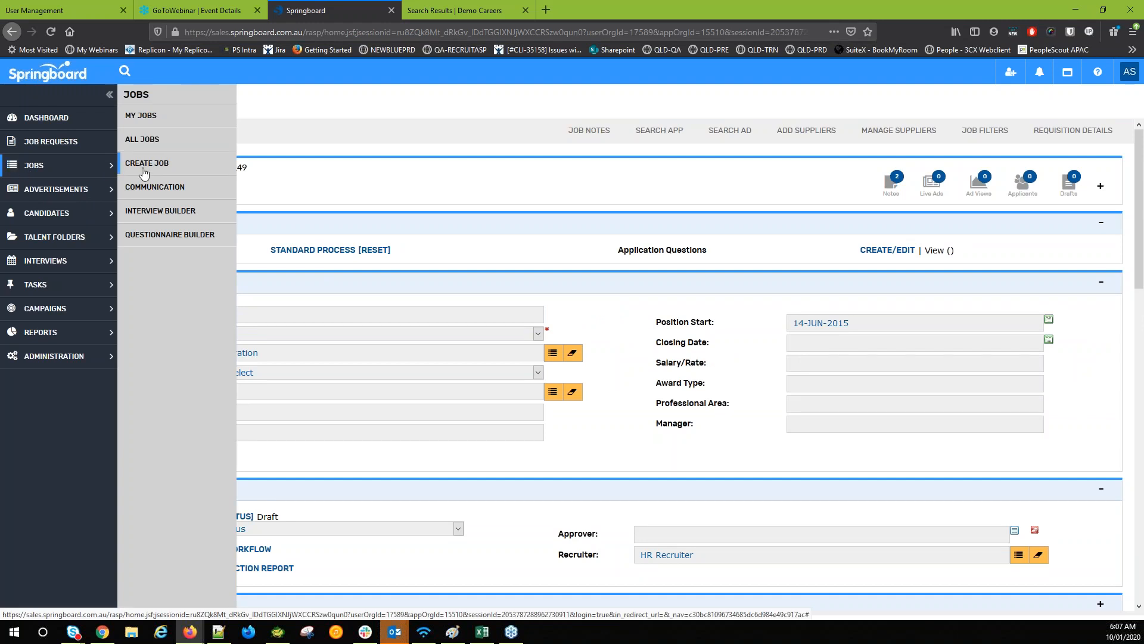
{"action": "left_click", "coordinate": [143, 173]}
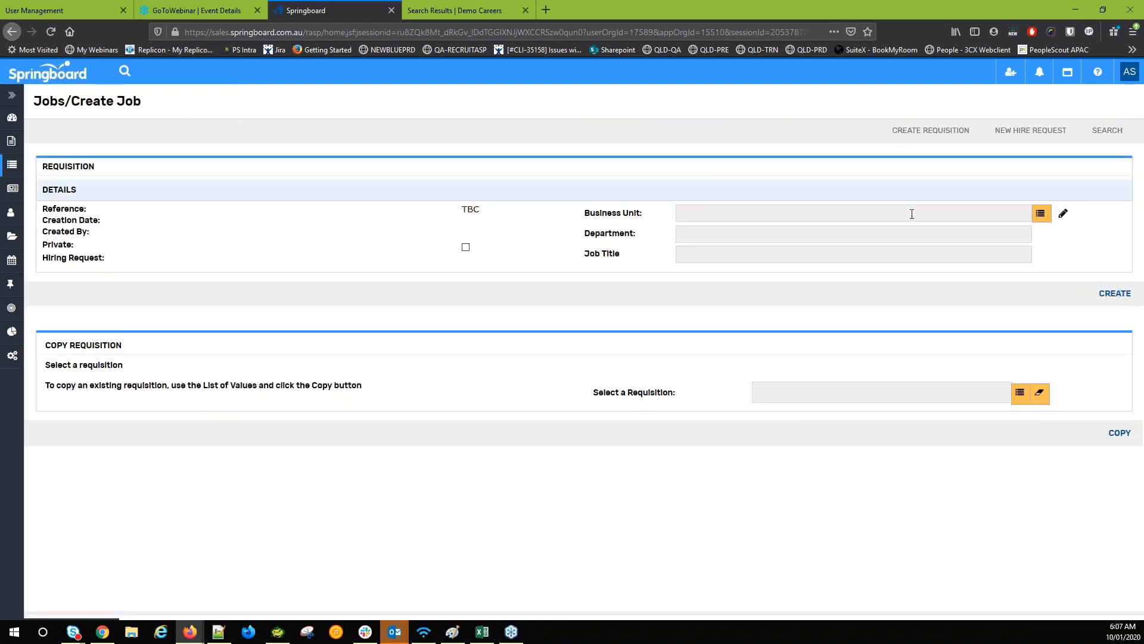
{"action": "left_click", "coordinate": [1041, 213]}
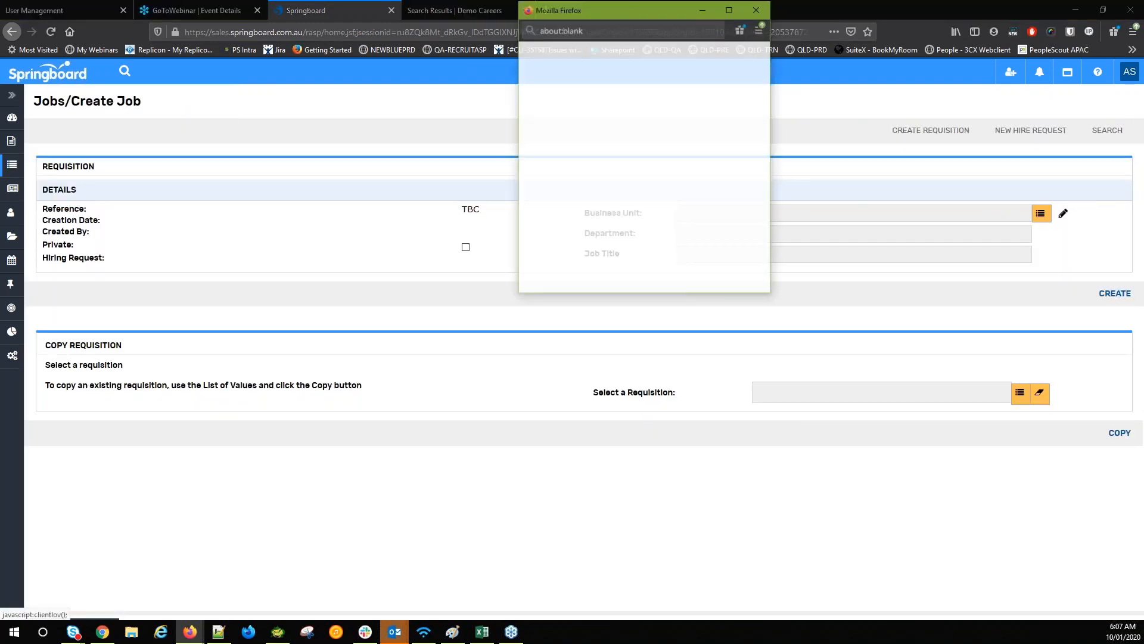
{"action": "left_click", "coordinate": [537, 125]}
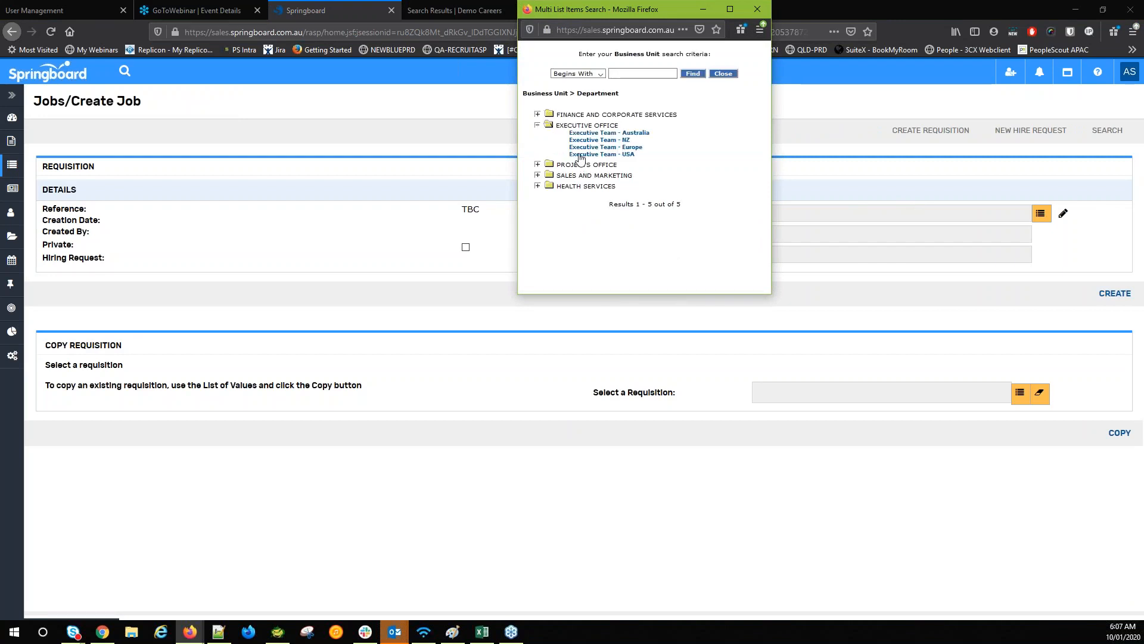
{"action": "left_click", "coordinate": [592, 147]}
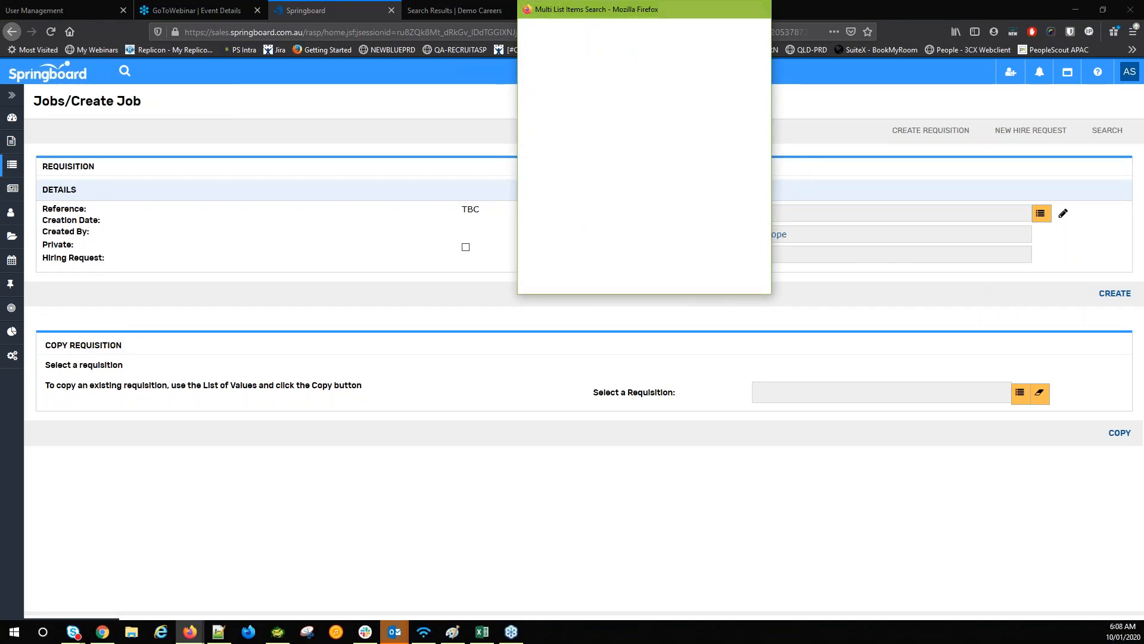
Title the job 'Implementation Consultant' and create it as JOB/1442250
{"action": "left_click", "coordinate": [723, 259]}
{"action": "type", "text": "Implementation"}
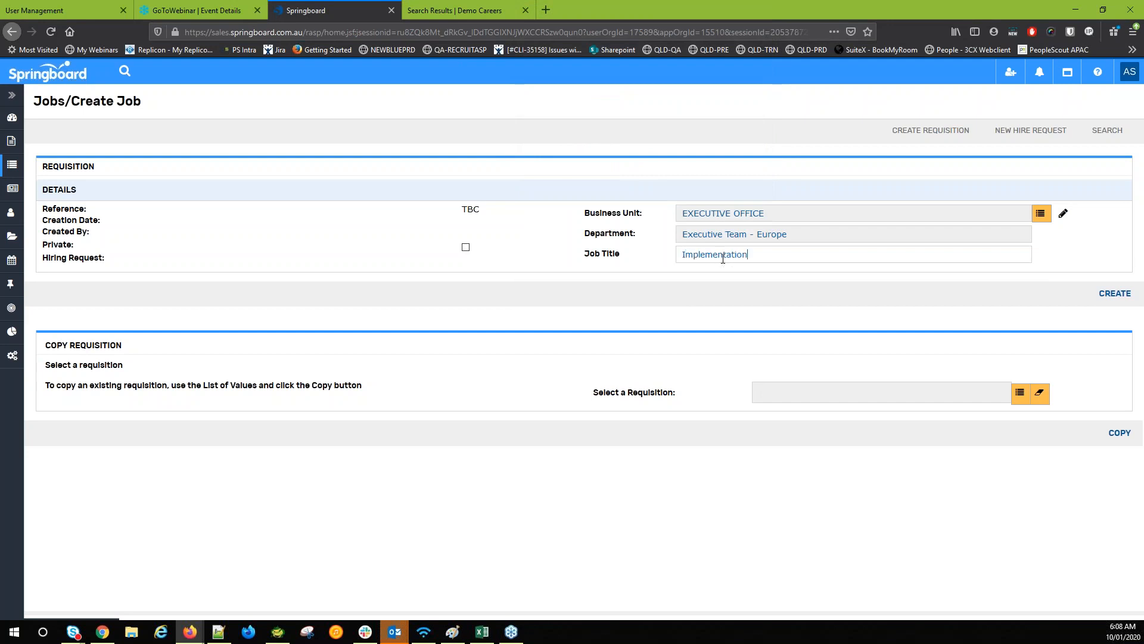
{"action": "type", "text": " Consultatn"}
{"action": "type", "text": "nt"}
{"action": "left_click", "coordinate": [1085, 341]}
{"action": "left_click", "coordinate": [1117, 296]}
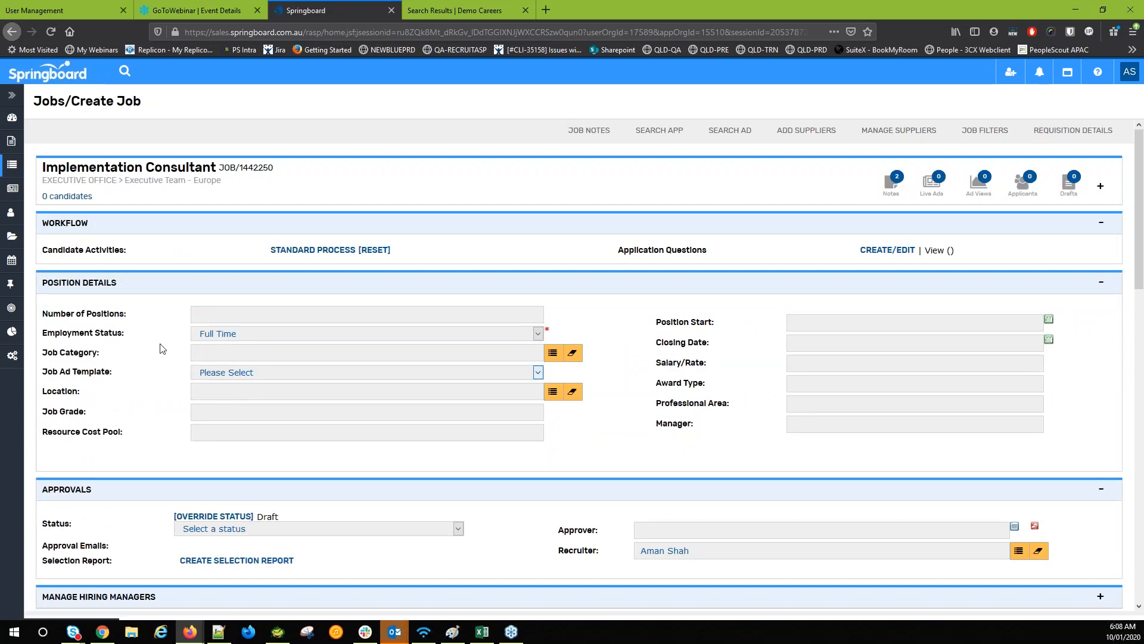
Enter 1 as the Number of Positions and save job JOB/1442250 with UPDATE
{"action": "scroll", "coordinate": [661, 347], "scroll_direction": "down", "scroll_amount": 5}
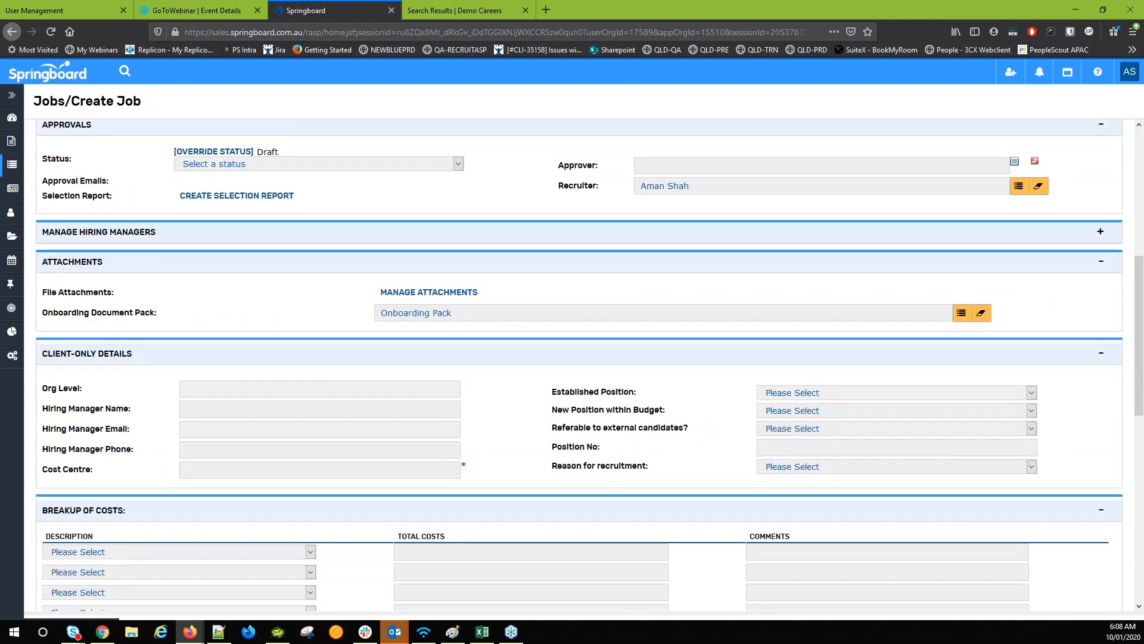
{"action": "scroll", "coordinate": [566, 382], "scroll_direction": "down", "scroll_amount": 5}
{"action": "scroll", "coordinate": [566, 381], "scroll_direction": "up", "scroll_amount": 10}
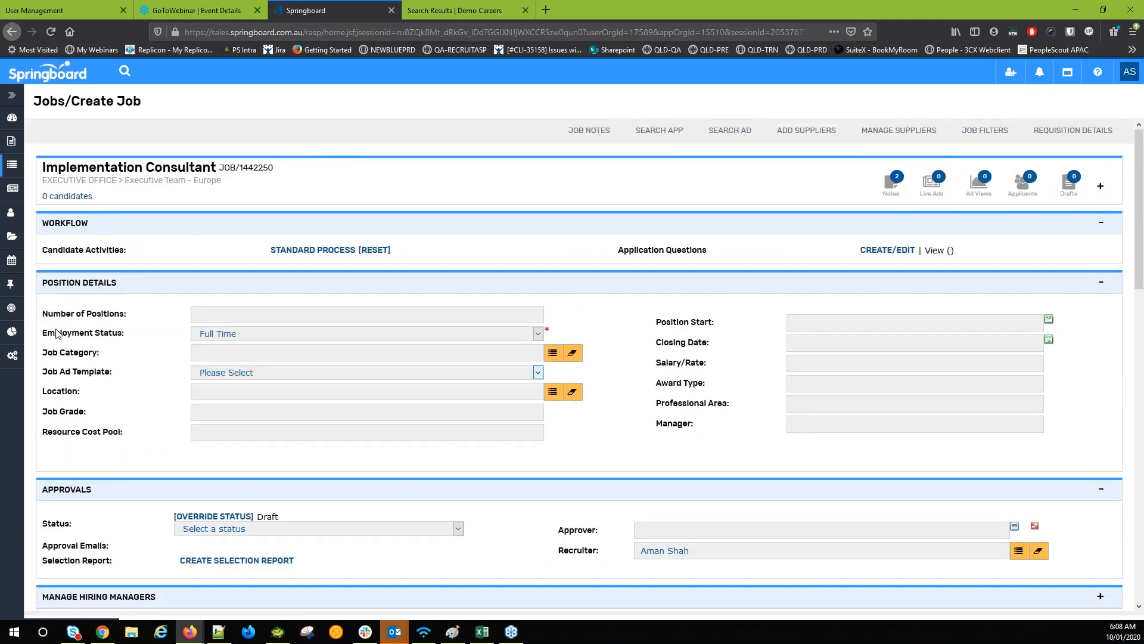
{"action": "left_click", "coordinate": [200, 317]}
{"action": "type", "text": "1"}
{"action": "left_click", "coordinate": [635, 349]}
{"action": "scroll", "coordinate": [621, 396], "scroll_direction": "down", "scroll_amount": 15}
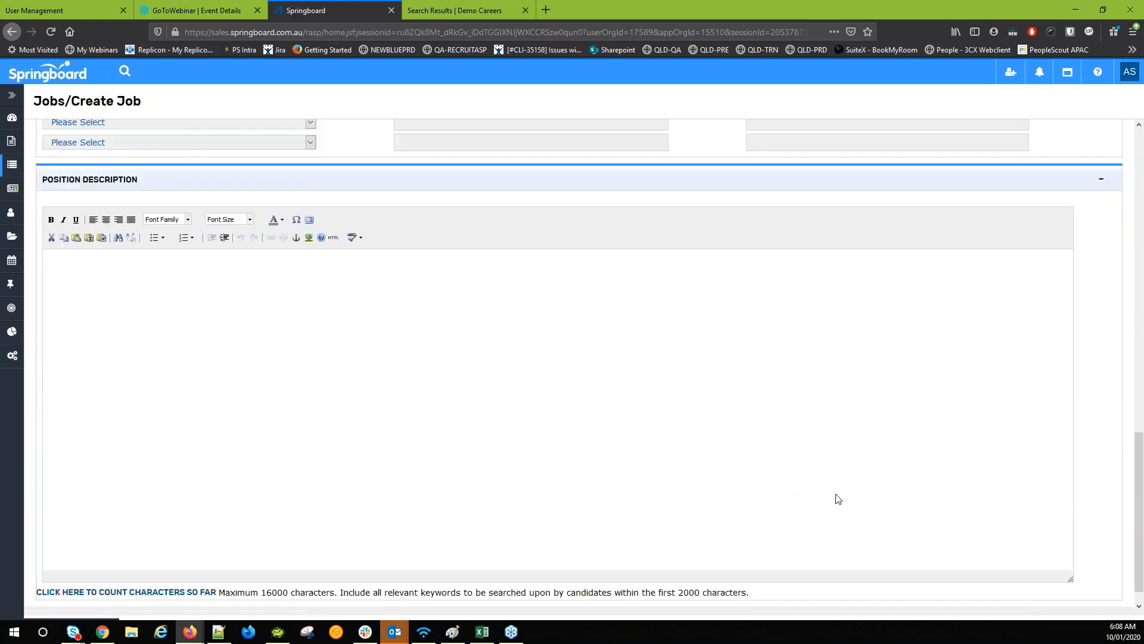
{"action": "scroll", "coordinate": [894, 525], "scroll_direction": "down", "scroll_amount": 1}
{"action": "left_click", "coordinate": [1054, 596]}
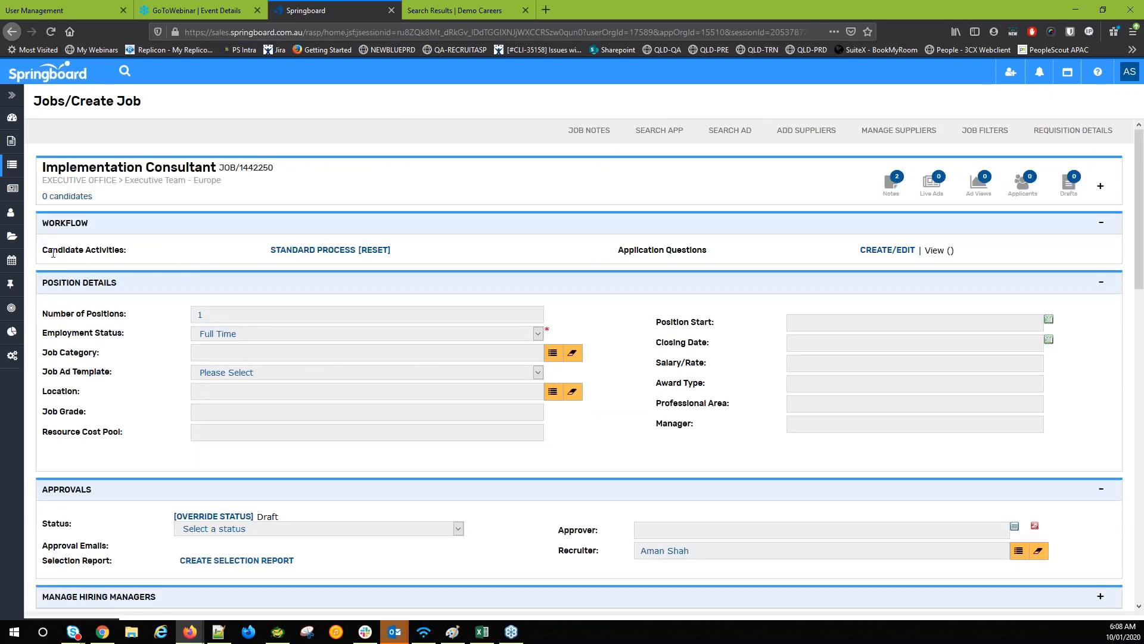
{"action": "left_click_drag", "start_coordinate": [48, 250], "coordinate": [127, 251]}
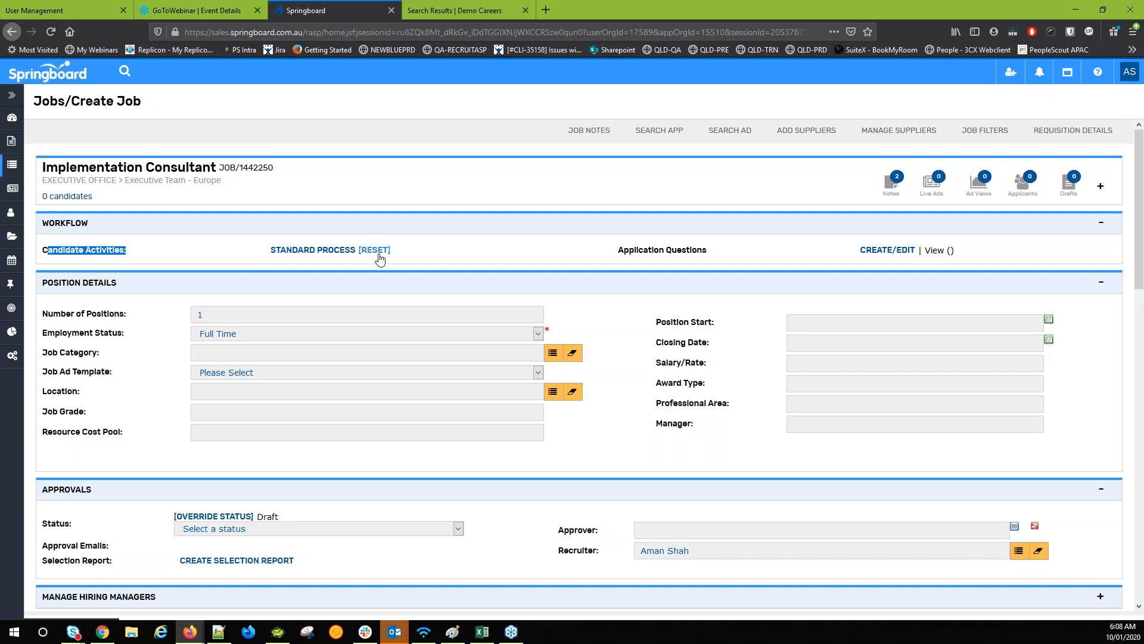
Reset the workflow and assign the STD_UK Standard UK Workflow to the job
{"action": "left_click", "coordinate": [377, 255]}
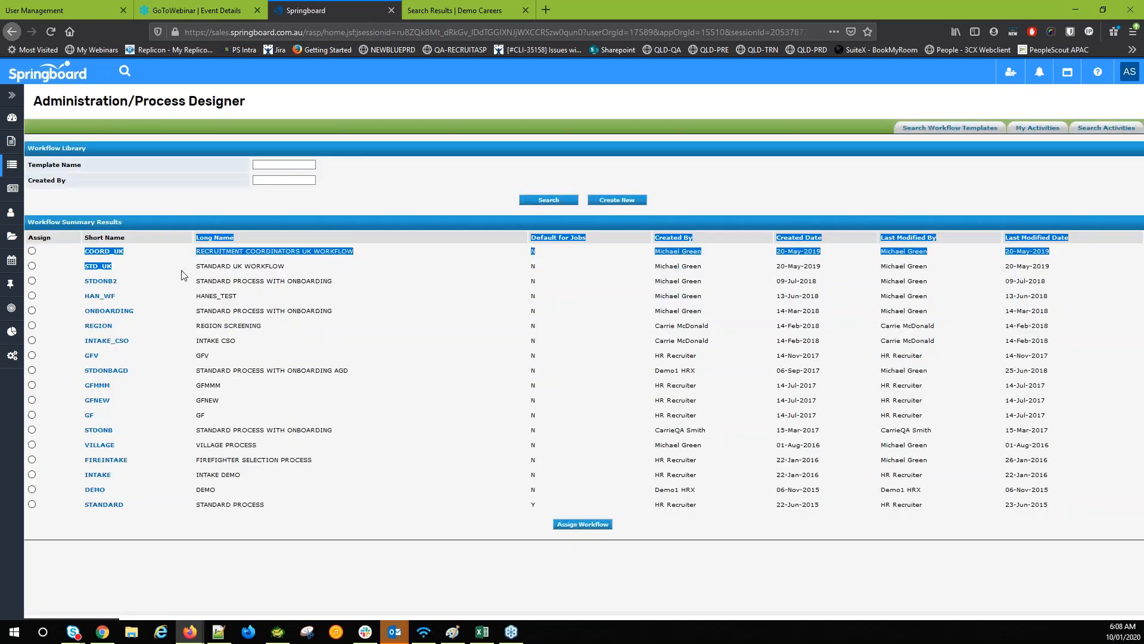
{"action": "left_click", "coordinate": [32, 266]}
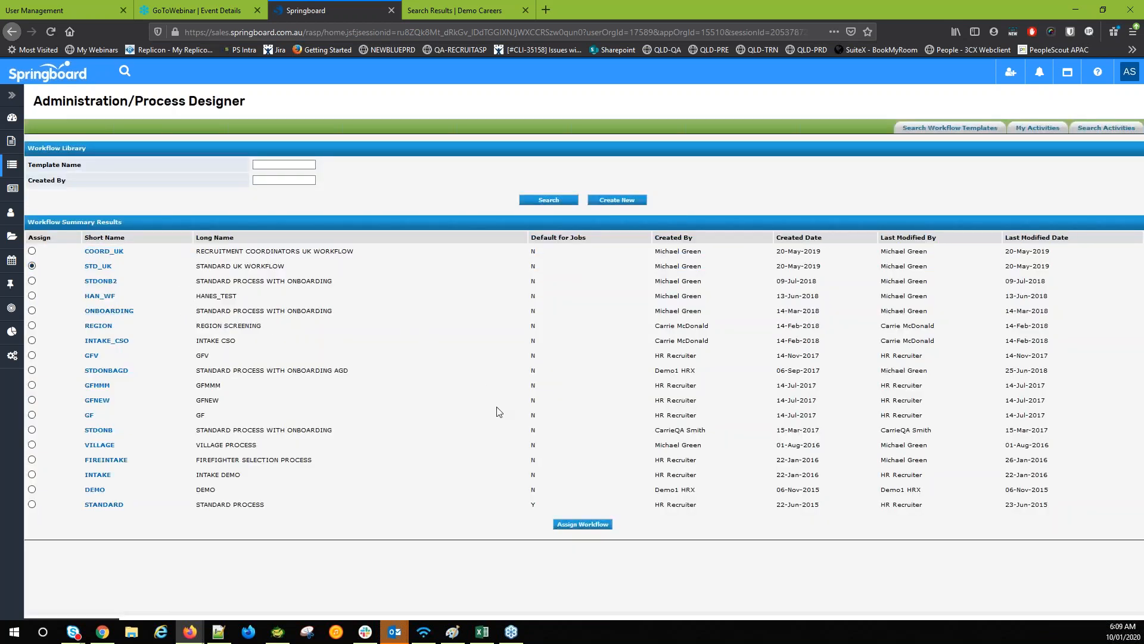
{"action": "left_click", "coordinate": [584, 524]}
{"action": "left_click", "coordinate": [614, 286]}
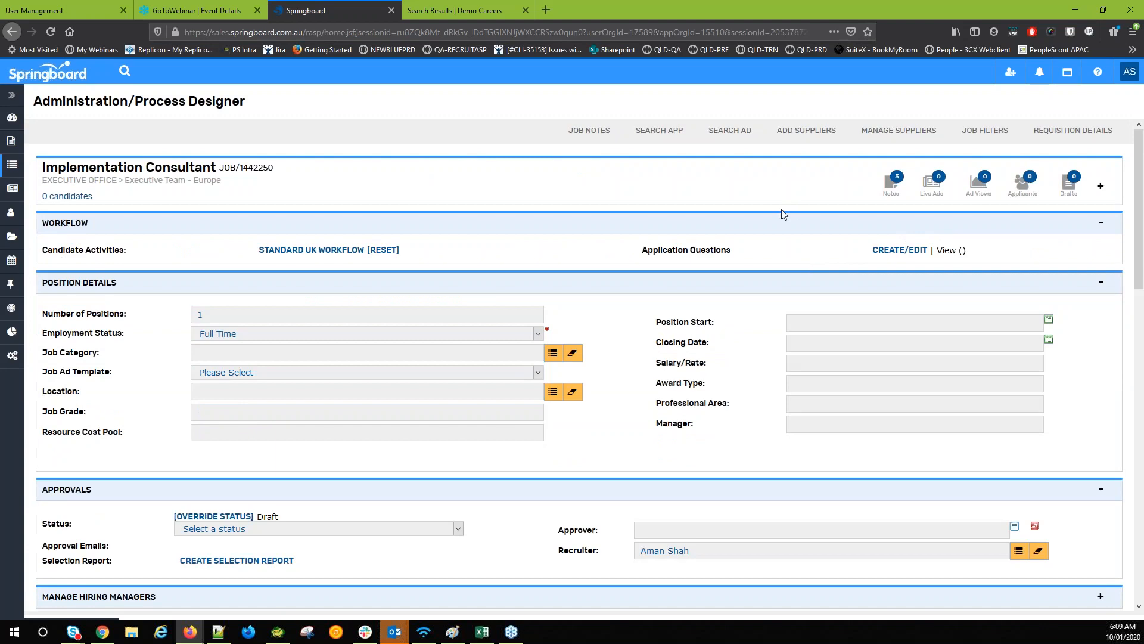
Expand the job header, set Status to Approved, and save the requisition with UPDATE
{"action": "scroll", "coordinate": [643, 372], "scroll_direction": "down", "scroll_amount": 2}
{"action": "scroll", "coordinate": [596, 322], "scroll_direction": "up", "scroll_amount": 2}
{"action": "left_click", "coordinate": [491, 188]}
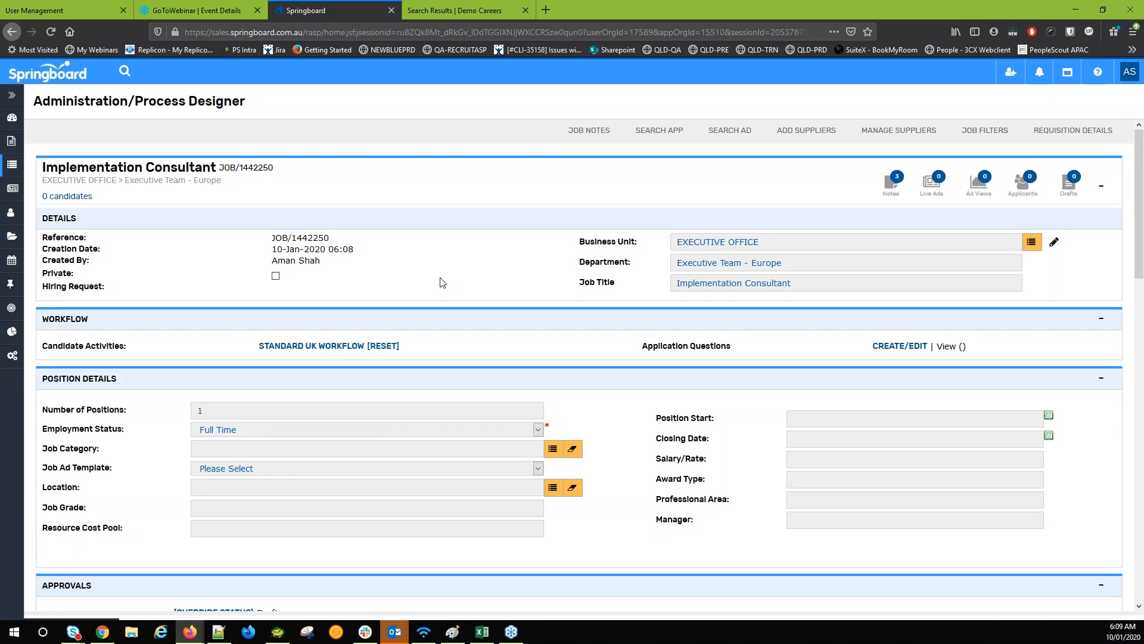
{"action": "scroll", "coordinate": [441, 282], "scroll_direction": "down", "scroll_amount": 6}
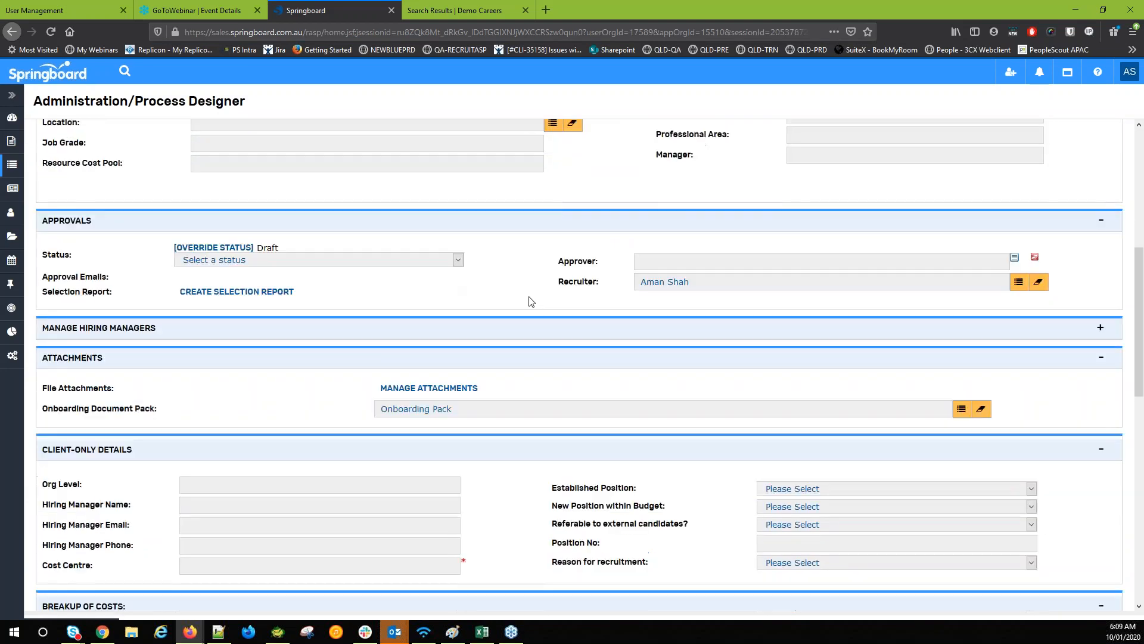
{"action": "left_click", "coordinate": [321, 260]}
{"action": "left_click", "coordinate": [302, 288]}
{"action": "middle_click", "coordinate": [497, 275]}
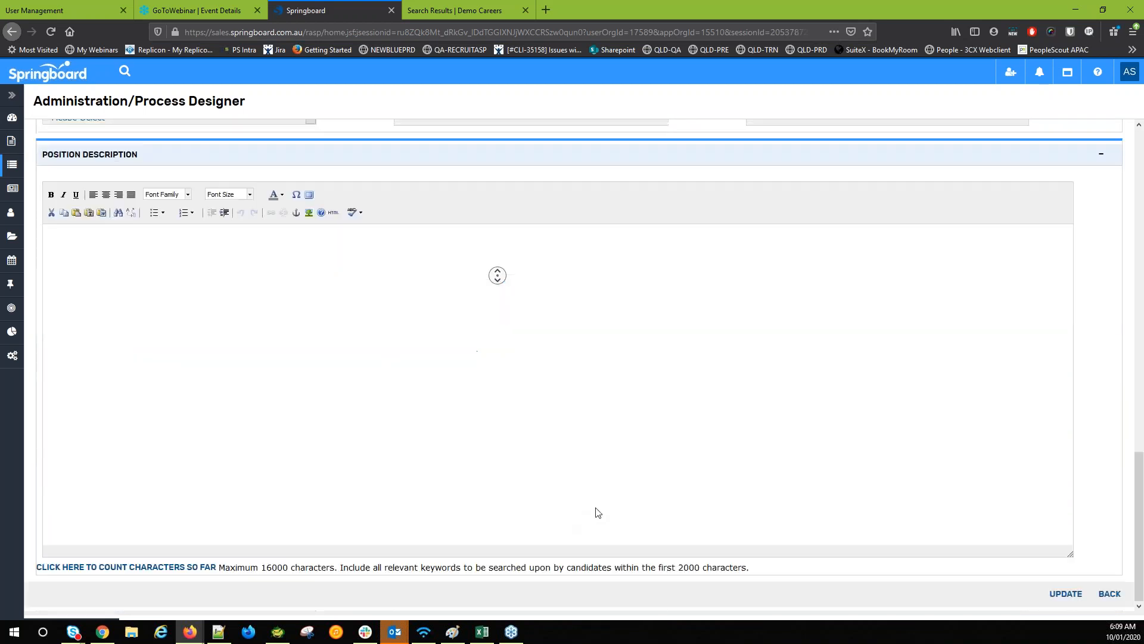
{"action": "left_click", "coordinate": [1066, 592]}
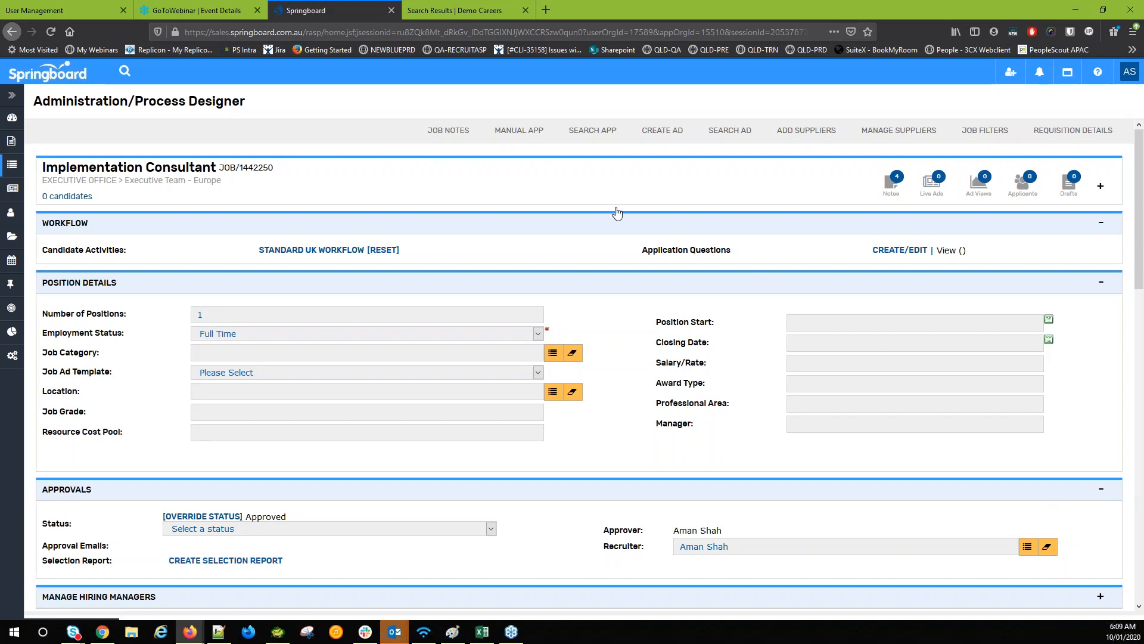
Start a new job ad and enter job number 2323
{"action": "left_click", "coordinate": [667, 138]}
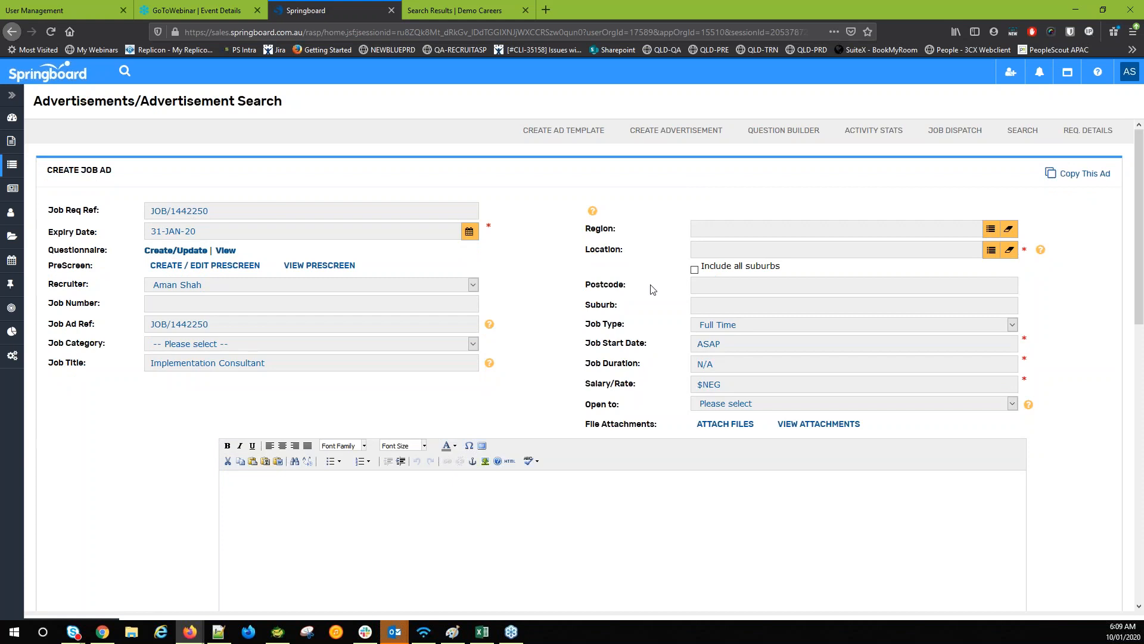
{"action": "left_click", "coordinate": [177, 311]}
{"action": "type", "text": "2323"}
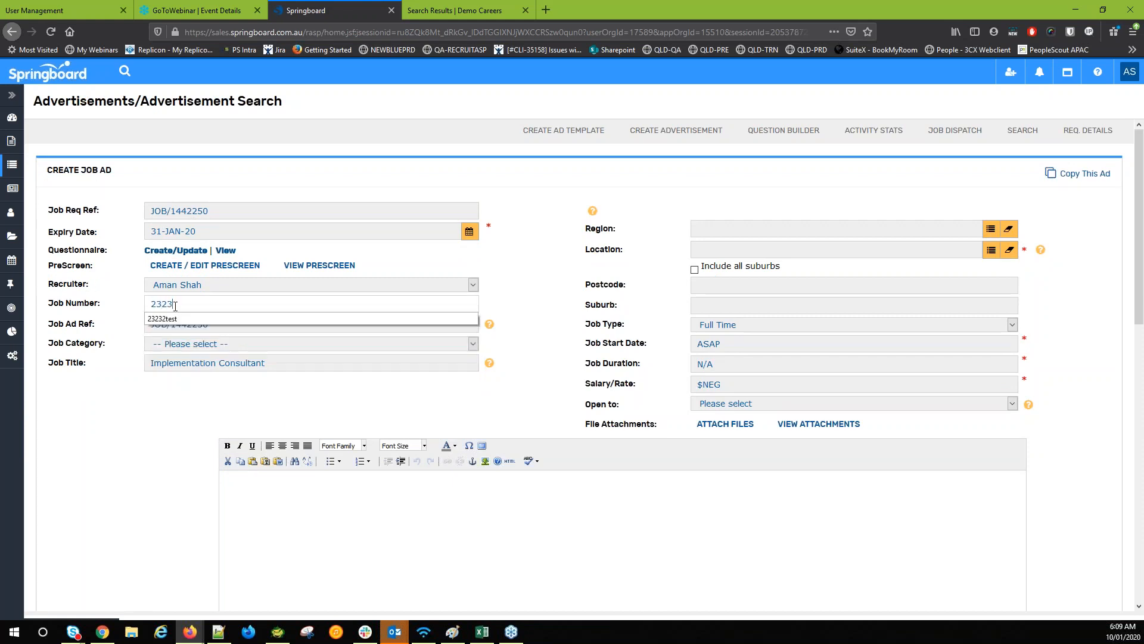
{"action": "left_click", "coordinate": [101, 337]}
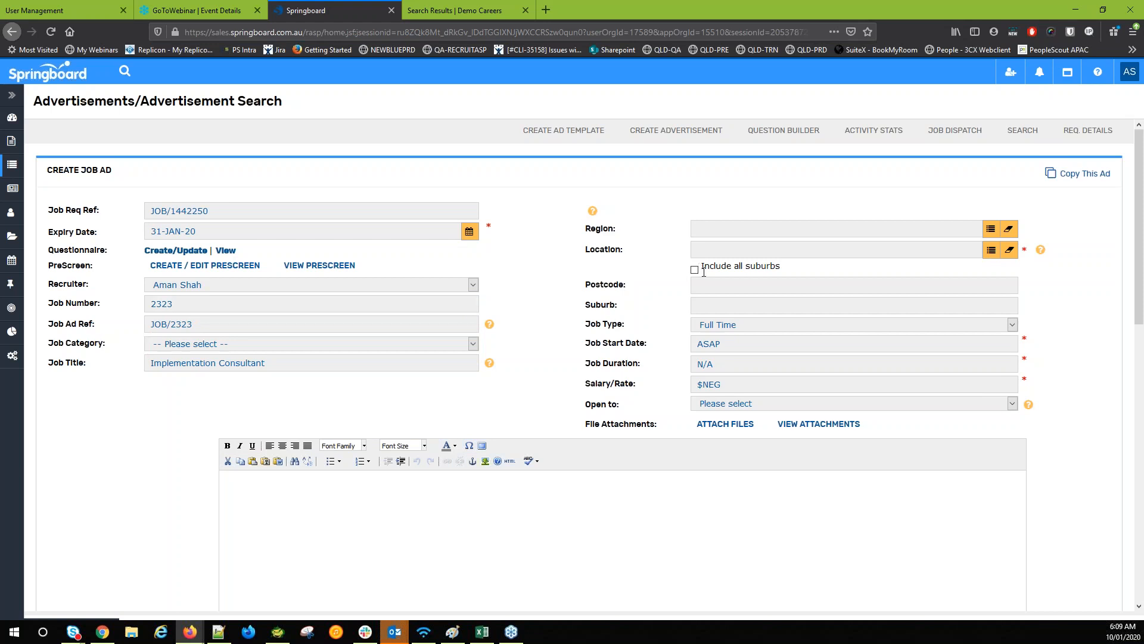
{"action": "scroll", "coordinate": [700, 267], "scroll_direction": "down", "scroll_amount": 1}
{"action": "scroll", "coordinate": [784, 159], "scroll_direction": "down", "scroll_amount": 2}
Set the ad location to Bishopscourt, Dunedin 9010 and the description to 'Test Ad Only'
{"action": "left_click", "coordinate": [769, 128]}
{"action": "left_click", "coordinate": [738, 169]}
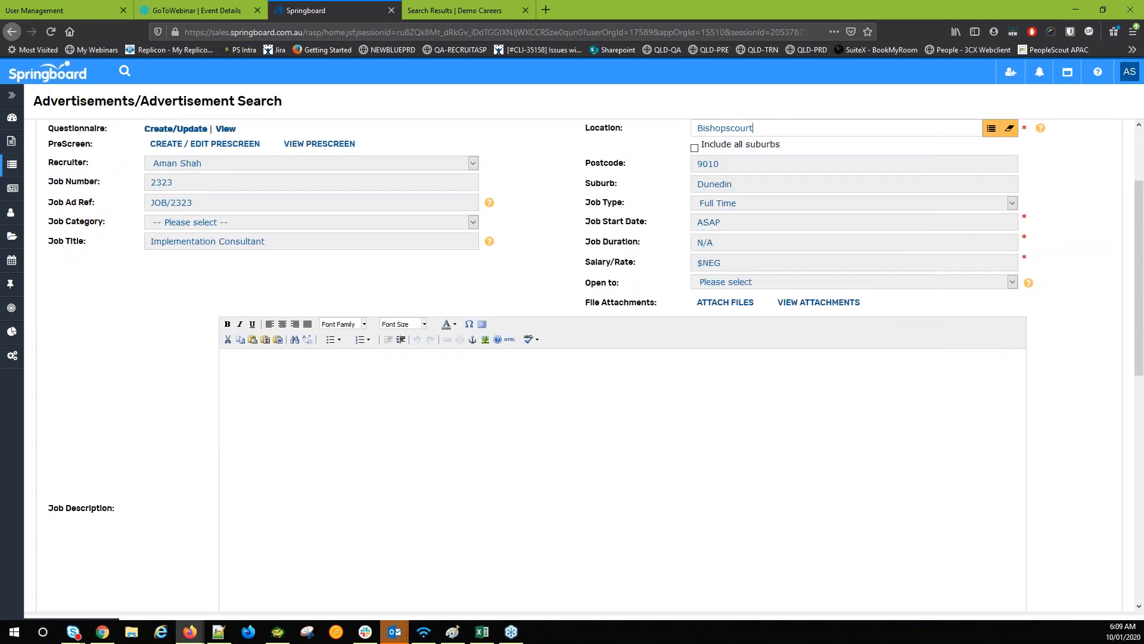
{"action": "scroll", "coordinate": [400, 348], "scroll_direction": "down", "scroll_amount": 2}
{"action": "scroll", "coordinate": [388, 358], "scroll_direction": "down", "scroll_amount": 1}
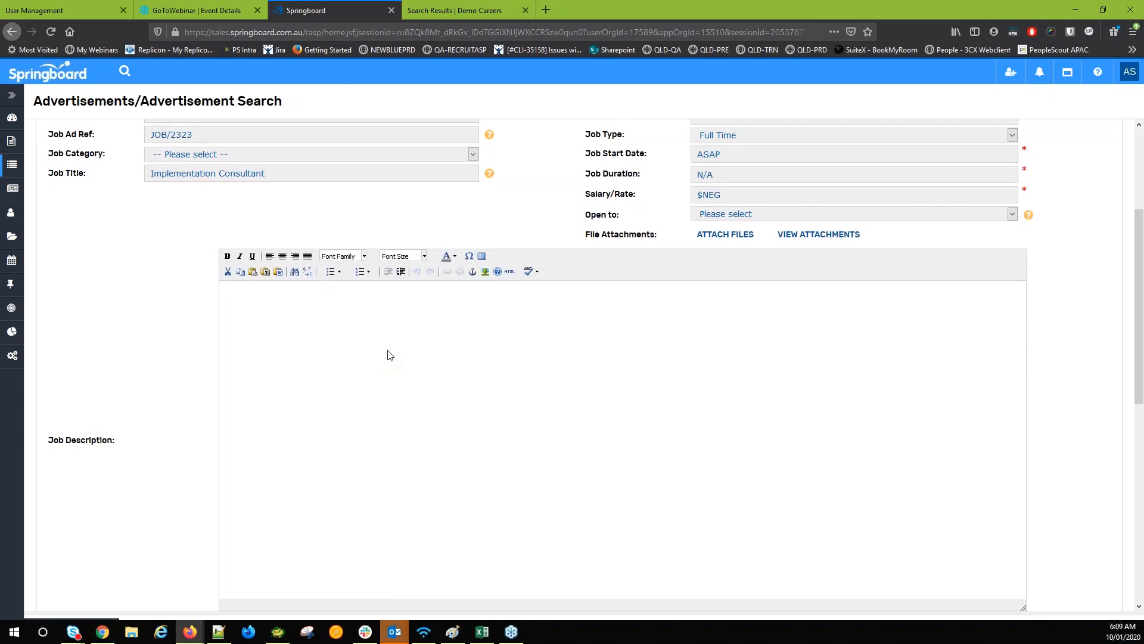
{"action": "left_click", "coordinate": [390, 344]}
{"action": "type", "text": "Test"}
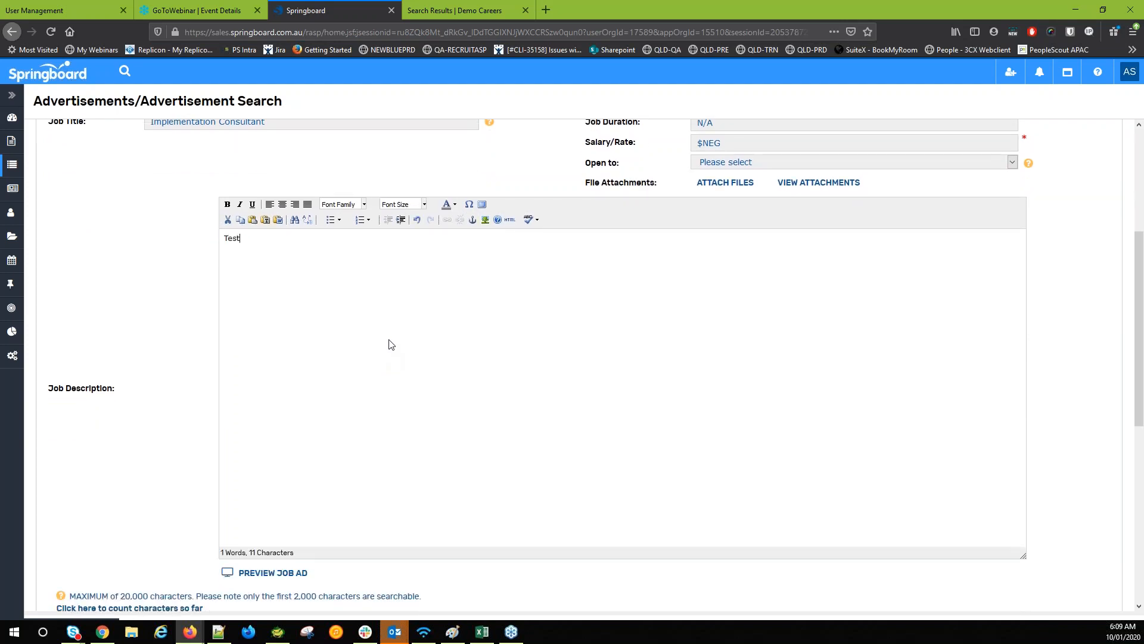
{"action": "type", "text": " Ad Only"}
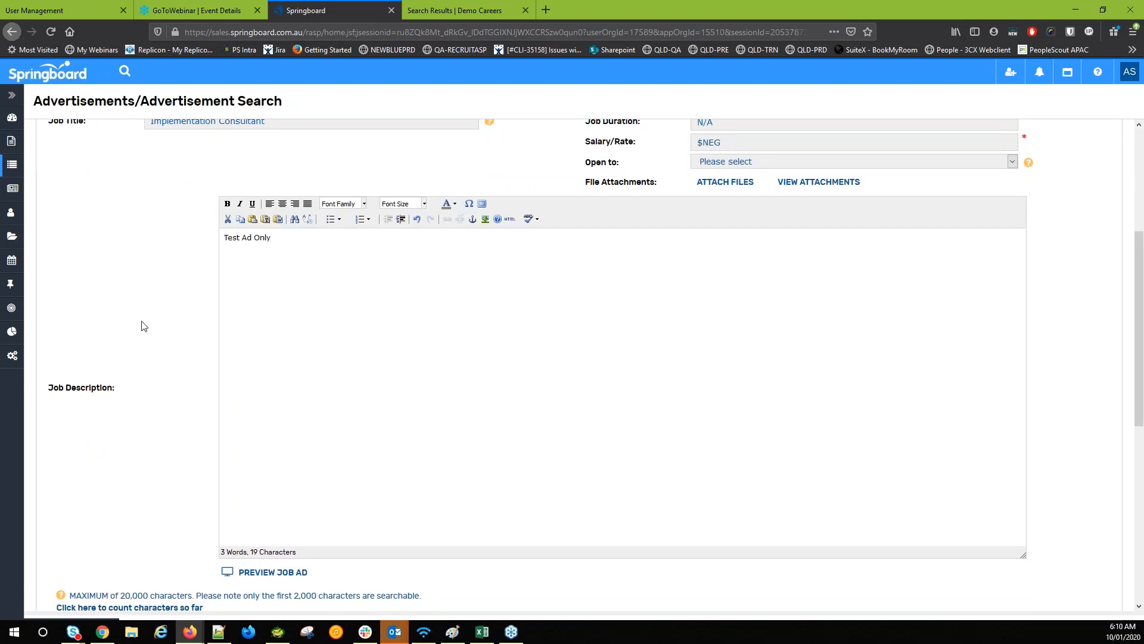
{"action": "scroll", "coordinate": [142, 326], "scroll_direction": "down", "scroll_amount": 7}
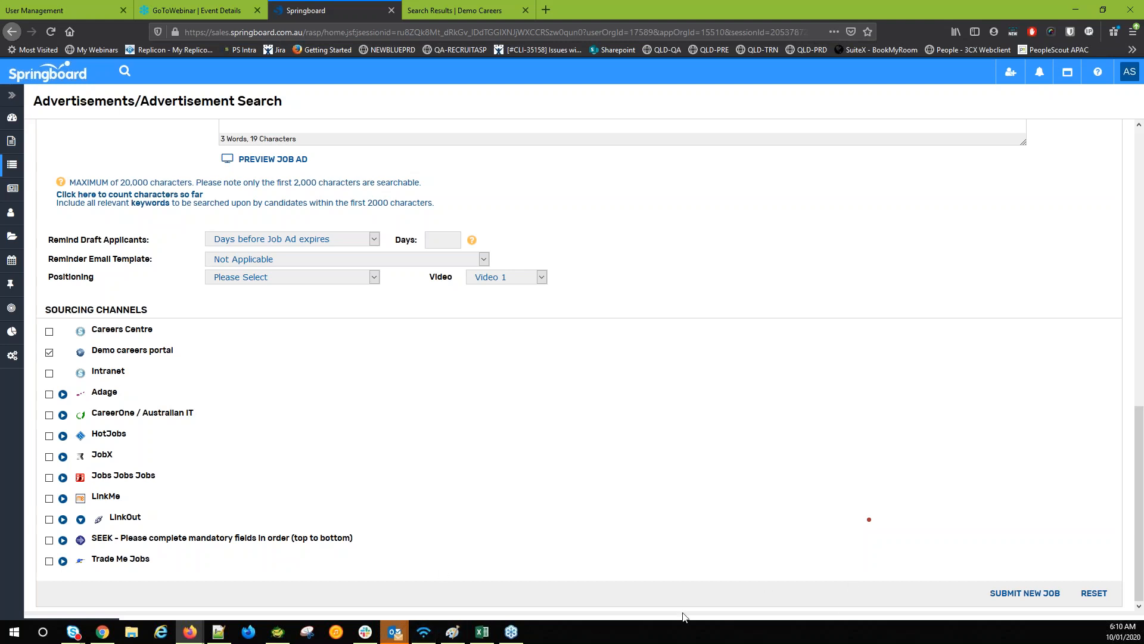
Submit the ad, then re-enter the cleared job number as 23
{"action": "left_click", "coordinate": [1024, 595]}
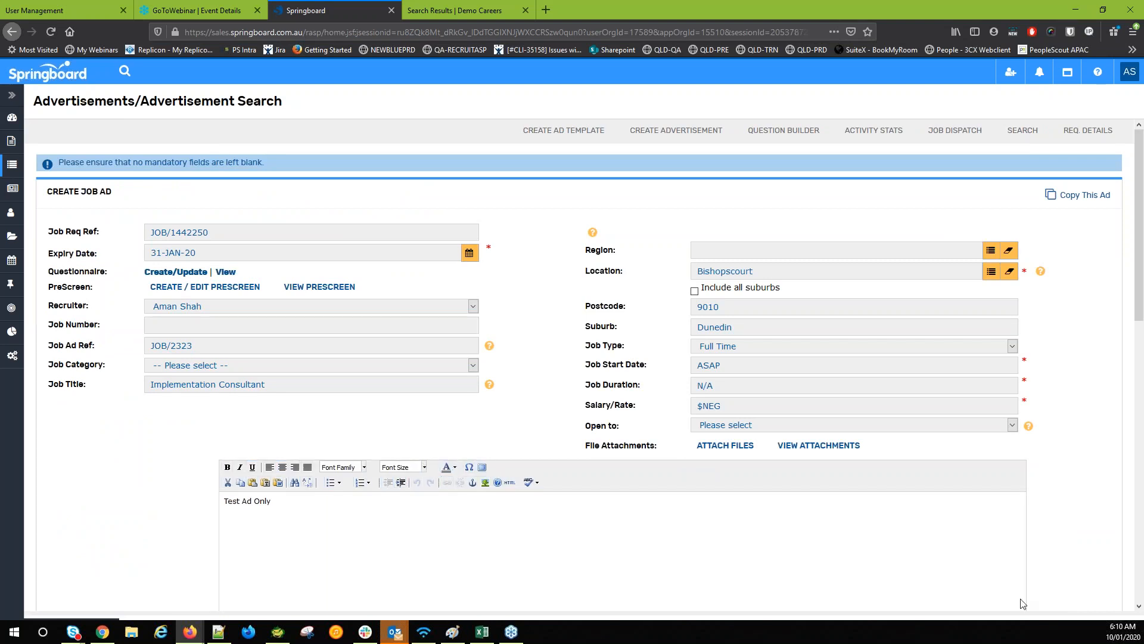
{"action": "left_click", "coordinate": [191, 324]}
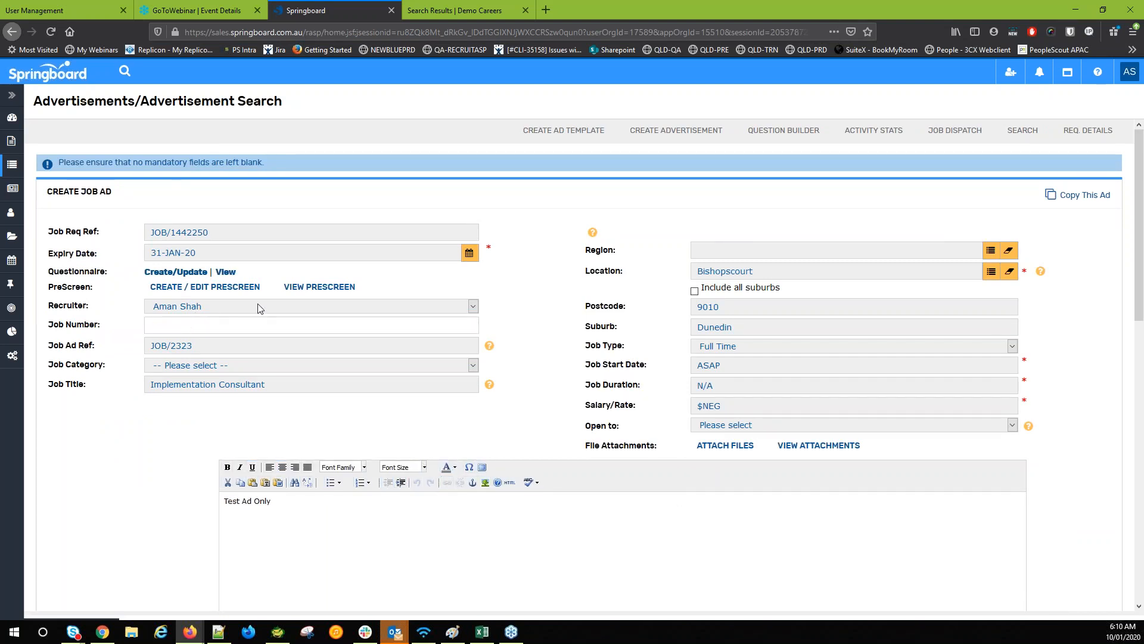
{"action": "type", "text": "23"}
{"action": "left_click", "coordinate": [763, 229]}
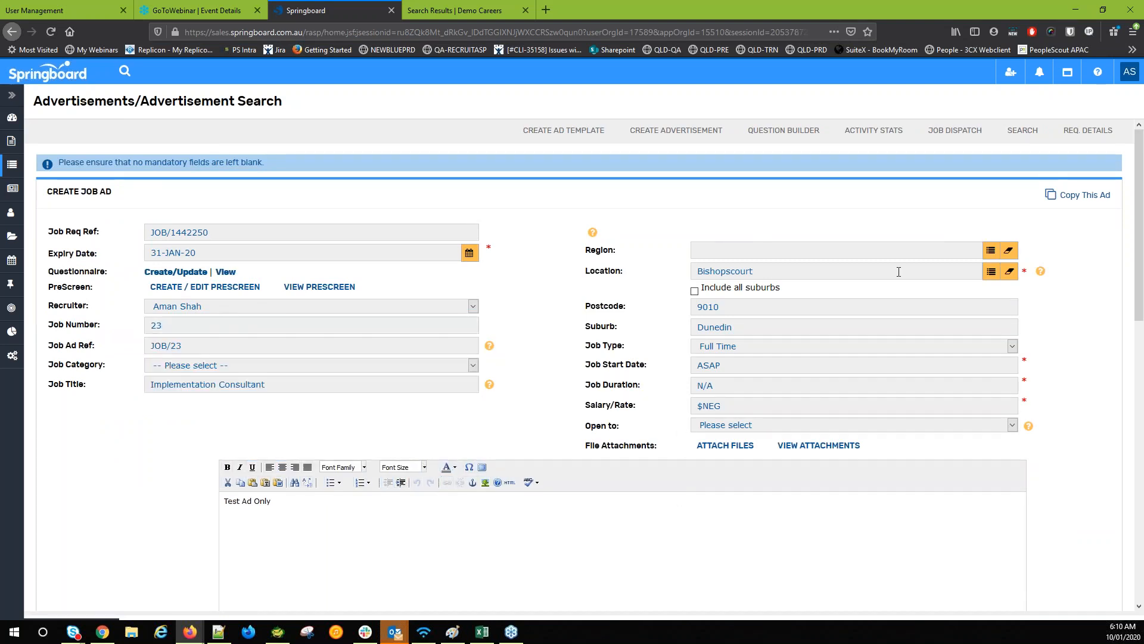
Set region Dallas/Fort Worth, TX and category Cashier, publish the ad, and return to requisition details
{"action": "left_click", "coordinate": [986, 255]}
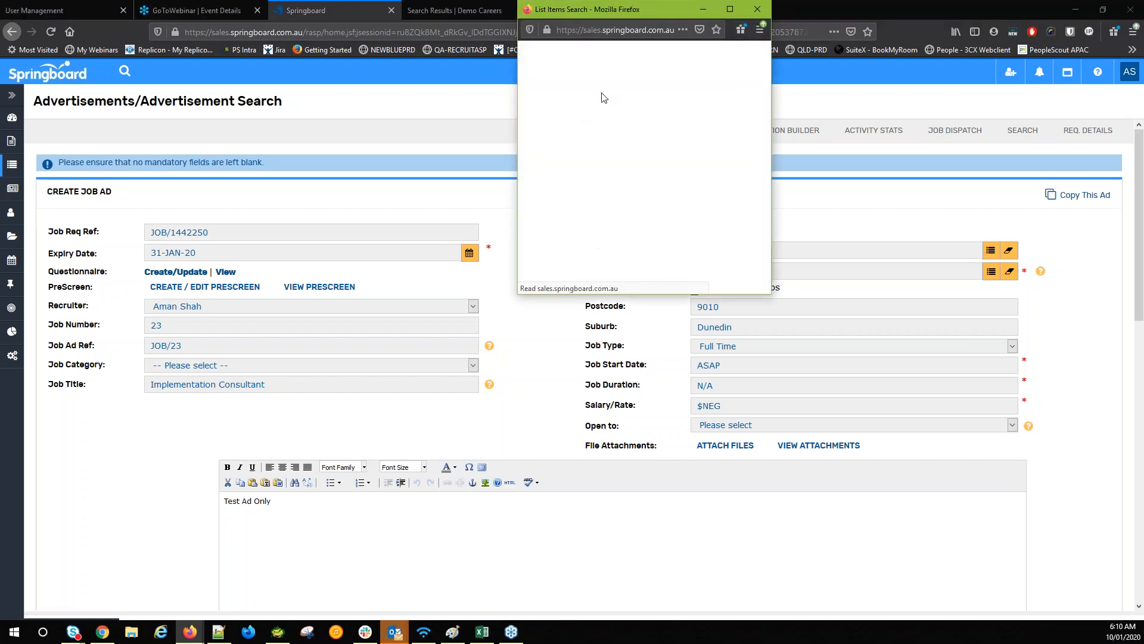
{"action": "left_click", "coordinate": [571, 157]}
{"action": "scroll", "coordinate": [576, 328], "scroll_direction": "down", "scroll_amount": 5}
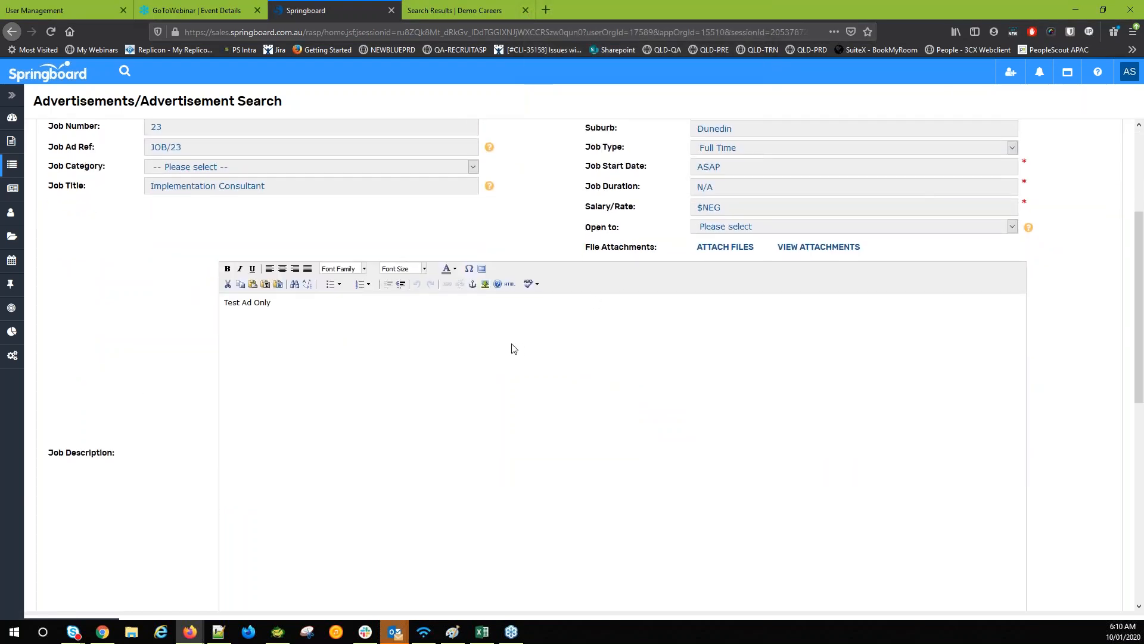
{"action": "scroll", "coordinate": [344, 315], "scroll_direction": "up", "scroll_amount": 4}
{"action": "left_click", "coordinate": [179, 305]}
{"action": "left_click", "coordinate": [196, 349]}
{"action": "scroll", "coordinate": [121, 291], "scroll_direction": "down", "scroll_amount": 10}
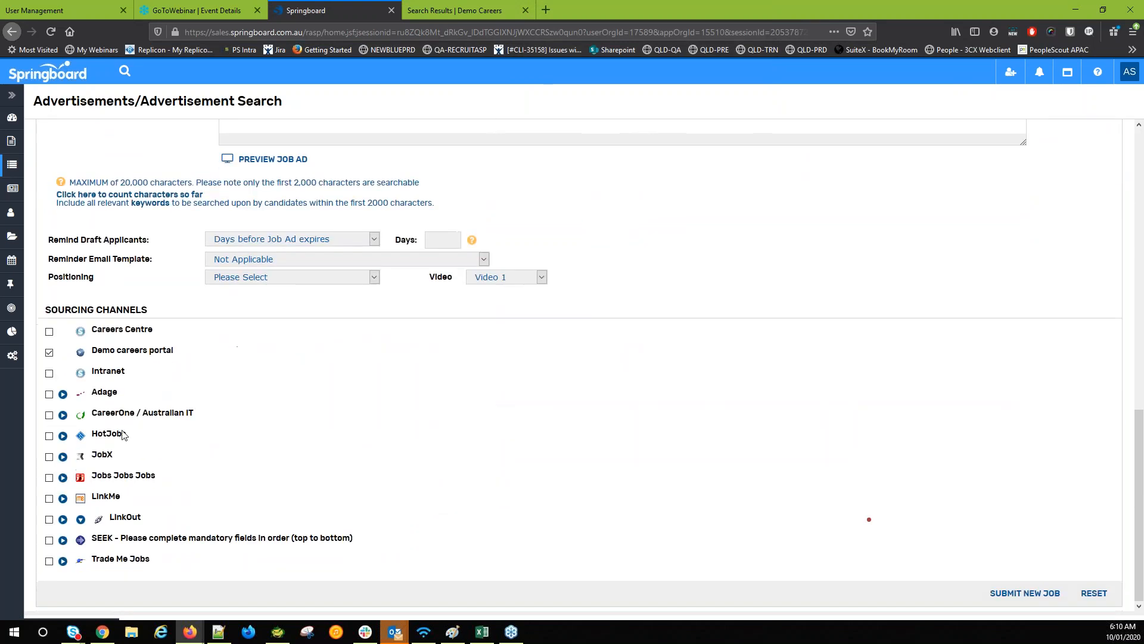
{"action": "left_click", "coordinate": [1044, 594]}
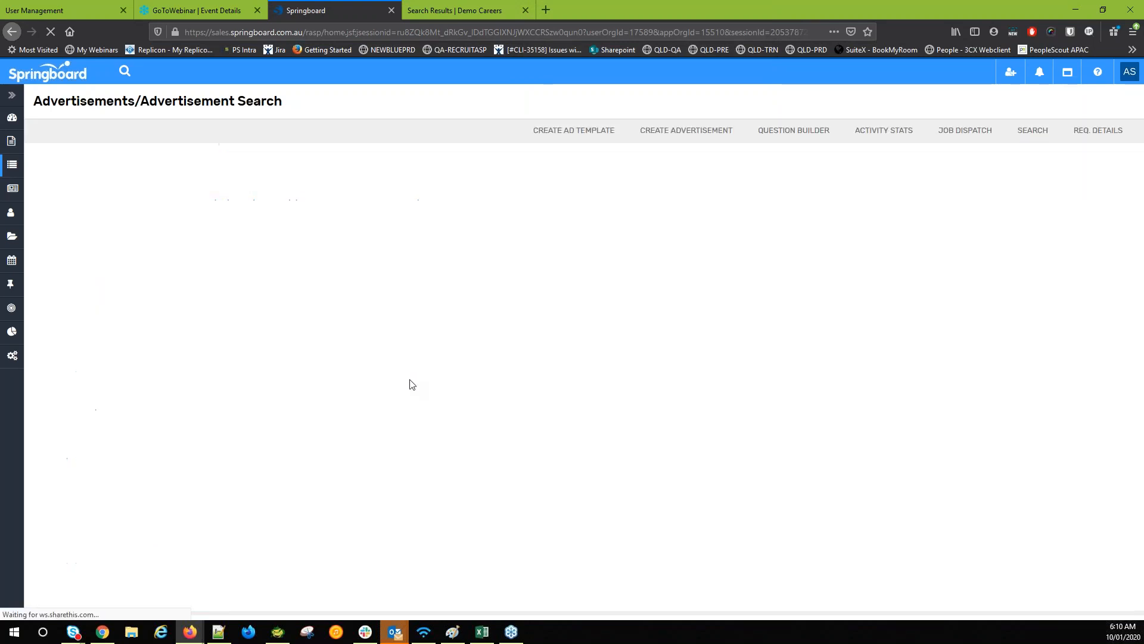
{"action": "left_click", "coordinate": [1079, 141]}
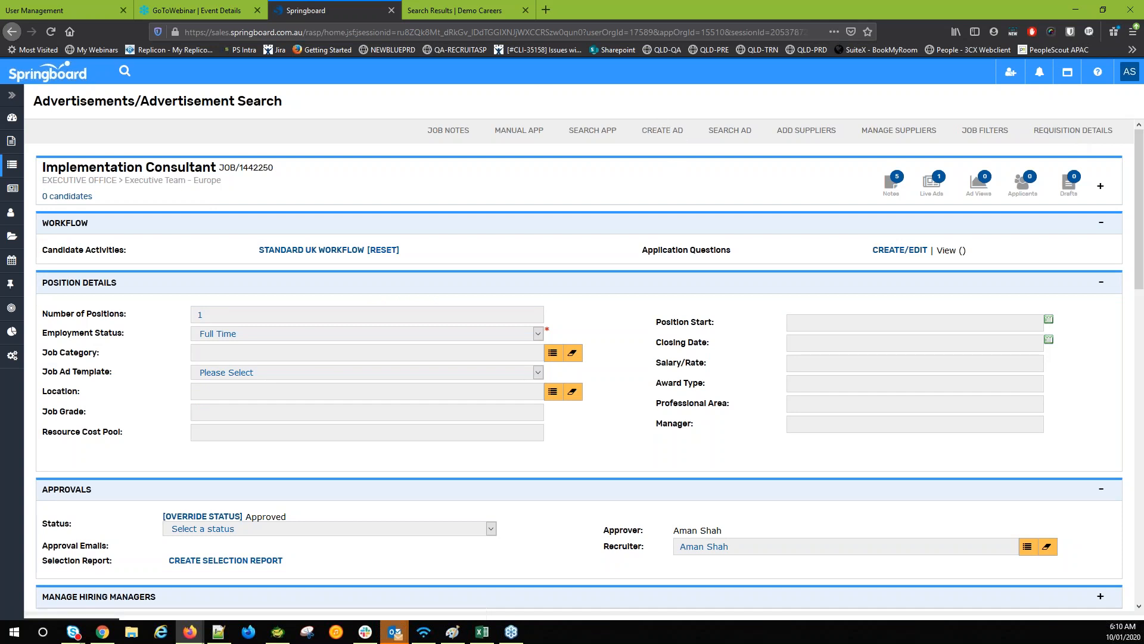
Open the job notes with system events included and review the workflow reset notes
{"action": "left_click", "coordinate": [453, 140]}
{"action": "left_click", "coordinate": [236, 323]}
{"action": "left_click_drag", "start_coordinate": [409, 417], "coordinate": [470, 417]}
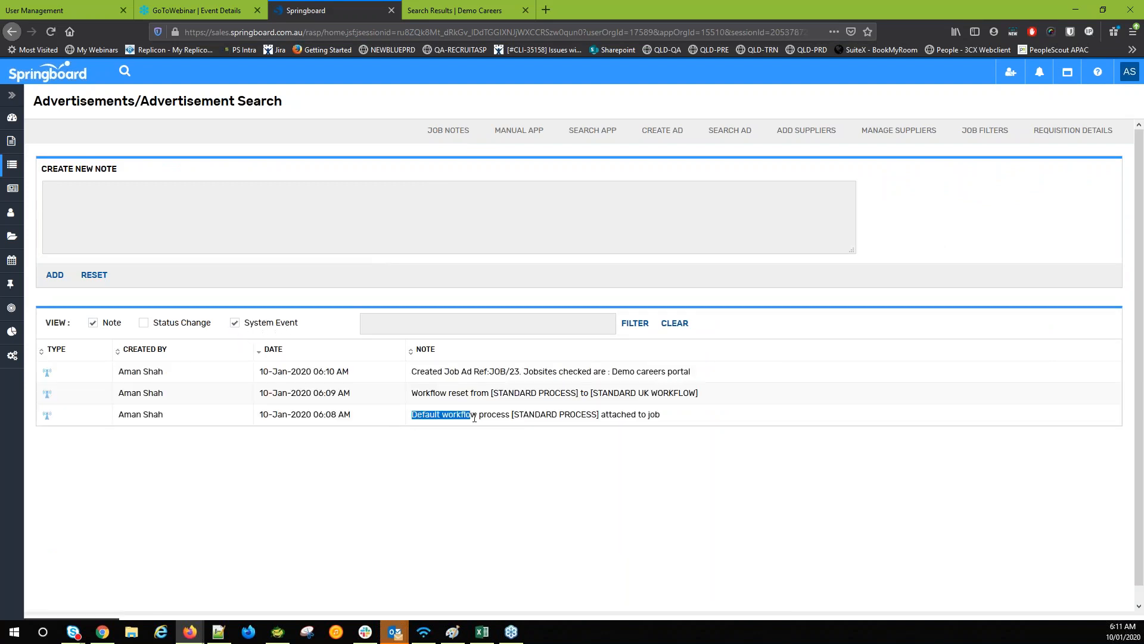
{"action": "double_click", "coordinate": [446, 373]}
{"action": "triple_click", "coordinate": [427, 392]}
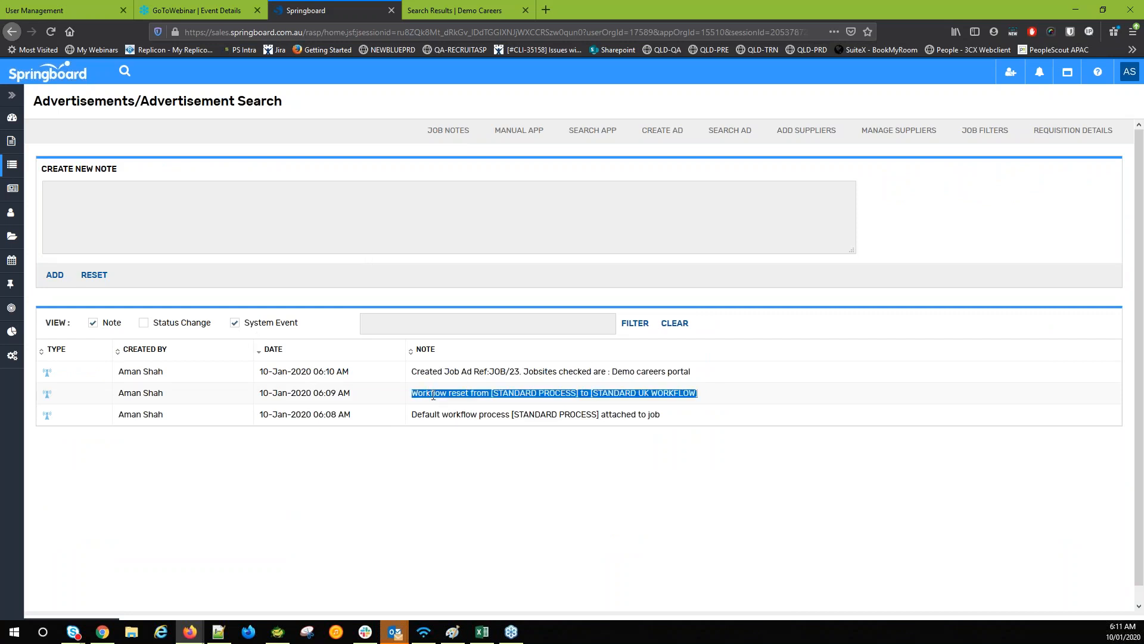
{"action": "left_click", "coordinate": [435, 400]}
{"action": "left_click_drag", "start_coordinate": [456, 394], "coordinate": [479, 395]}
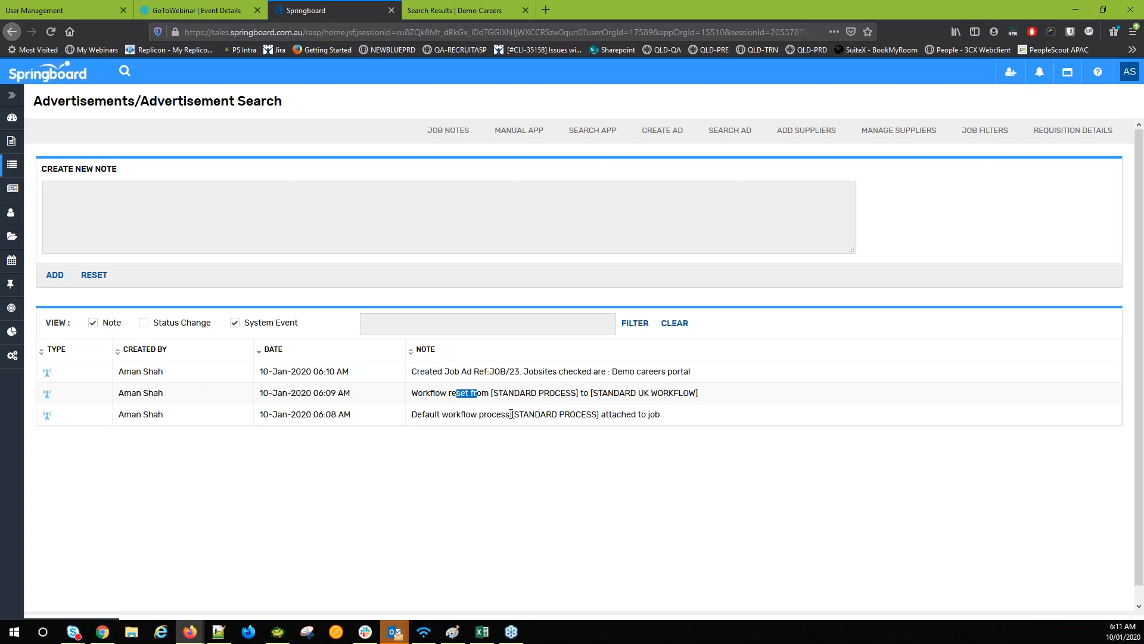
{"action": "left_click_drag", "start_coordinate": [424, 414], "coordinate": [474, 414]}
{"action": "left_click_drag", "start_coordinate": [314, 372], "coordinate": [306, 414]}
{"action": "left_click", "coordinate": [303, 414]}
Include status changes in the notes list and point out the Approved entry
{"action": "left_click", "coordinate": [144, 323]}
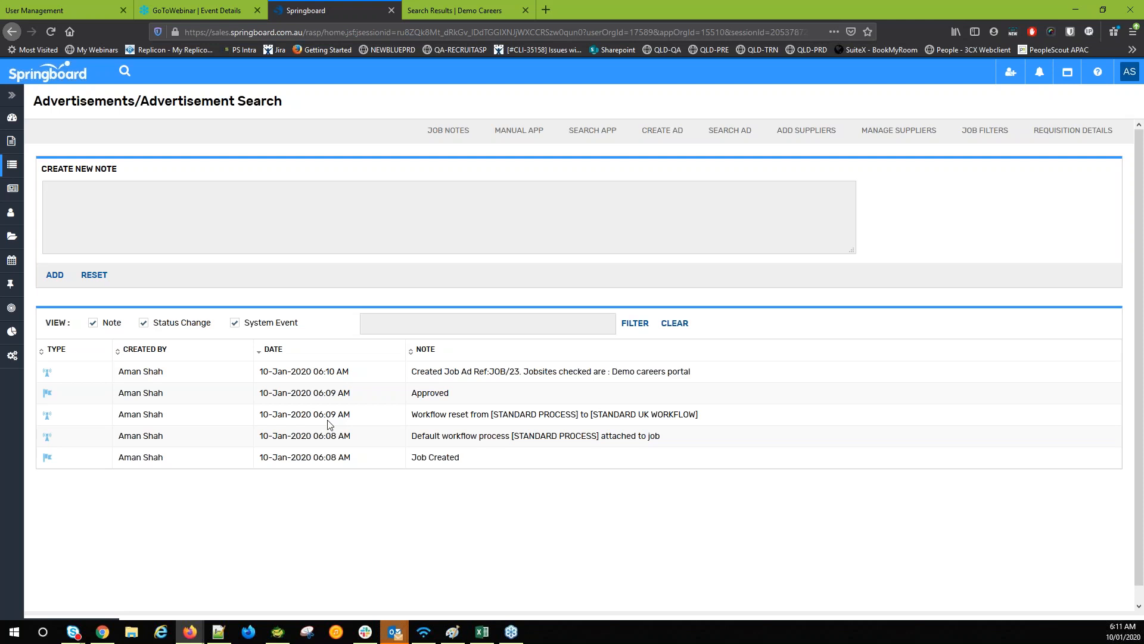
{"action": "double_click", "coordinate": [434, 394]}
{"action": "double_click", "coordinate": [390, 401]}
{"action": "left_click", "coordinate": [358, 395]}
View the Create Application form and the empty candidate list, then open the Implementation Consultant job
{"action": "left_click", "coordinate": [532, 137]}
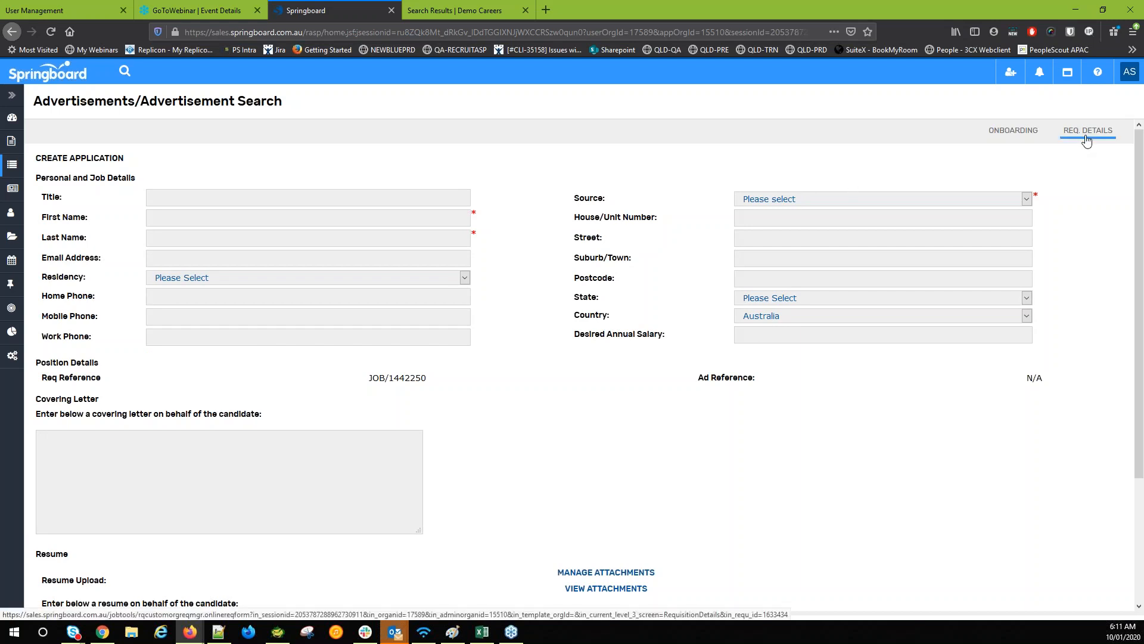
{"action": "scroll", "coordinate": [606, 248], "scroll_direction": "down", "scroll_amount": 3}
{"action": "scroll", "coordinate": [612, 253], "scroll_direction": "up", "scroll_amount": 3}
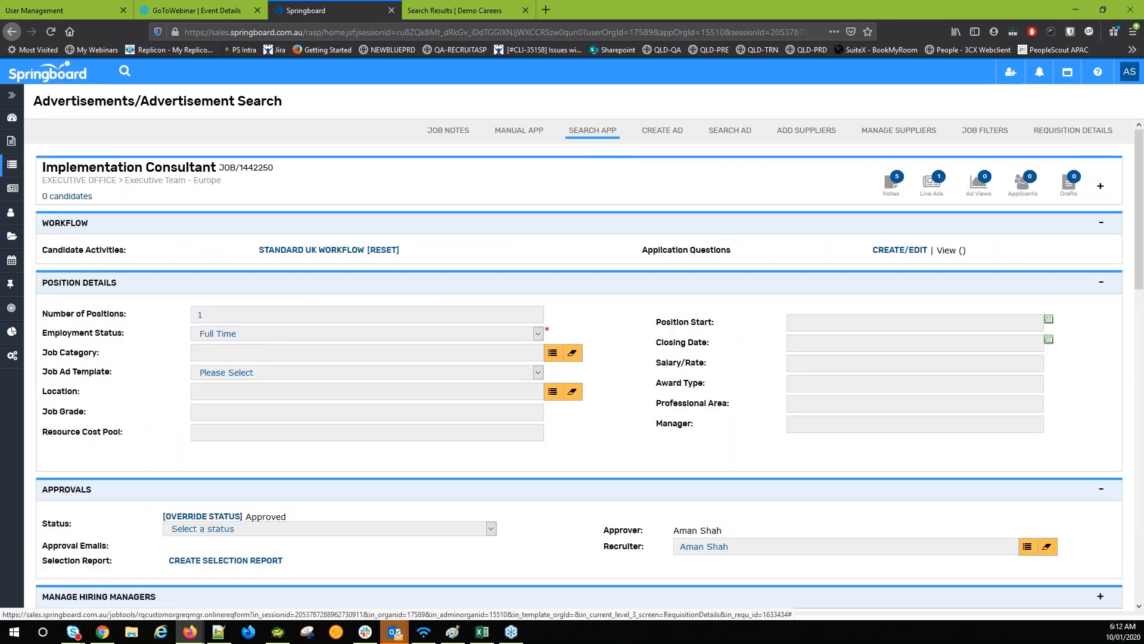
{"action": "left_click", "coordinate": [610, 134]}
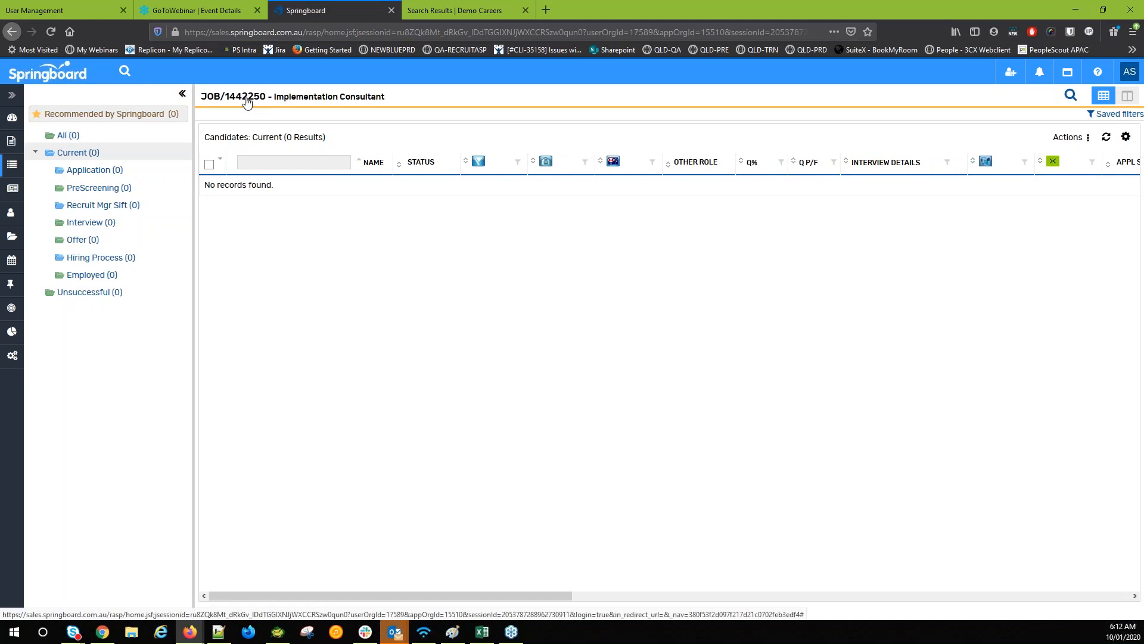
{"action": "left_click", "coordinate": [248, 101]}
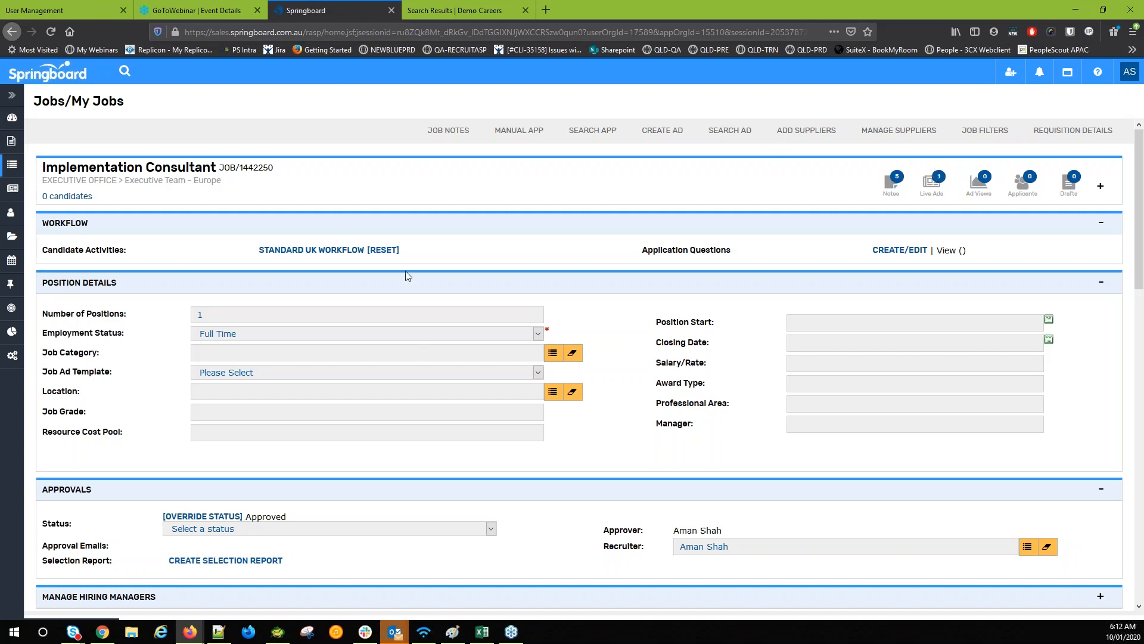
Switch the jobs view from My Jobs to All Jobs, listing 152 jobs
{"action": "left_click", "coordinate": [13, 172]}
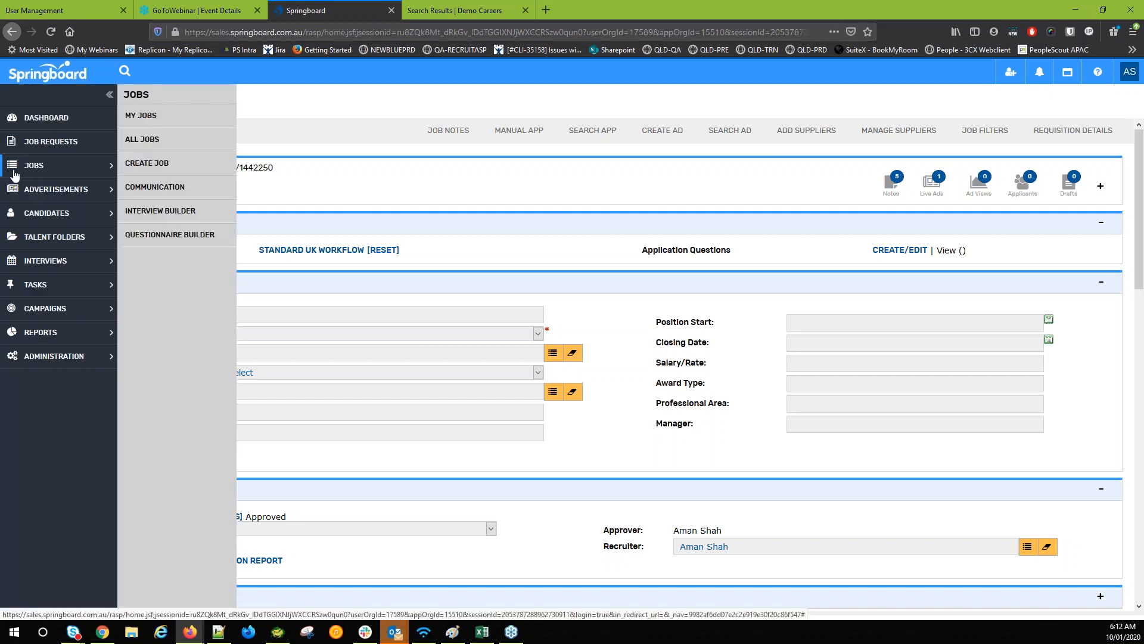
{"action": "left_click", "coordinate": [150, 119]}
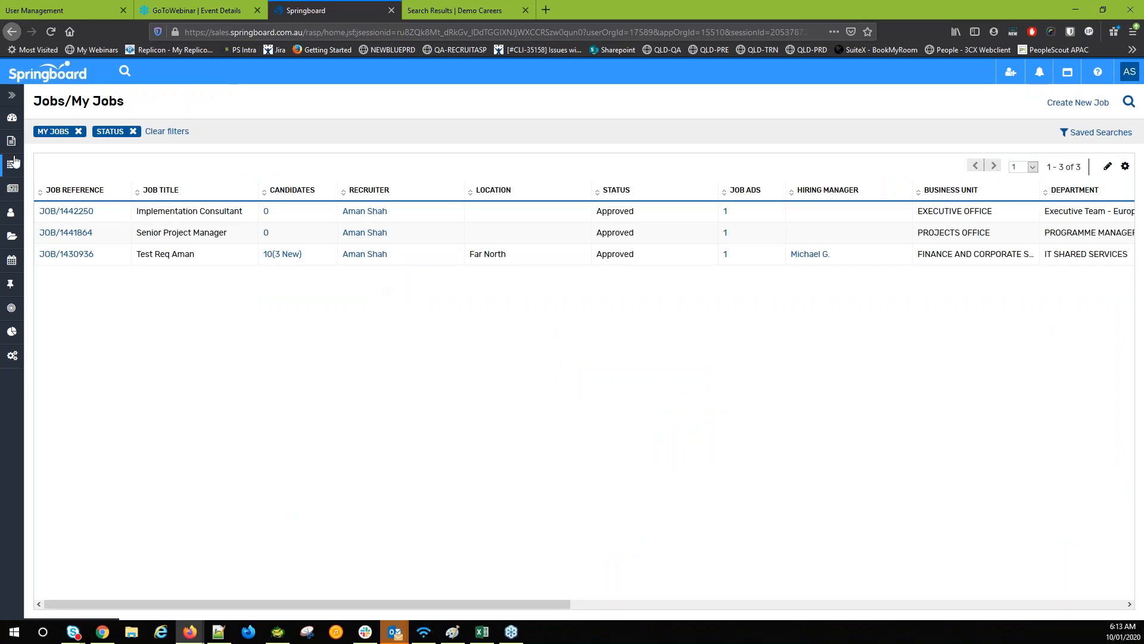
{"action": "mouse_move", "coordinate": [12, 164]}
{"action": "left_click", "coordinate": [176, 141]}
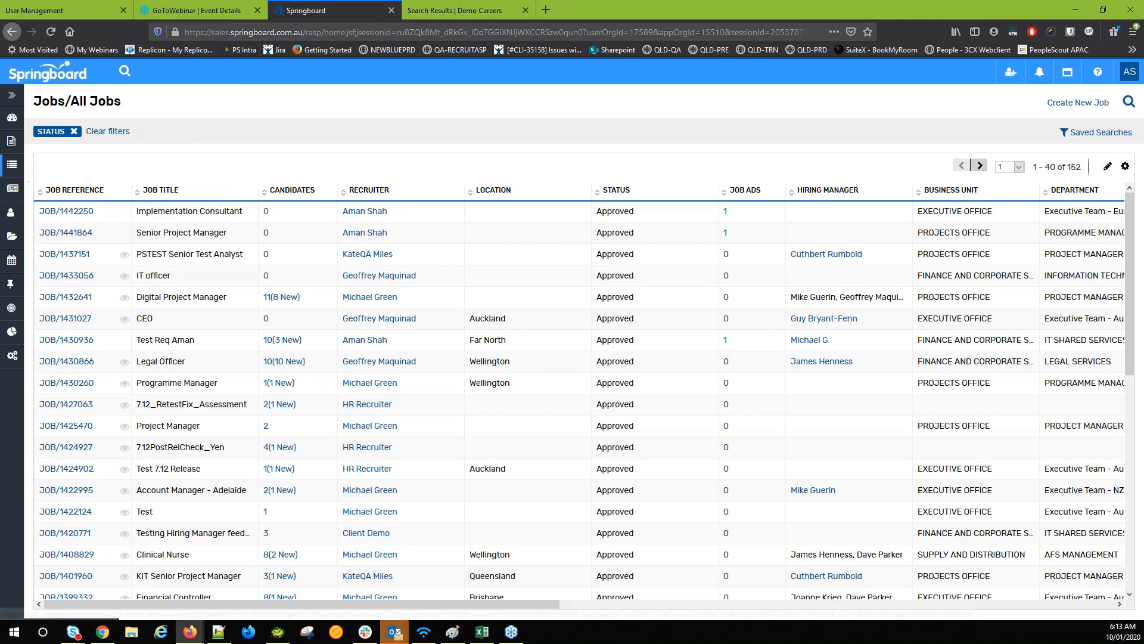
{"action": "left_click", "coordinate": [12, 165]}
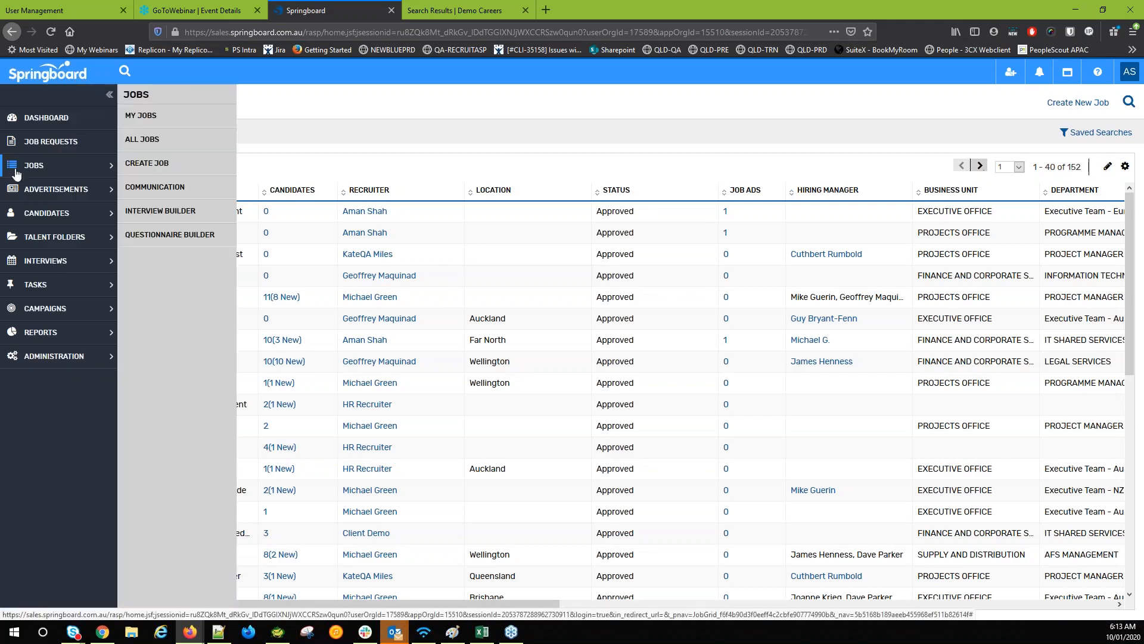
Reload All Jobs, move Recruiter to the first column, and hide the Location column
{"action": "left_click", "coordinate": [158, 147]}
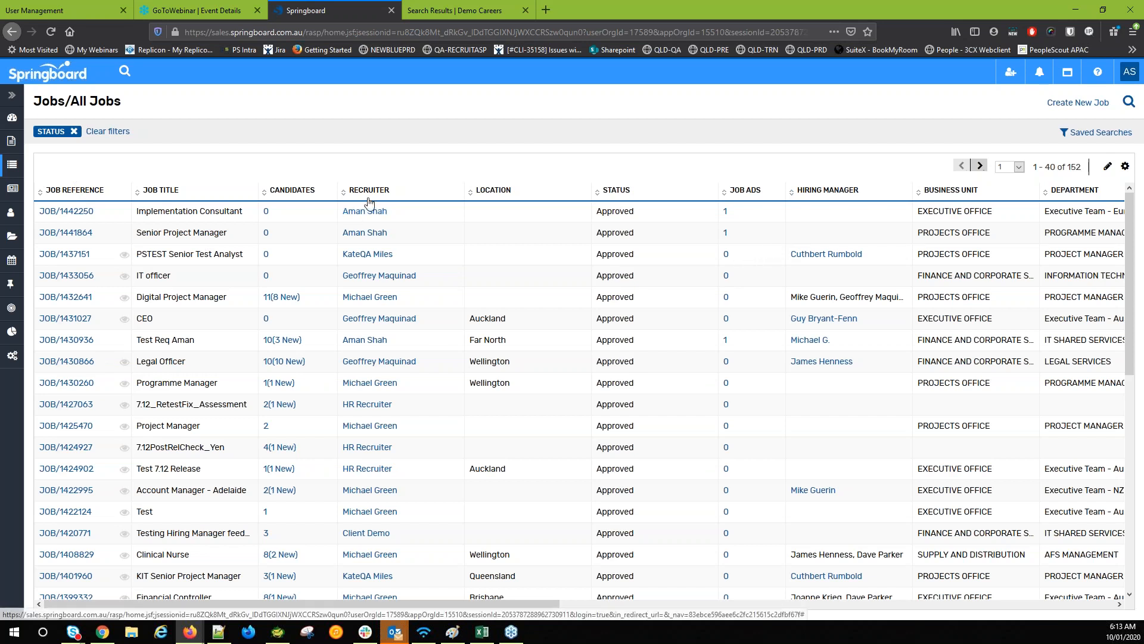
{"action": "left_click_drag", "start_coordinate": [368, 197], "coordinate": [65, 189]}
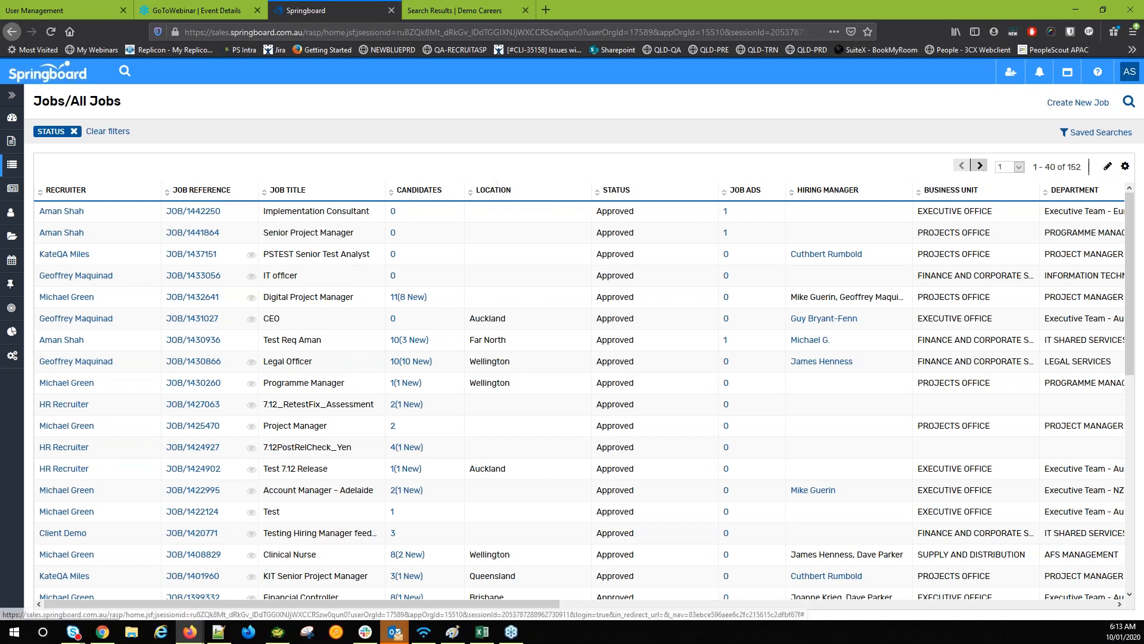
{"action": "left_click", "coordinate": [1124, 168]}
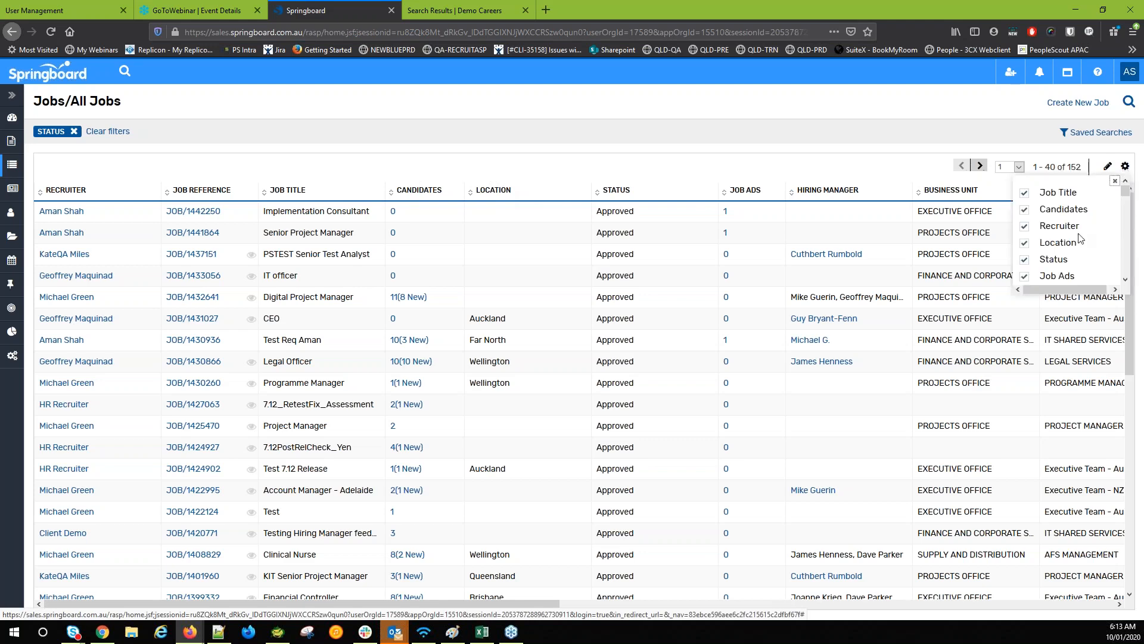
{"action": "left_click", "coordinate": [1025, 243]}
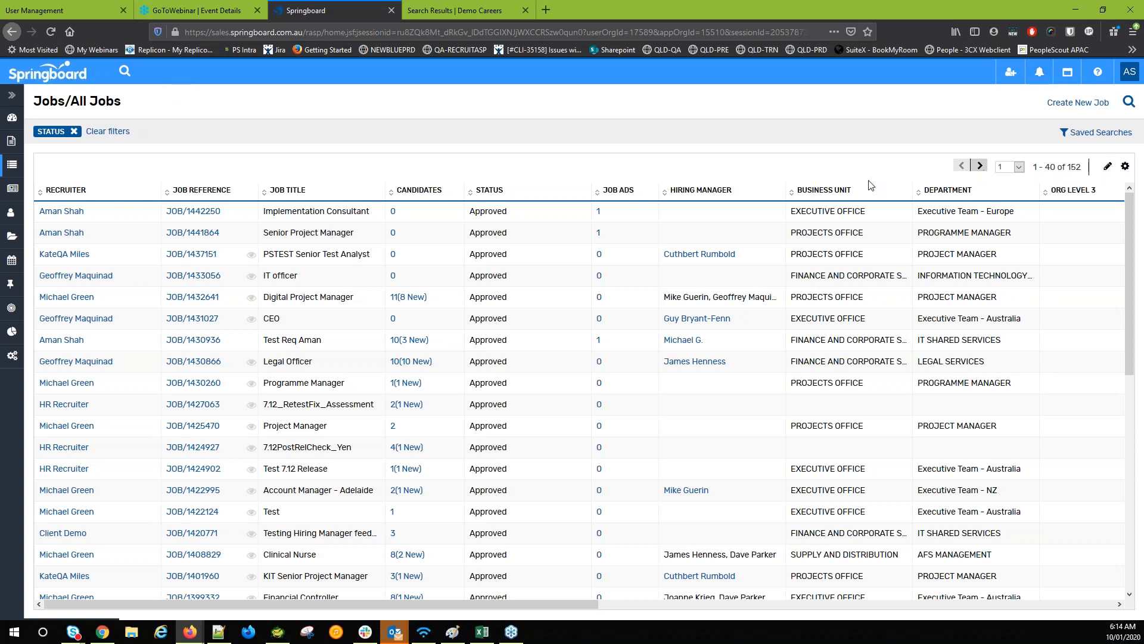
Filter jobs to status Filled instead of Approved and the current user as recruiter, then search
{"action": "left_click", "coordinate": [1128, 103]}
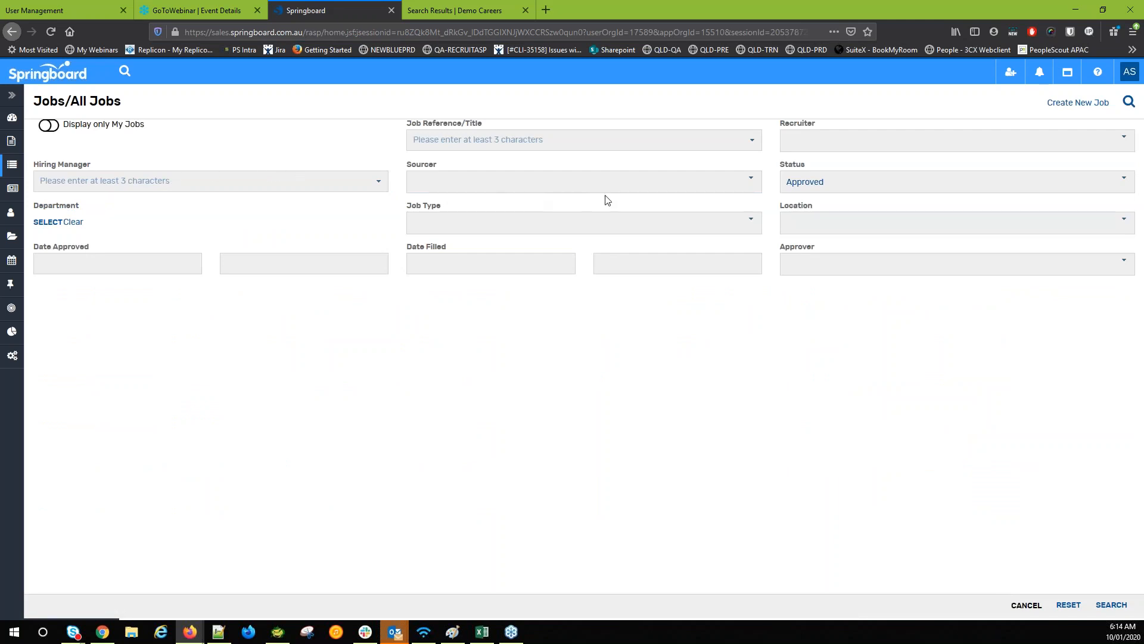
{"action": "left_click", "coordinate": [802, 189]}
{"action": "left_click", "coordinate": [792, 202]}
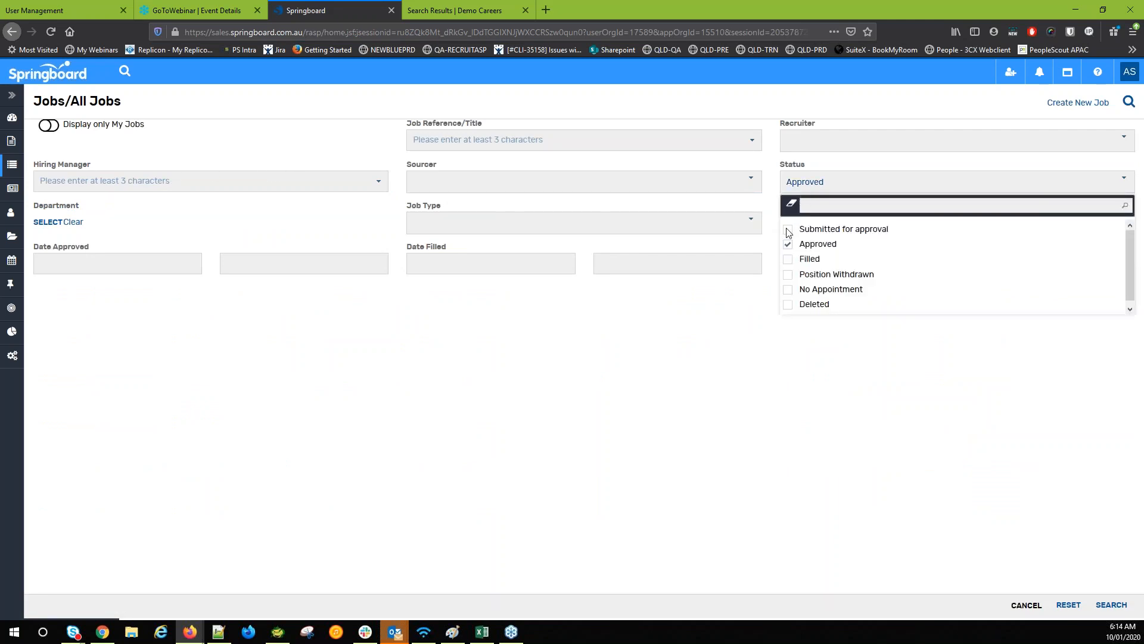
{"action": "left_click", "coordinate": [789, 261]}
{"action": "left_click", "coordinate": [700, 325]}
{"action": "left_click", "coordinate": [854, 149]}
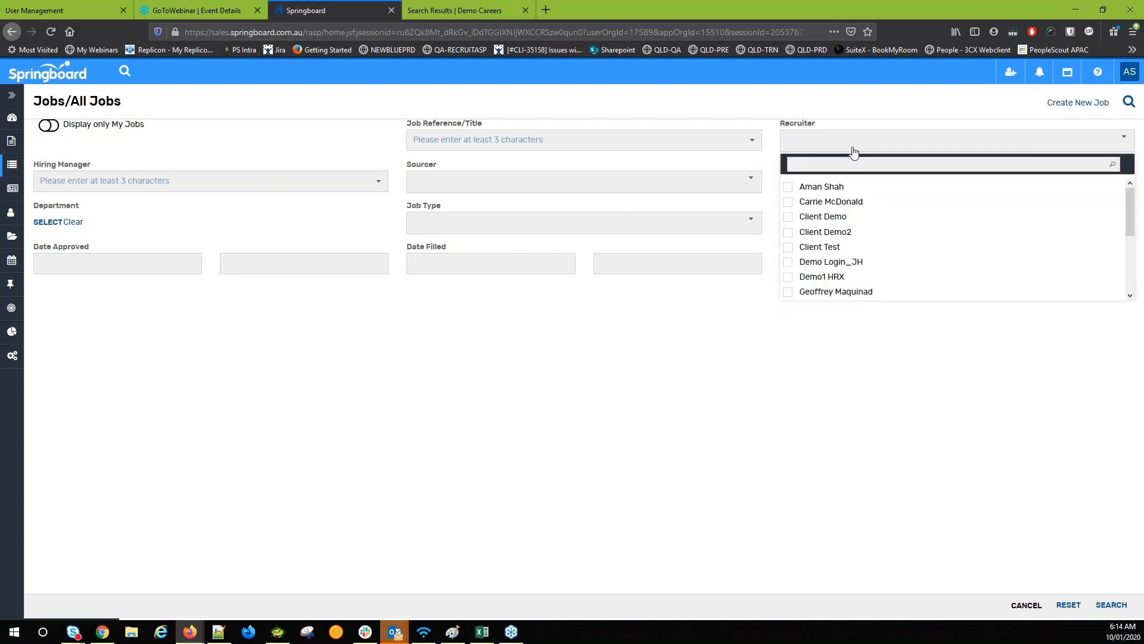
{"action": "left_click", "coordinate": [789, 187]}
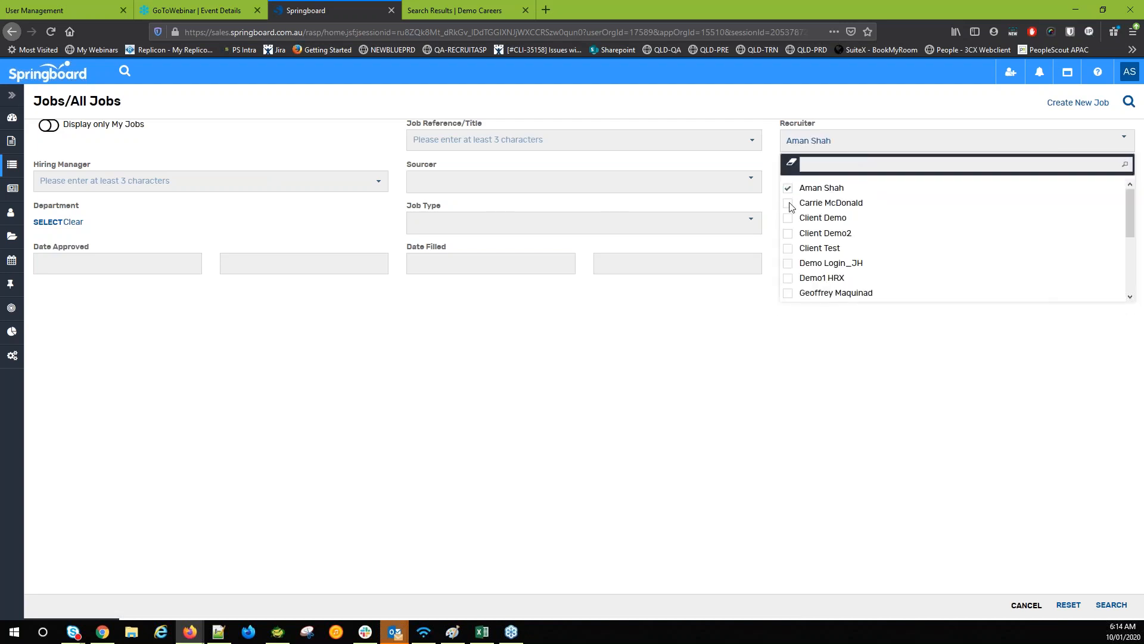
{"action": "left_click", "coordinate": [766, 254]}
{"action": "left_click", "coordinate": [805, 143]}
{"action": "left_click", "coordinate": [740, 330]}
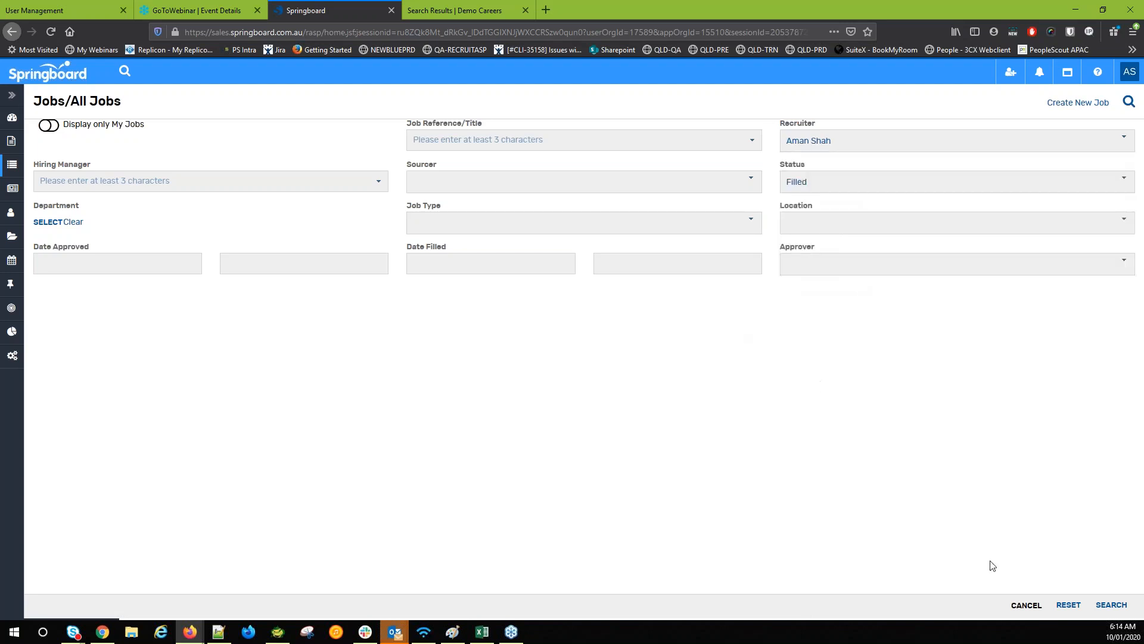
{"action": "left_click", "coordinate": [1107, 608]}
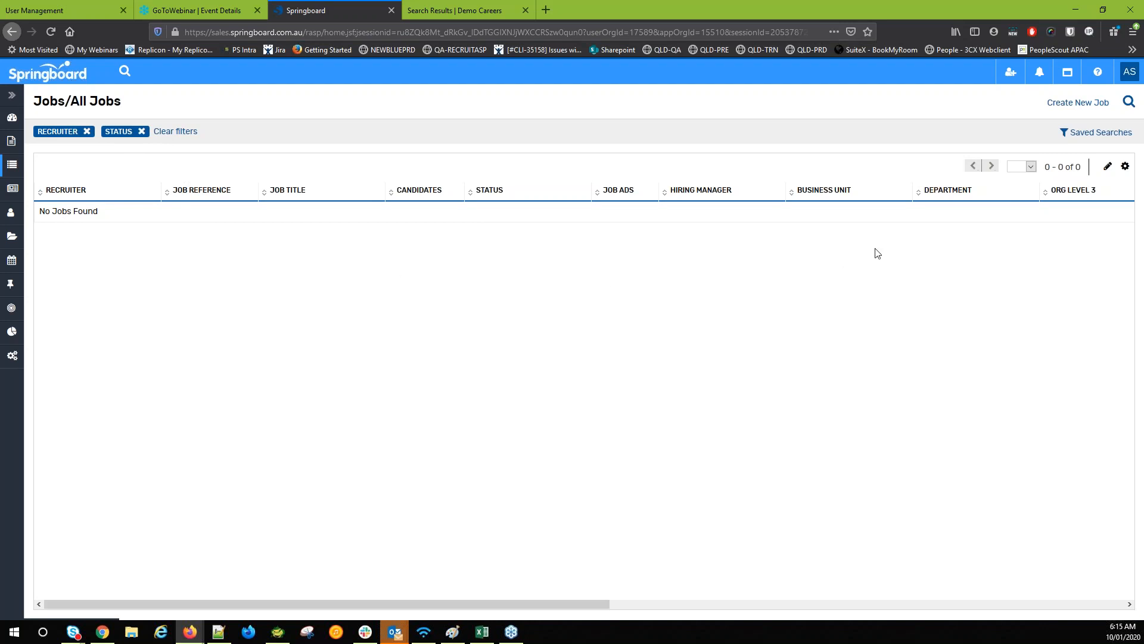
Store the current job search under Saved Searches as 'aman-filled', then open the Dashboard
{"action": "left_click", "coordinate": [1096, 136]}
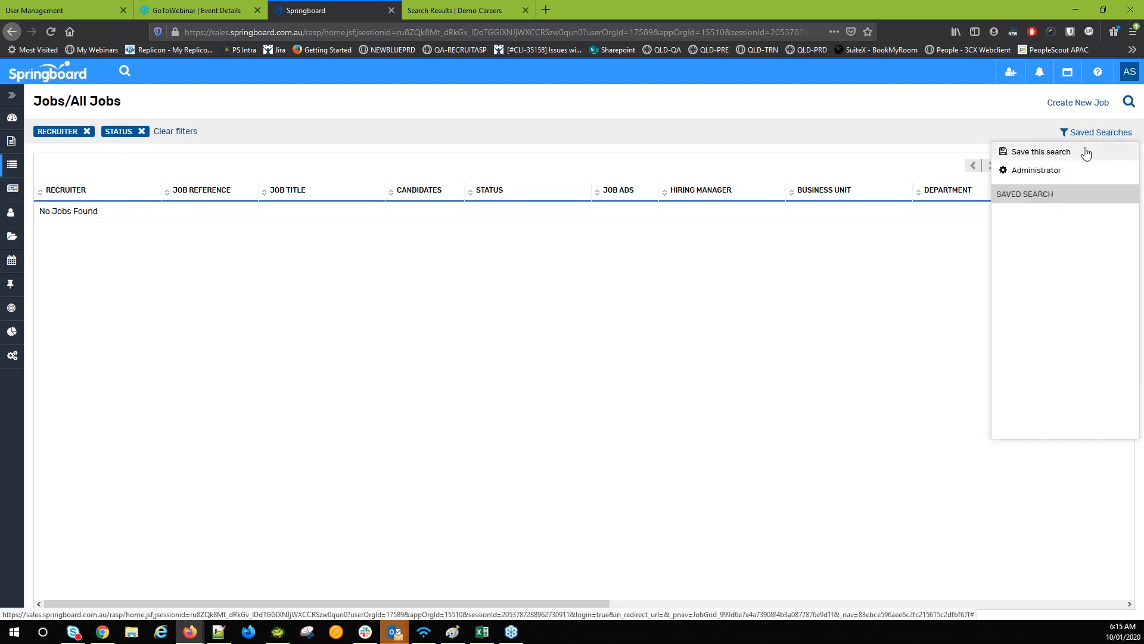
{"action": "left_click", "coordinate": [1084, 153]}
{"action": "type", "text": "aman-filled"}
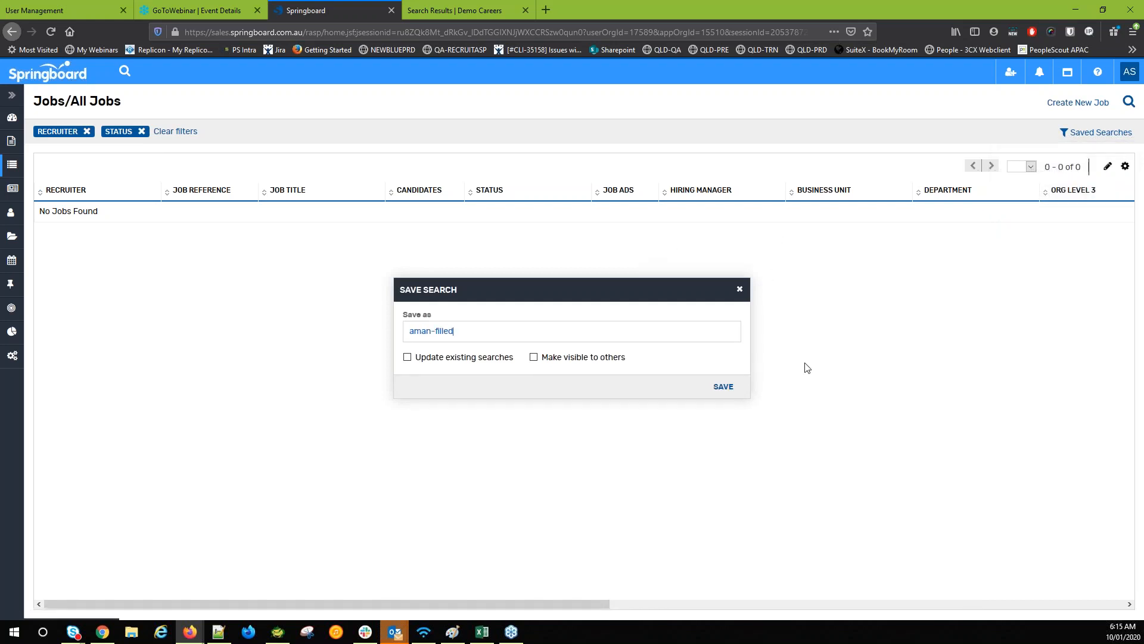
{"action": "left_click", "coordinate": [724, 387]}
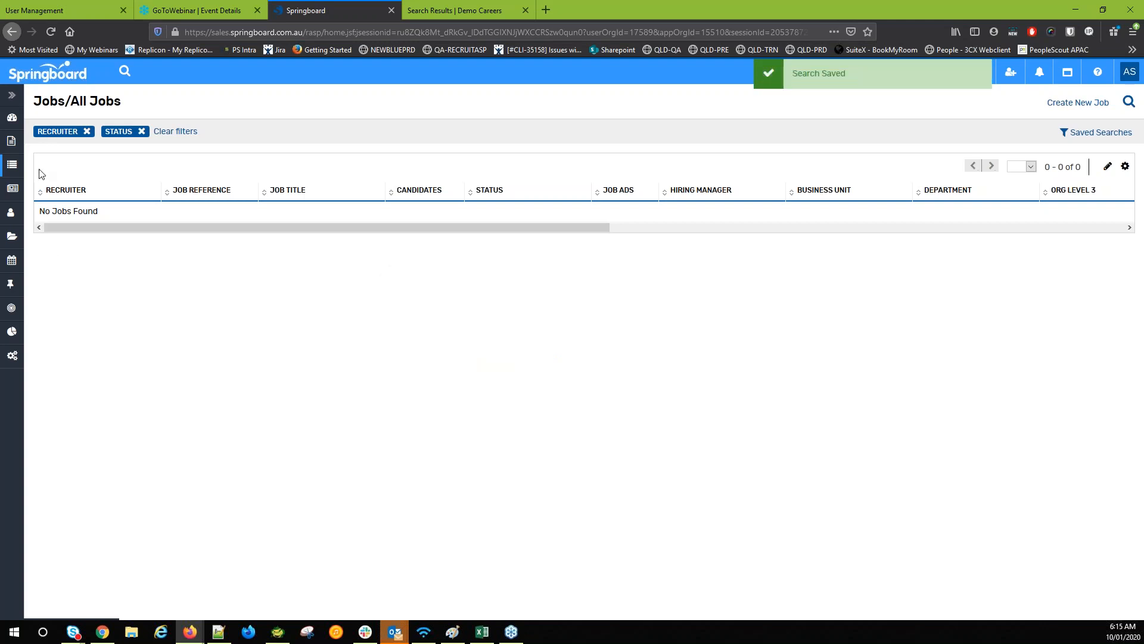
{"action": "left_click", "coordinate": [12, 119]}
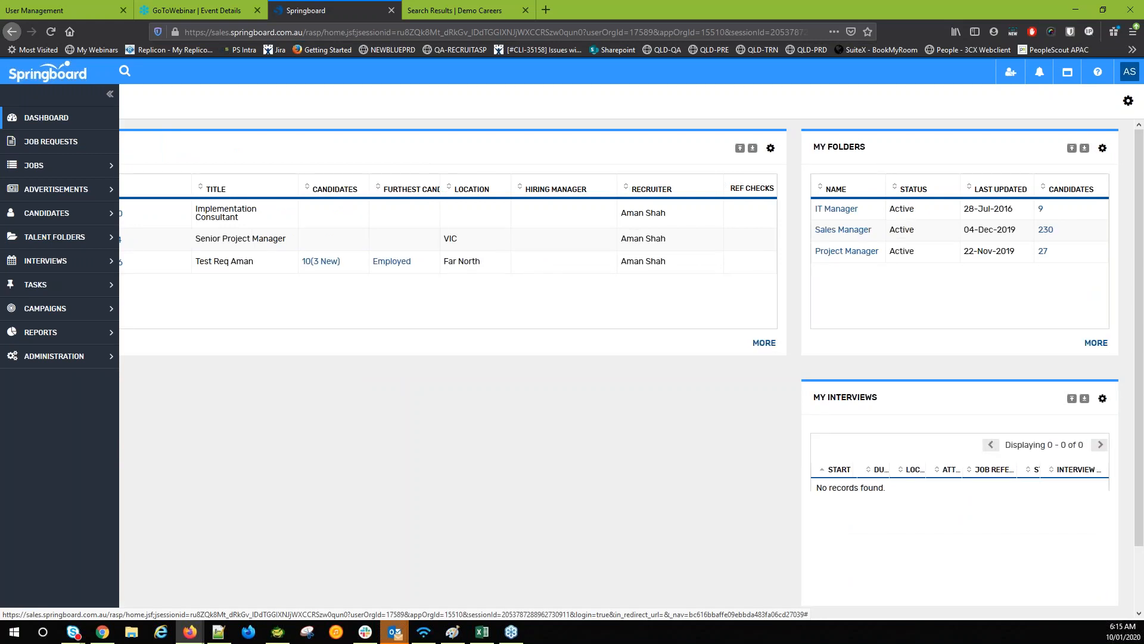
Switch to the Demo Careers browser tab and go to its Careers Centre home page
{"action": "left_click", "coordinate": [459, 10]}
{"action": "left_click", "coordinate": [255, 86]}
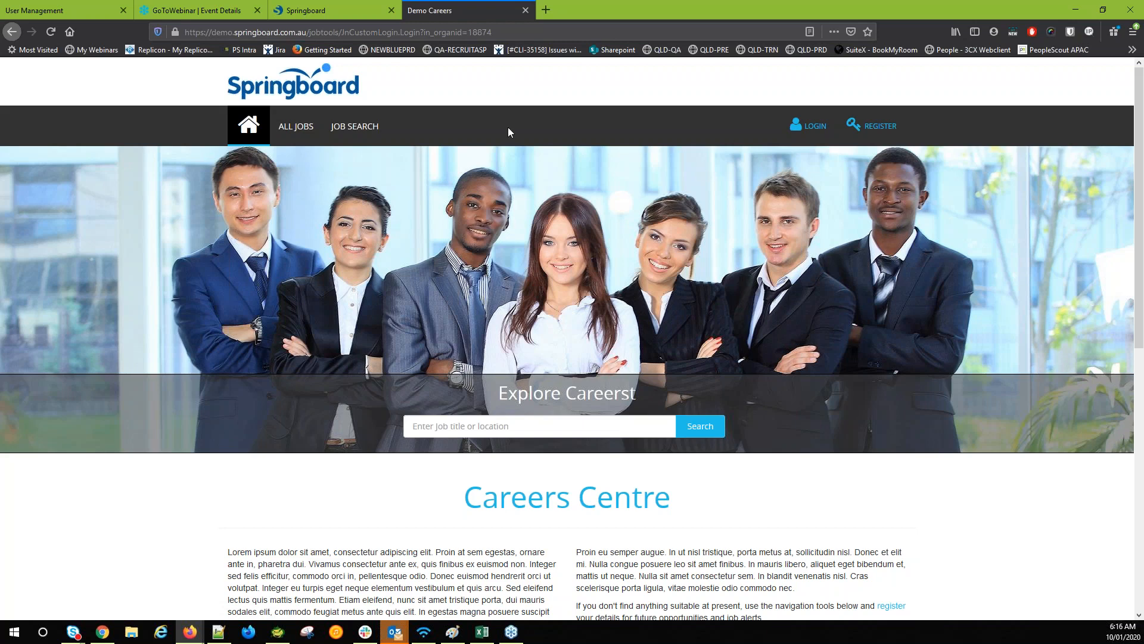
Sign in to the careers site using the saved email and password
{"action": "scroll", "coordinate": [513, 127], "scroll_direction": "down", "scroll_amount": 1}
{"action": "scroll", "coordinate": [517, 138], "scroll_direction": "down", "scroll_amount": 6}
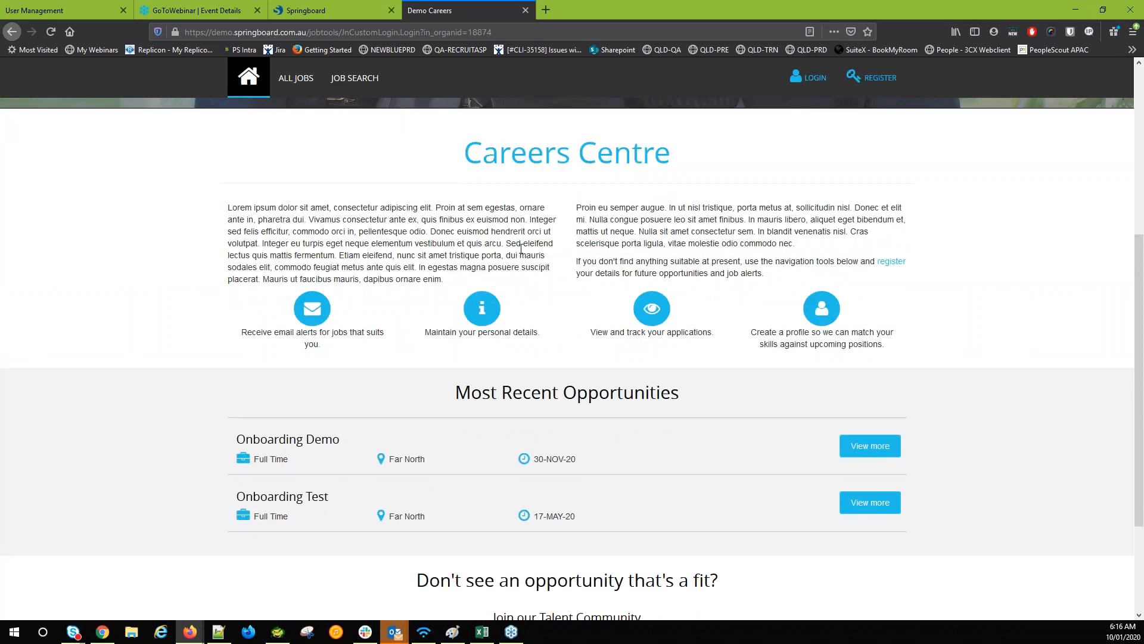
{"action": "scroll", "coordinate": [539, 263], "scroll_direction": "up", "scroll_amount": 4}
{"action": "scroll", "coordinate": [538, 264], "scroll_direction": "up", "scroll_amount": 3}
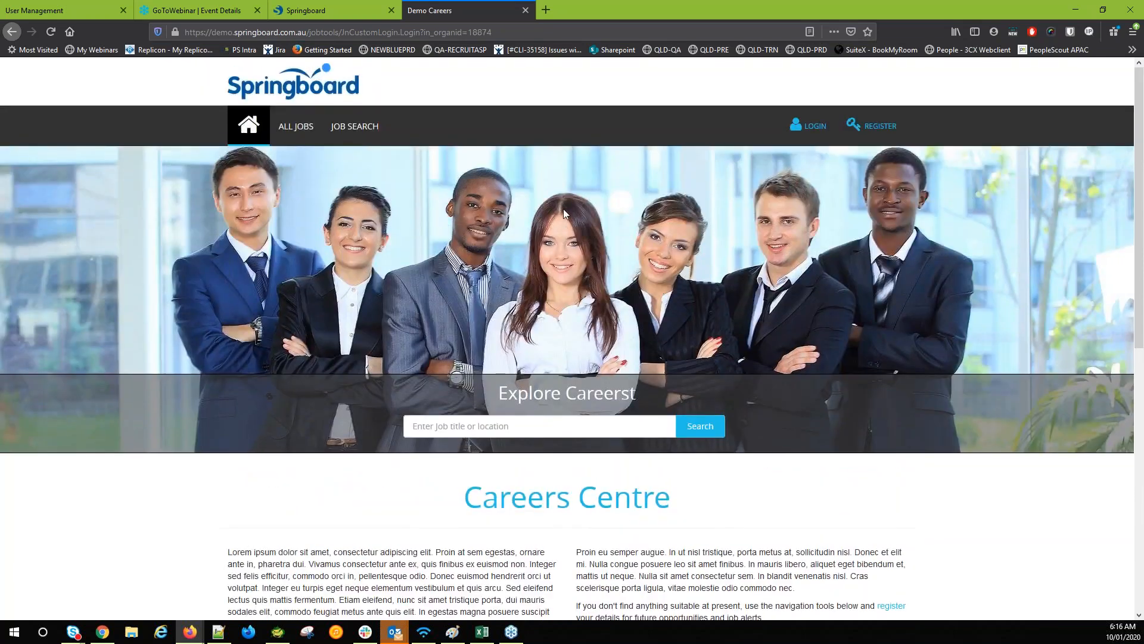
{"action": "left_click", "coordinate": [814, 132]}
{"action": "left_click", "coordinate": [534, 135]}
{"action": "left_click", "coordinate": [533, 135]}
{"action": "left_click", "coordinate": [547, 161]}
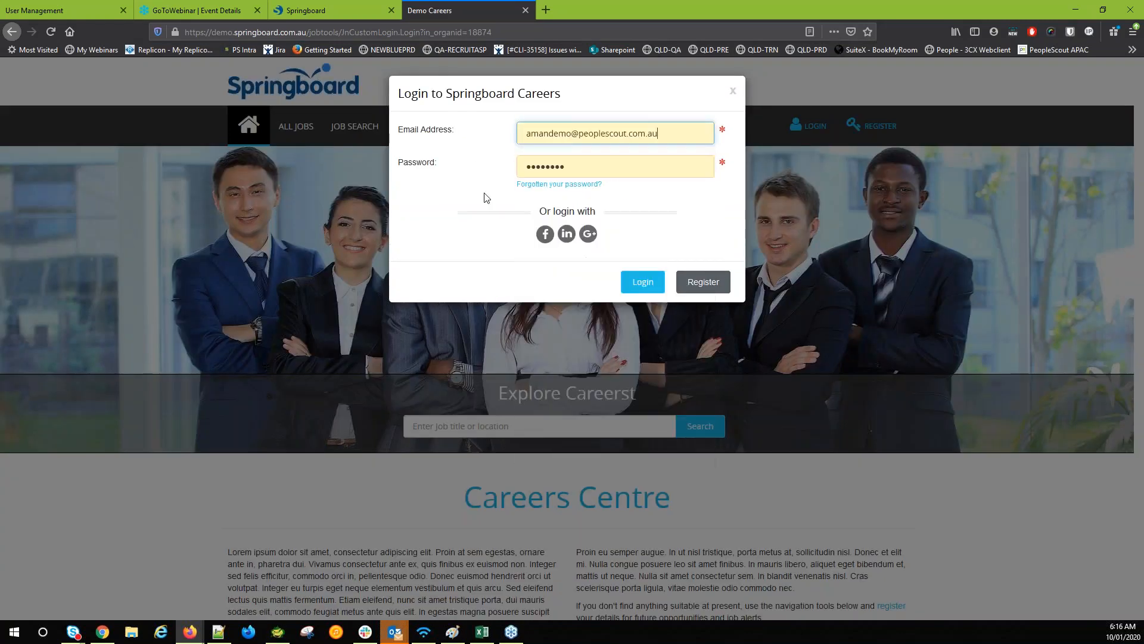
{"action": "left_click", "coordinate": [632, 282]}
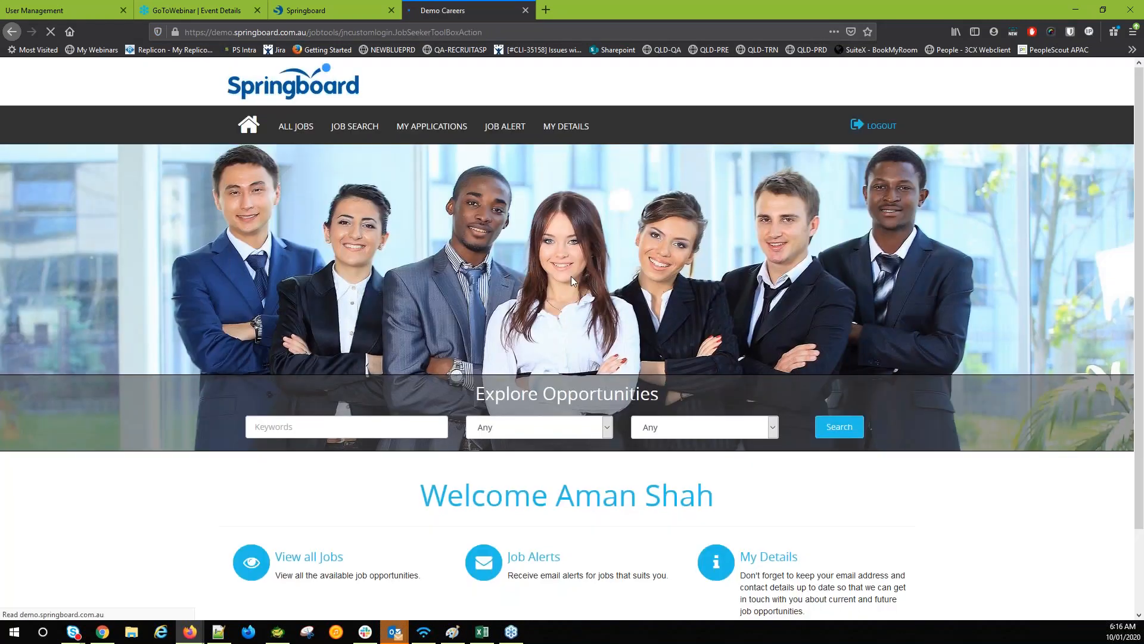
List all job opportunities and open the Senior Project Manager job details
{"action": "scroll", "coordinate": [453, 406], "scroll_direction": "down", "scroll_amount": 3}
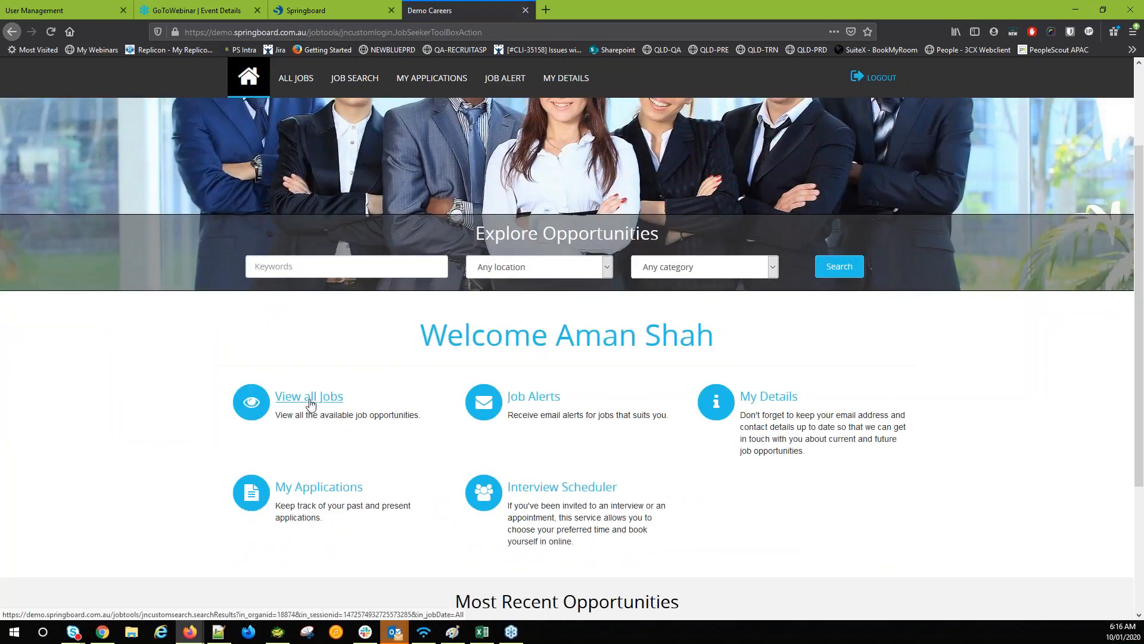
{"action": "left_click", "coordinate": [310, 403]}
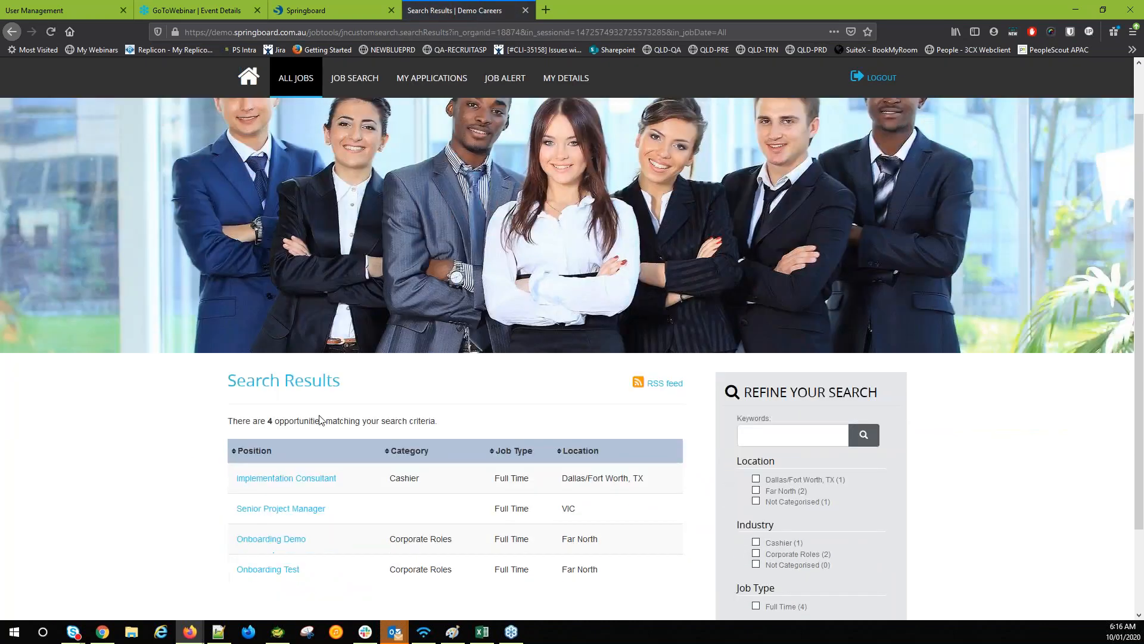
{"action": "scroll", "coordinate": [337, 450], "scroll_direction": "down", "scroll_amount": 1}
{"action": "double_click", "coordinate": [354, 446]}
{"action": "left_click", "coordinate": [373, 451]}
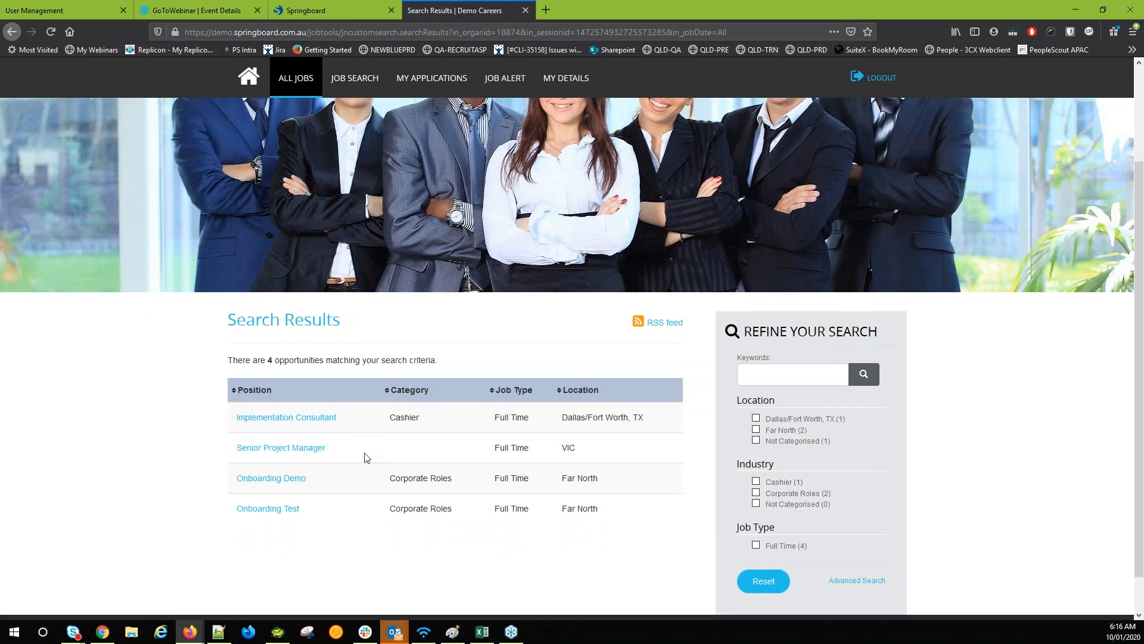
{"action": "left_click", "coordinate": [311, 455]}
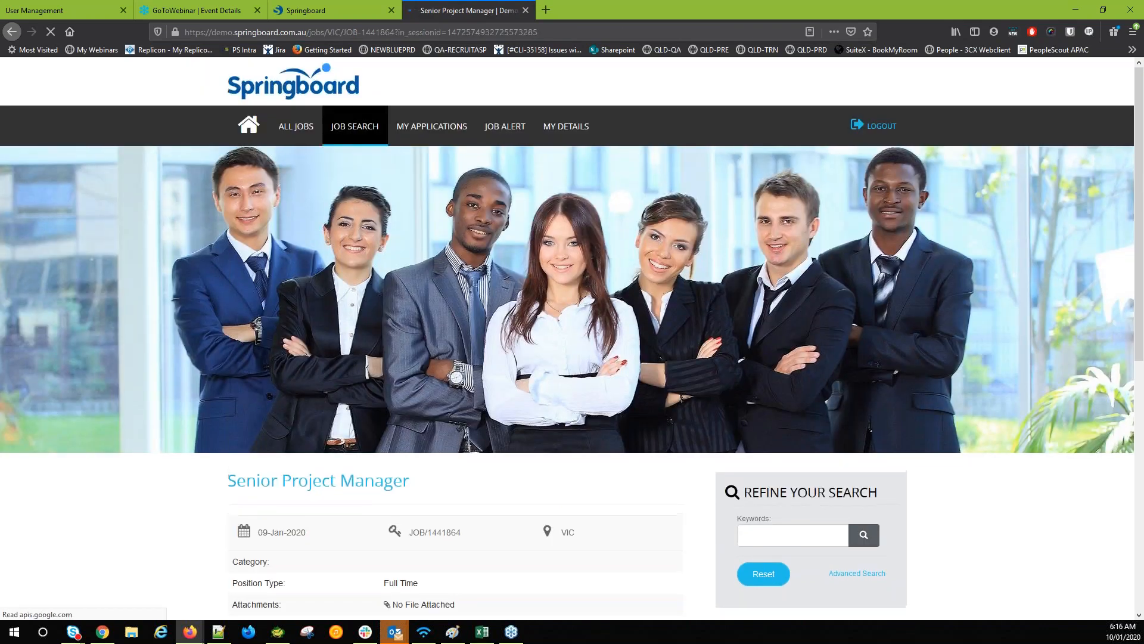
Start an application for the Senior Project Manager job
{"action": "scroll", "coordinate": [298, 456], "scroll_direction": "down", "scroll_amount": 2}
{"action": "scroll", "coordinate": [303, 459], "scroll_direction": "down", "scroll_amount": 2}
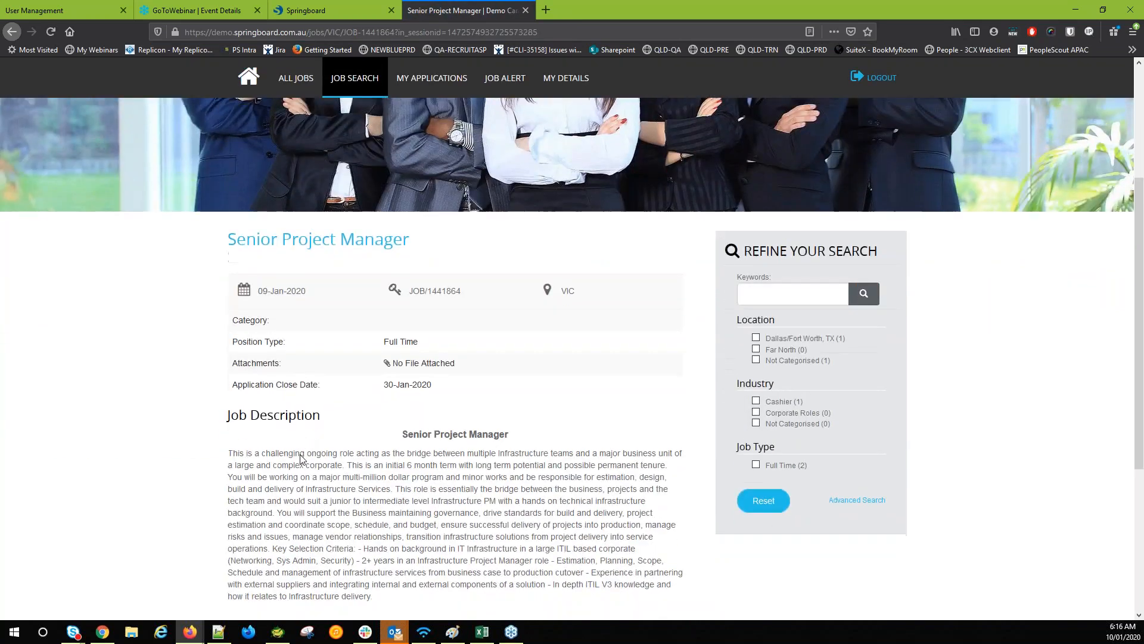
{"action": "scroll", "coordinate": [301, 457], "scroll_direction": "down", "scroll_amount": 3}
{"action": "left_click_drag", "start_coordinate": [265, 322], "coordinate": [324, 358]}
{"action": "left_click", "coordinate": [341, 380]}
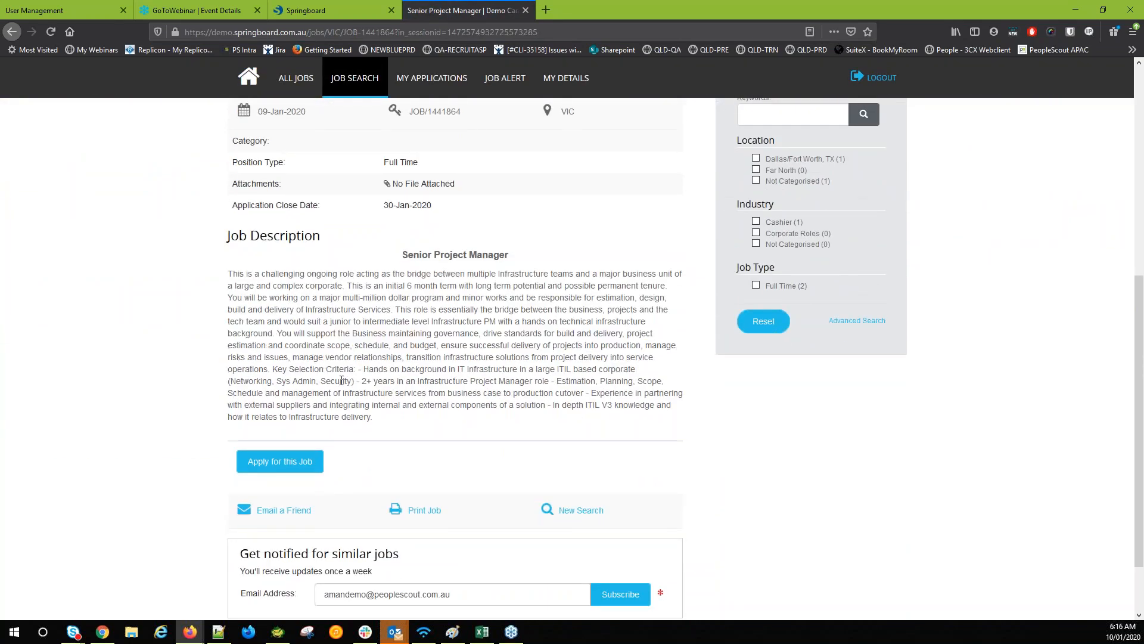
{"action": "left_click", "coordinate": [280, 462]}
{"action": "scroll", "coordinate": [289, 449], "scroll_direction": "down", "scroll_amount": 6}
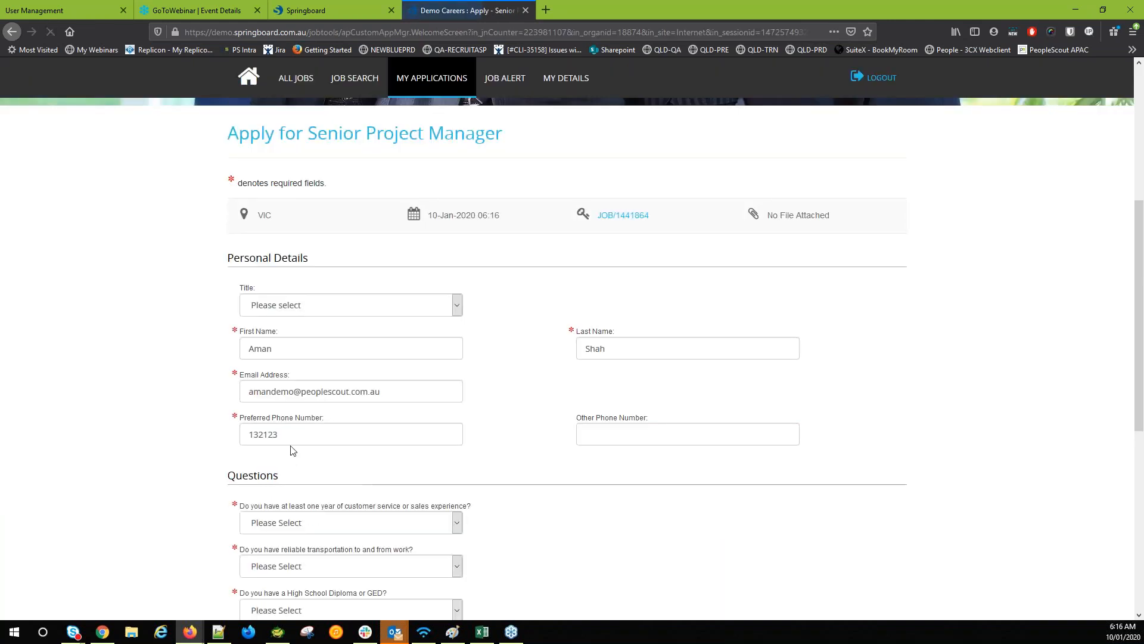
Set the title to Mr and answer Yes to customer service experience
{"action": "left_click", "coordinate": [322, 311]}
{"action": "left_click", "coordinate": [327, 336]}
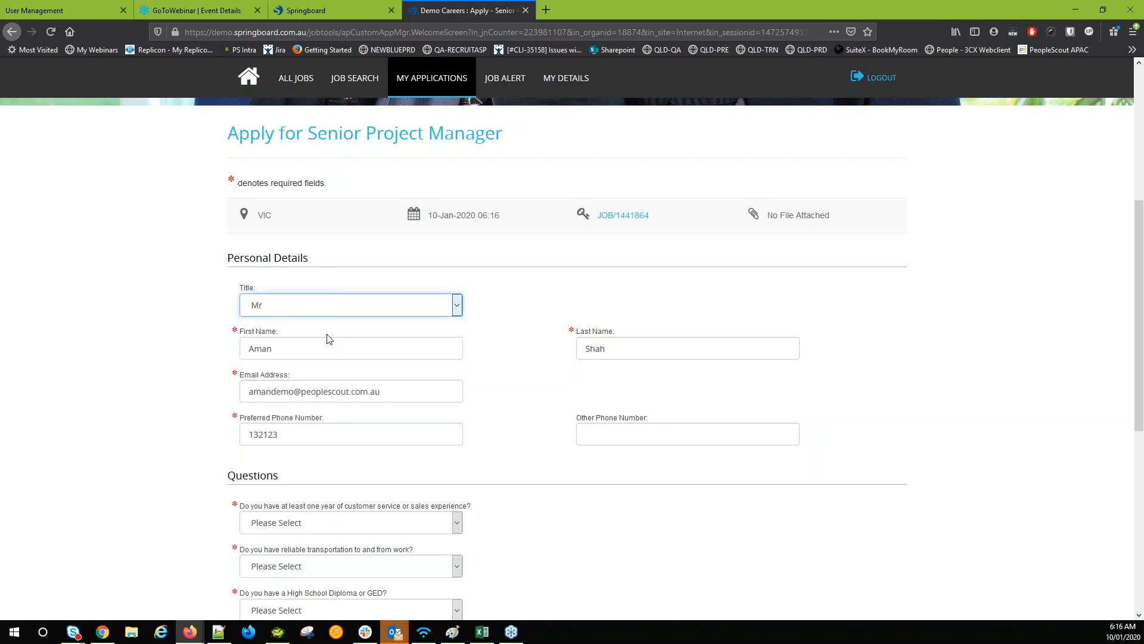
{"action": "left_click", "coordinate": [515, 340]}
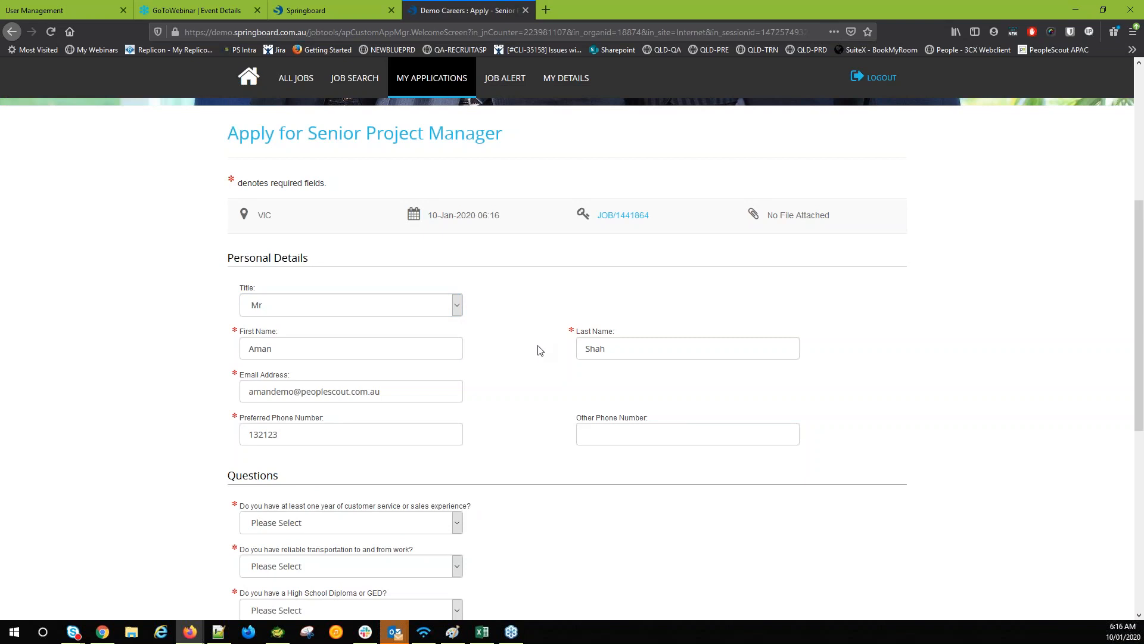
{"action": "scroll", "coordinate": [518, 363], "scroll_direction": "down", "scroll_amount": 2}
{"action": "left_click", "coordinate": [301, 399]}
{"action": "left_click", "coordinate": [299, 434]}
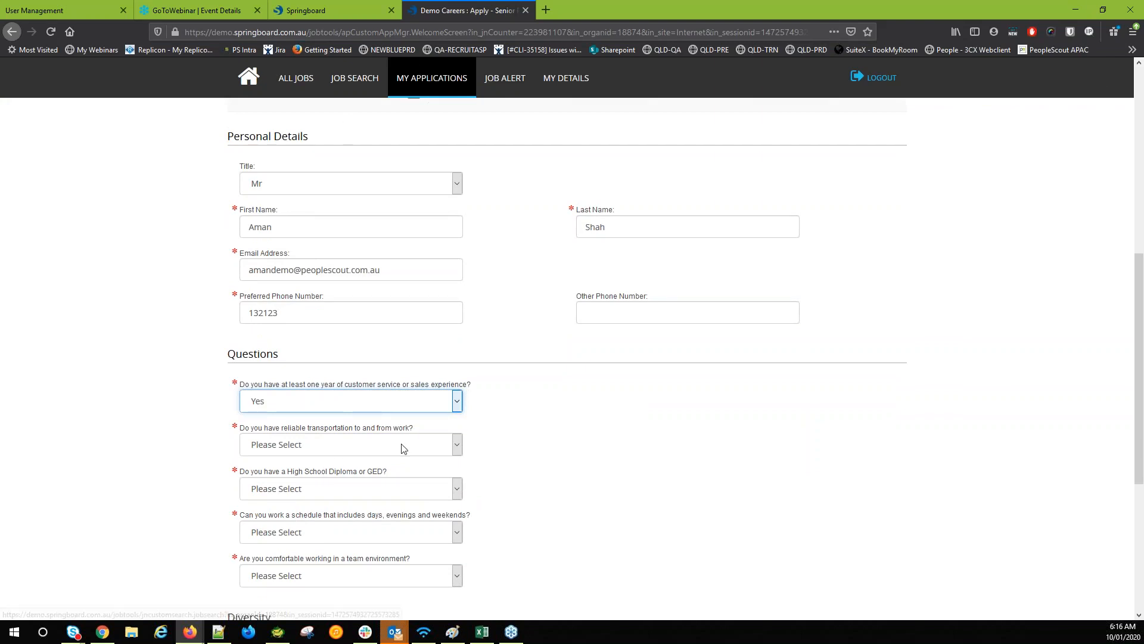
Answer Yes to the transportation, diploma, work schedule and team environment questions
{"action": "scroll", "coordinate": [498, 444], "scroll_direction": "down", "scroll_amount": 3}
{"action": "left_click", "coordinate": [316, 268]}
{"action": "left_click", "coordinate": [319, 295]}
{"action": "left_click", "coordinate": [316, 315]}
{"action": "left_click", "coordinate": [316, 337]}
{"action": "left_click", "coordinate": [316, 351]}
{"action": "left_click", "coordinate": [308, 383]}
{"action": "left_click", "coordinate": [308, 393]}
{"action": "left_click", "coordinate": [297, 427]}
Set gender to Male and race to Prefer not to respond, and confirm the declaration
{"action": "scroll", "coordinate": [375, 384], "scroll_direction": "down", "scroll_amount": 2}
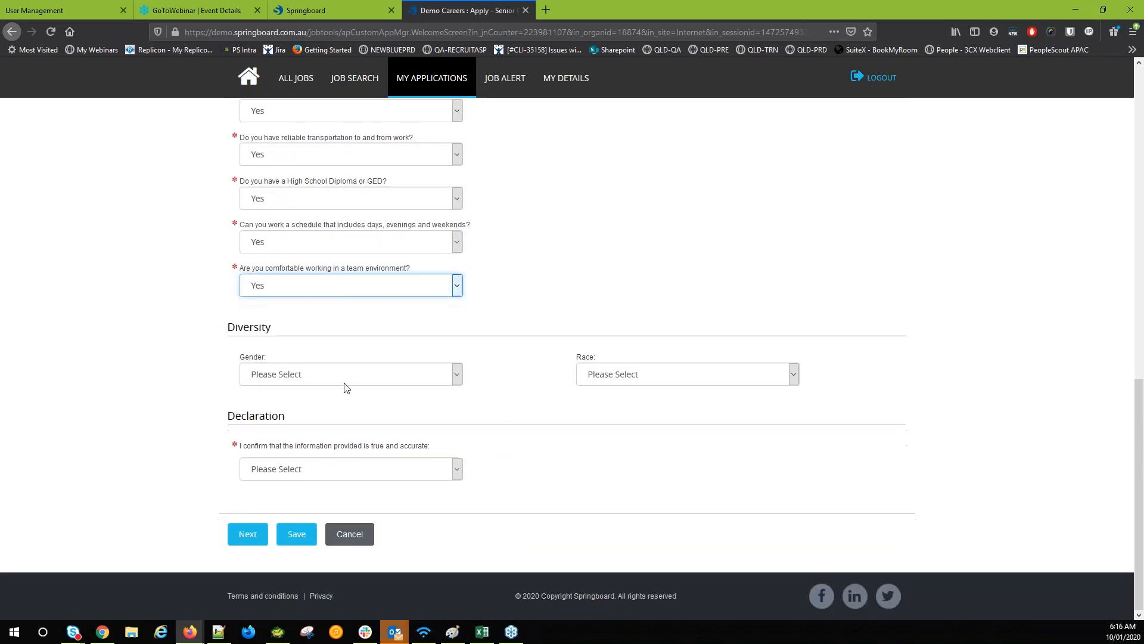
{"action": "left_click", "coordinate": [345, 374]}
{"action": "left_click", "coordinate": [348, 408]}
{"action": "left_click", "coordinate": [602, 374]}
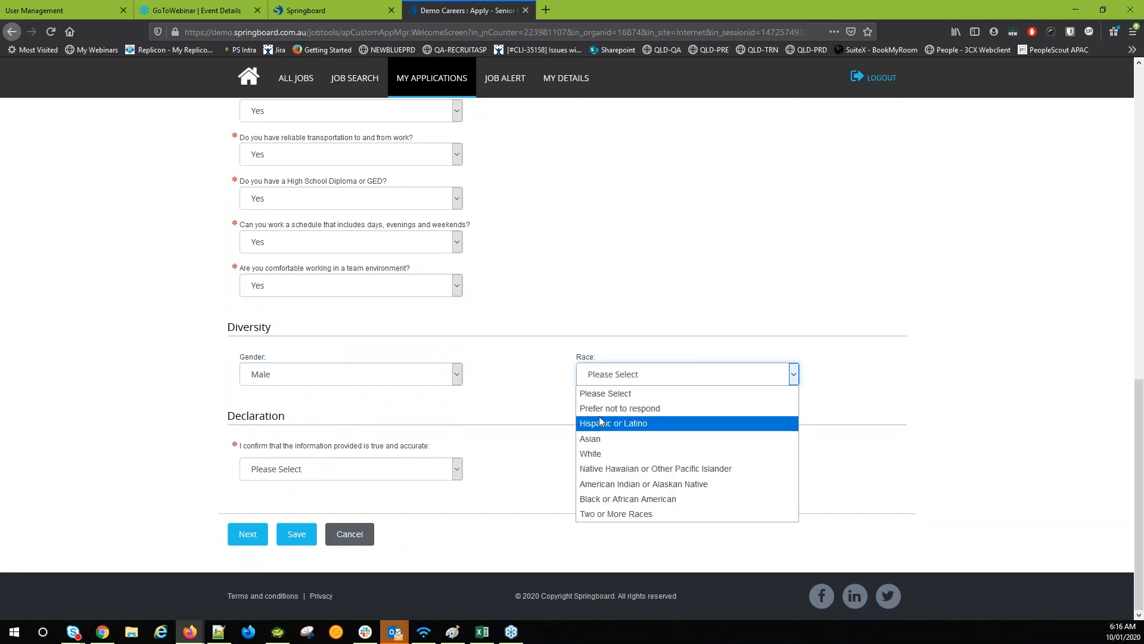
{"action": "left_click", "coordinate": [600, 409]}
{"action": "left_click", "coordinate": [286, 469]}
{"action": "left_click", "coordinate": [275, 505]}
{"action": "left_click", "coordinate": [209, 510]}
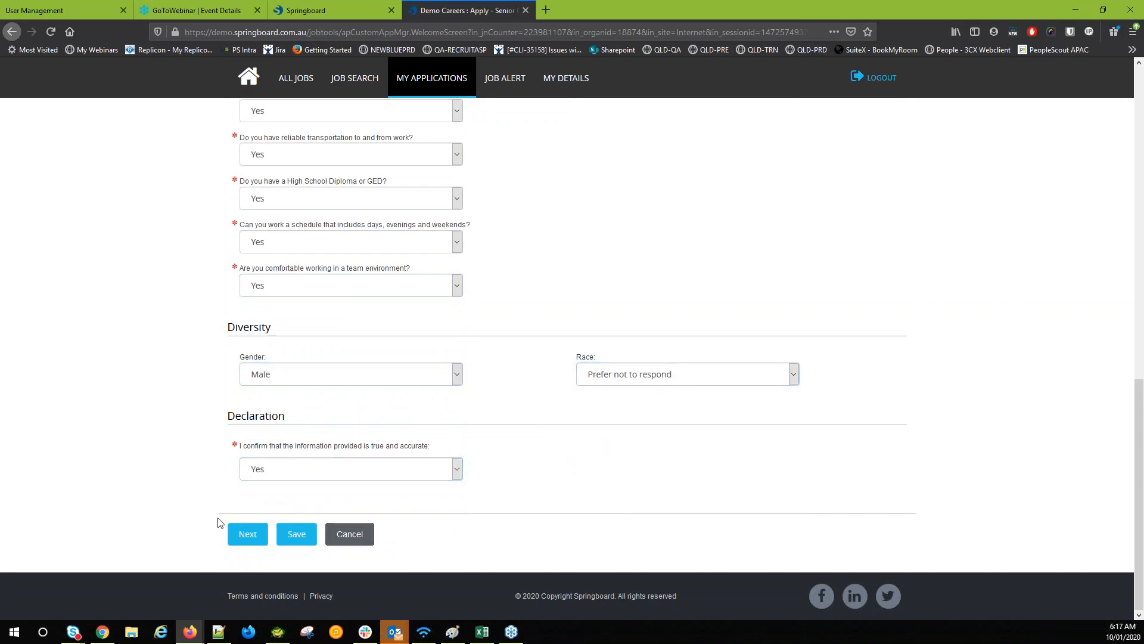
{"action": "left_click", "coordinate": [247, 534]}
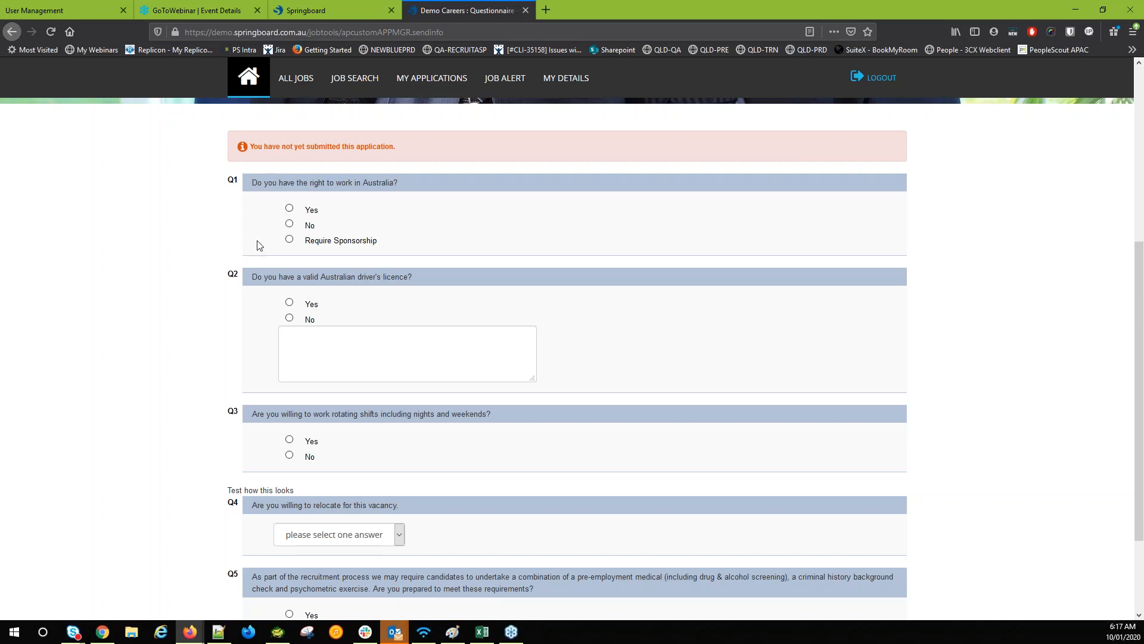
Answer Yes to work rights, licence, rotating shifts and checks, No to relocating, then submit
{"action": "left_click", "coordinate": [289, 208]}
{"action": "left_click", "coordinate": [289, 302]}
{"action": "scroll", "coordinate": [268, 334], "scroll_direction": "down", "scroll_amount": 2}
{"action": "left_click", "coordinate": [290, 318]}
{"action": "left_click", "coordinate": [307, 414]}
{"action": "left_click", "coordinate": [314, 458]}
{"action": "left_click", "coordinate": [290, 493]}
{"action": "left_click", "coordinate": [613, 549]}
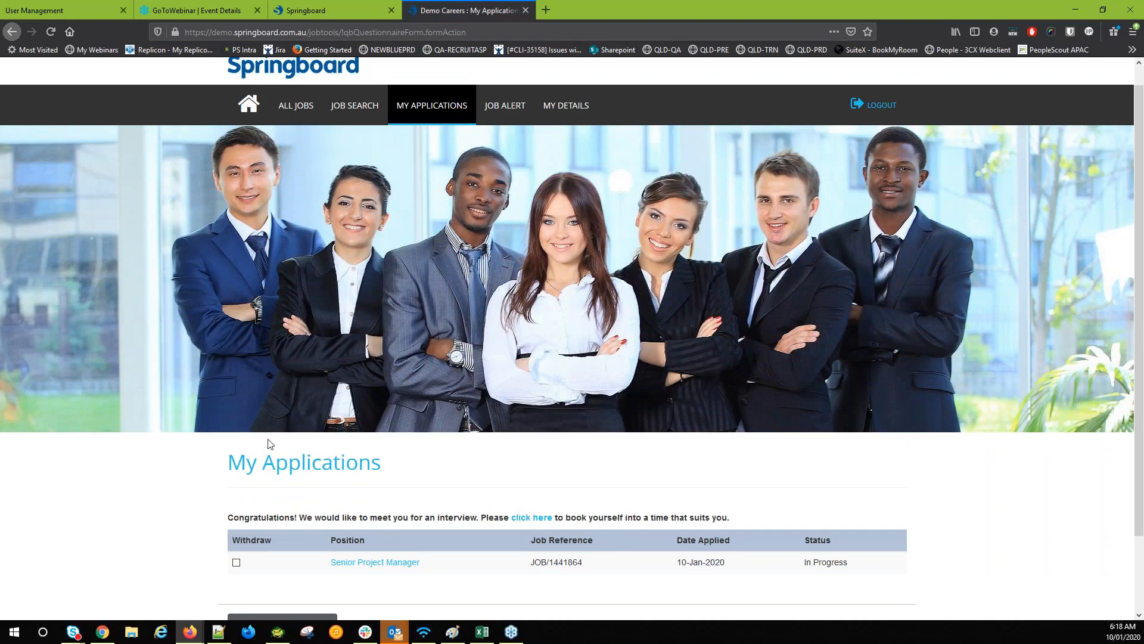
Return to the Springboard recruiter dashboard and open job JOB/1441864
{"action": "left_click", "coordinate": [352, 13]}
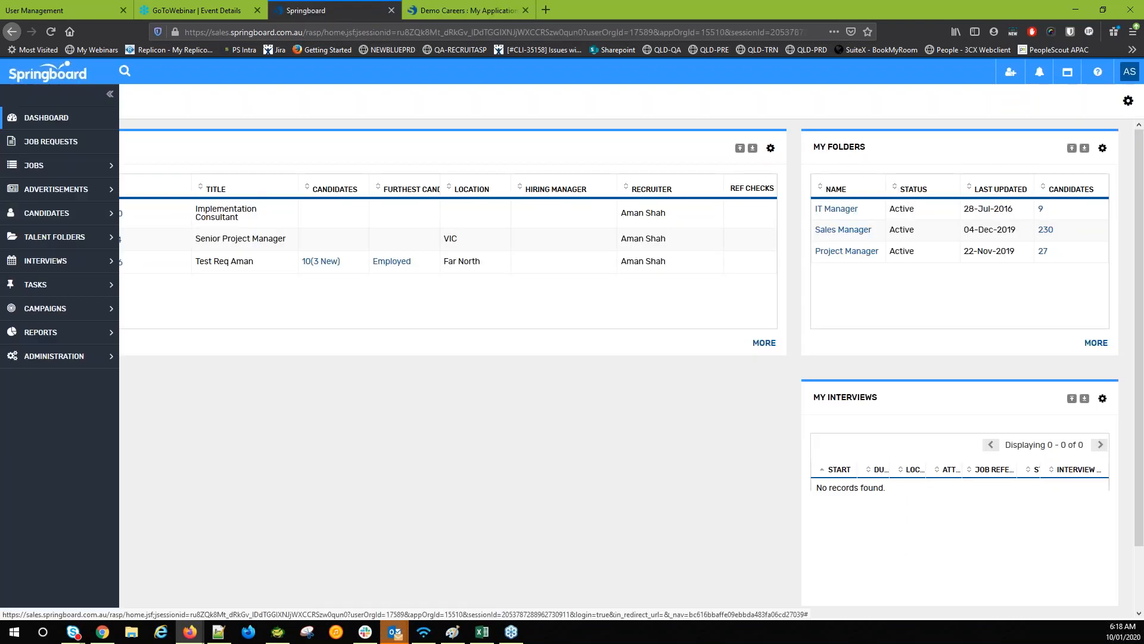
{"action": "left_click", "coordinate": [11, 117]}
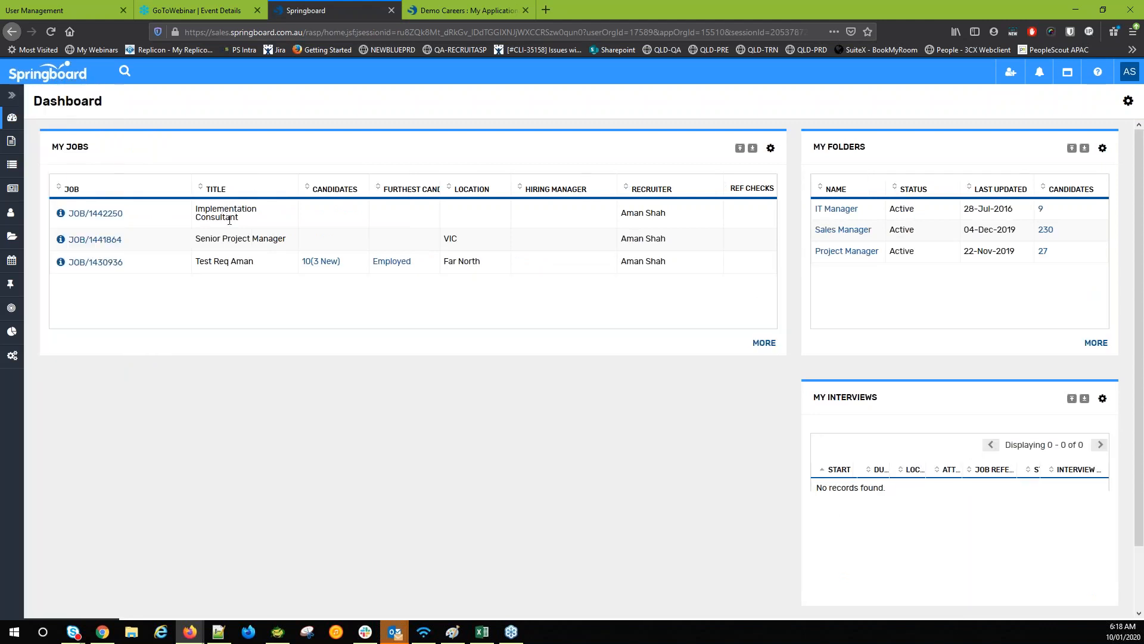
{"action": "left_click", "coordinate": [119, 241]}
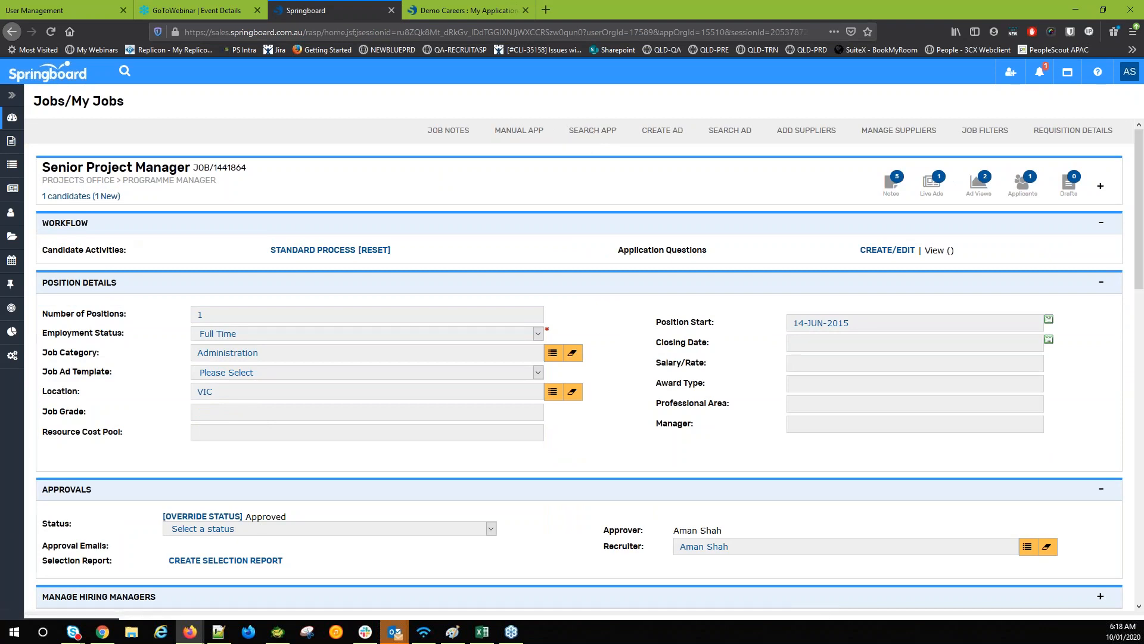
Load the current candidate results for JOB/1441864 via SEARCH APP
{"action": "left_click", "coordinate": [614, 133]}
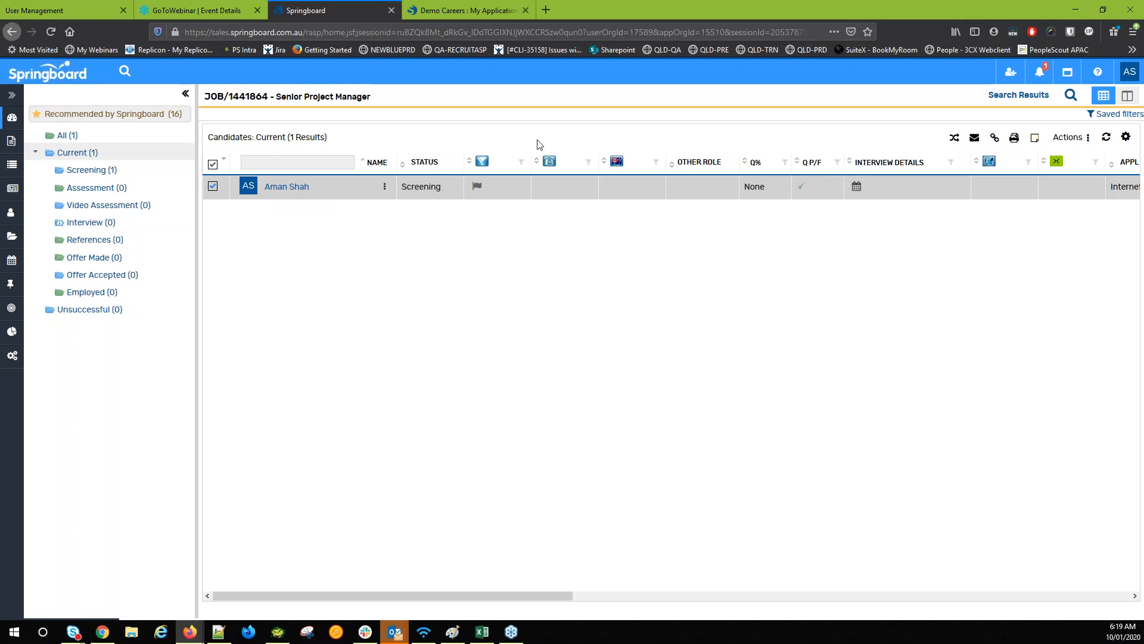
Browse the column settings, then drag Interview Details to sit right after Name
{"action": "left_click", "coordinate": [1127, 138]}
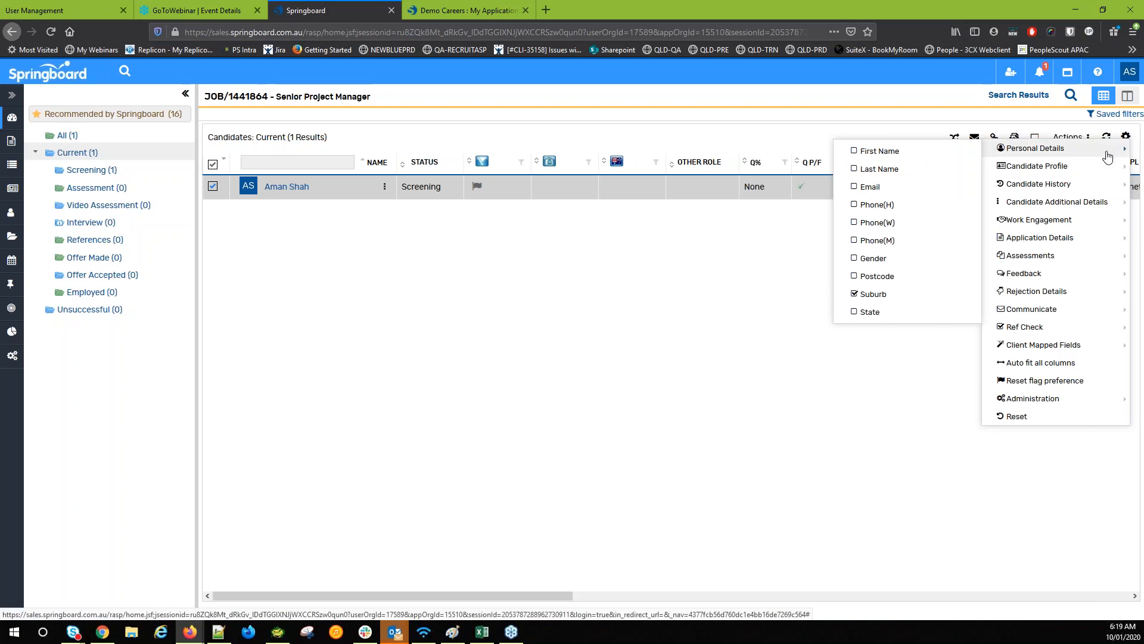
{"action": "mouse_move", "coordinate": [1086, 205]}
{"action": "mouse_move", "coordinate": [1027, 339]}
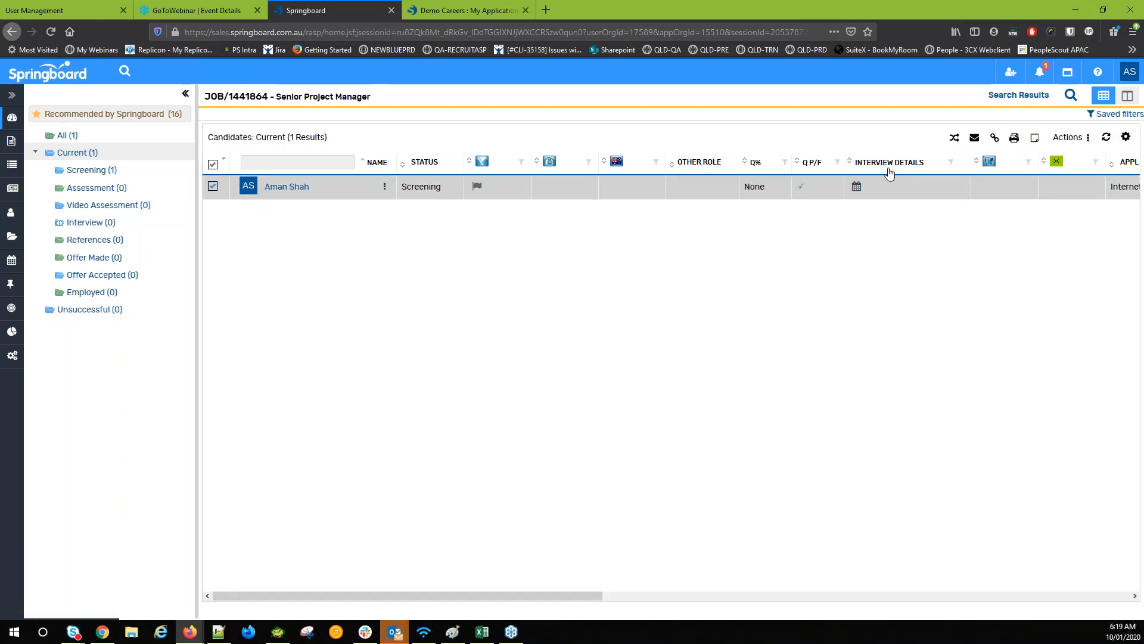
{"action": "left_click_drag", "start_coordinate": [424, 162], "coordinate": [418, 169]}
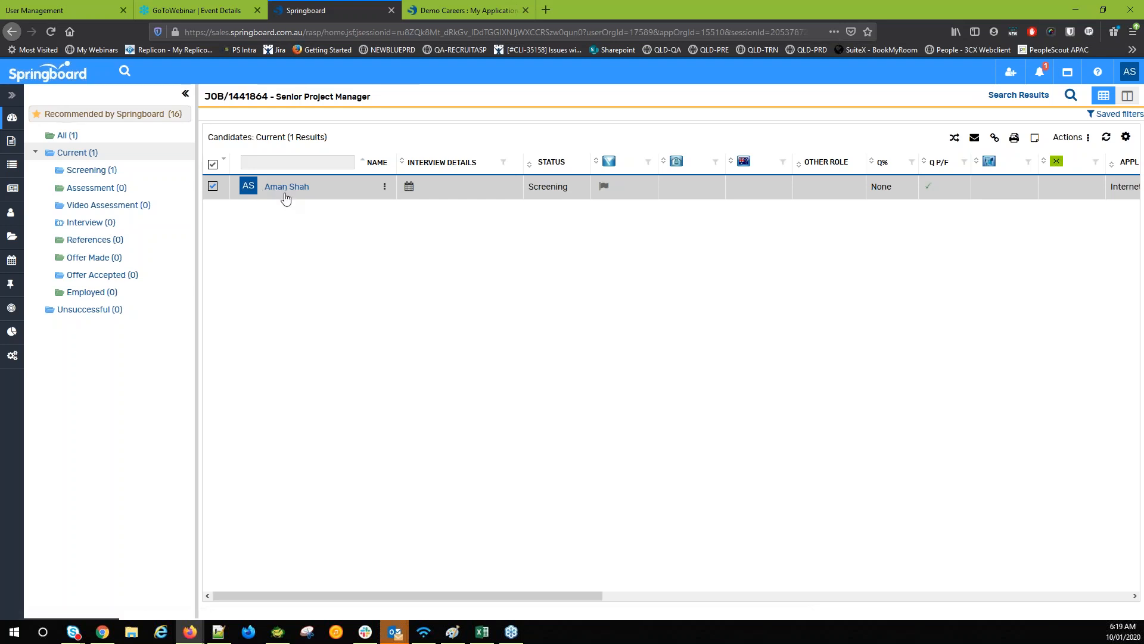
Open the applicant's detail panel and review their Profile tab
{"action": "left_click", "coordinate": [287, 188]}
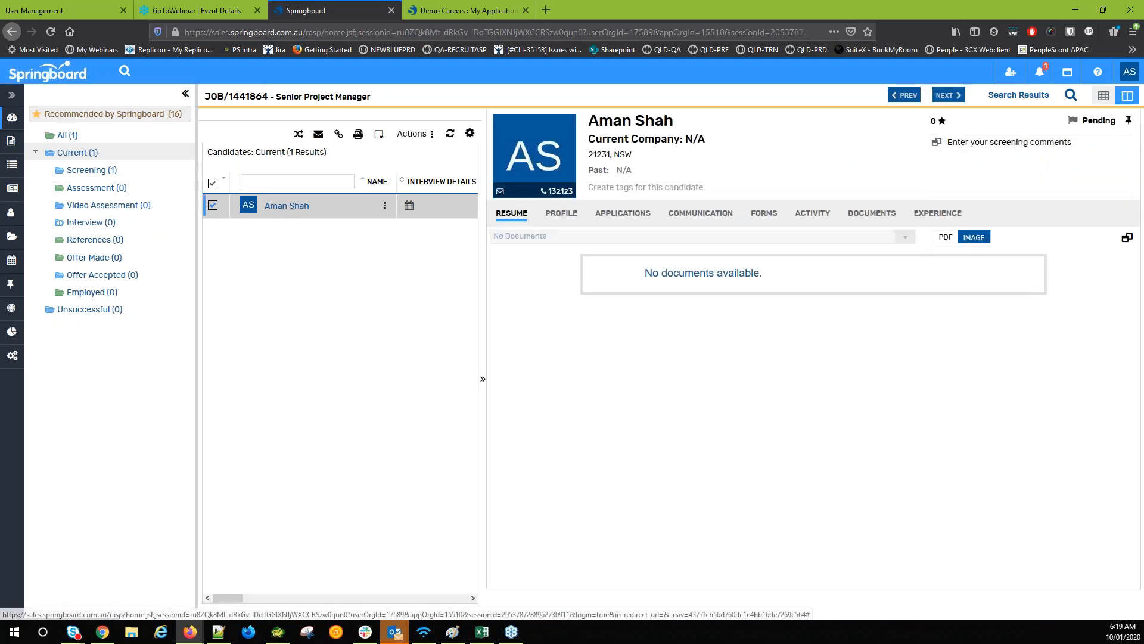
{"action": "left_click", "coordinate": [1112, 101]}
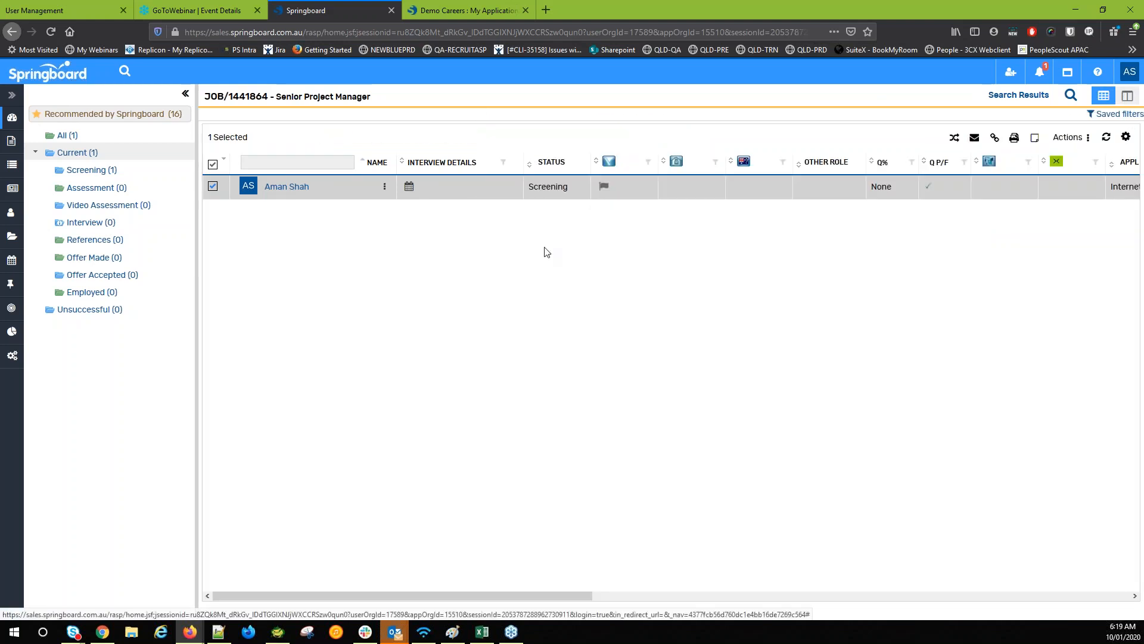
{"action": "left_click", "coordinate": [298, 186]}
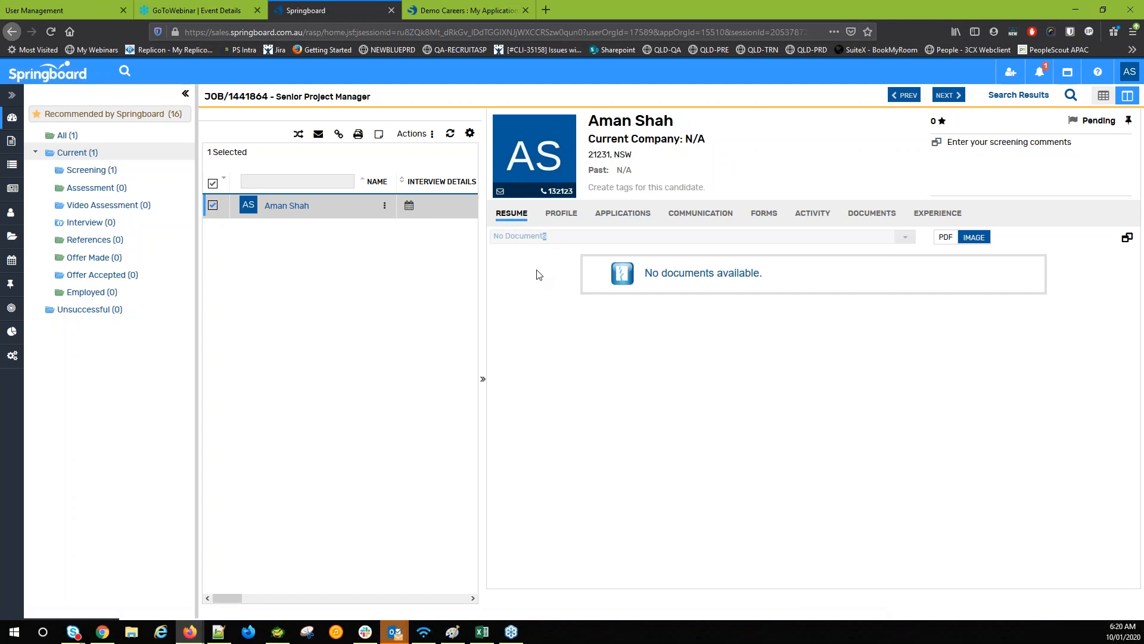
{"action": "left_click", "coordinate": [535, 243]}
{"action": "left_click", "coordinate": [560, 214]}
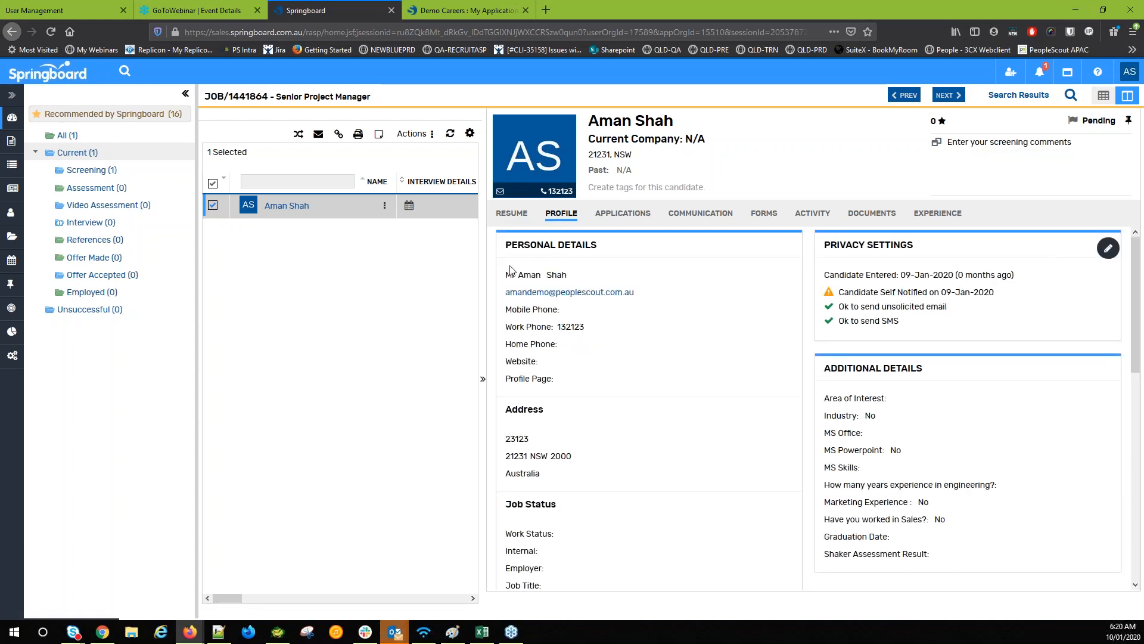
{"action": "left_click_drag", "start_coordinate": [522, 270], "coordinate": [575, 285]}
{"action": "left_click", "coordinate": [605, 310]}
{"action": "scroll", "coordinate": [563, 340], "scroll_direction": "down", "scroll_amount": 3}
{"action": "scroll", "coordinate": [564, 348], "scroll_direction": "up", "scroll_amount": 3}
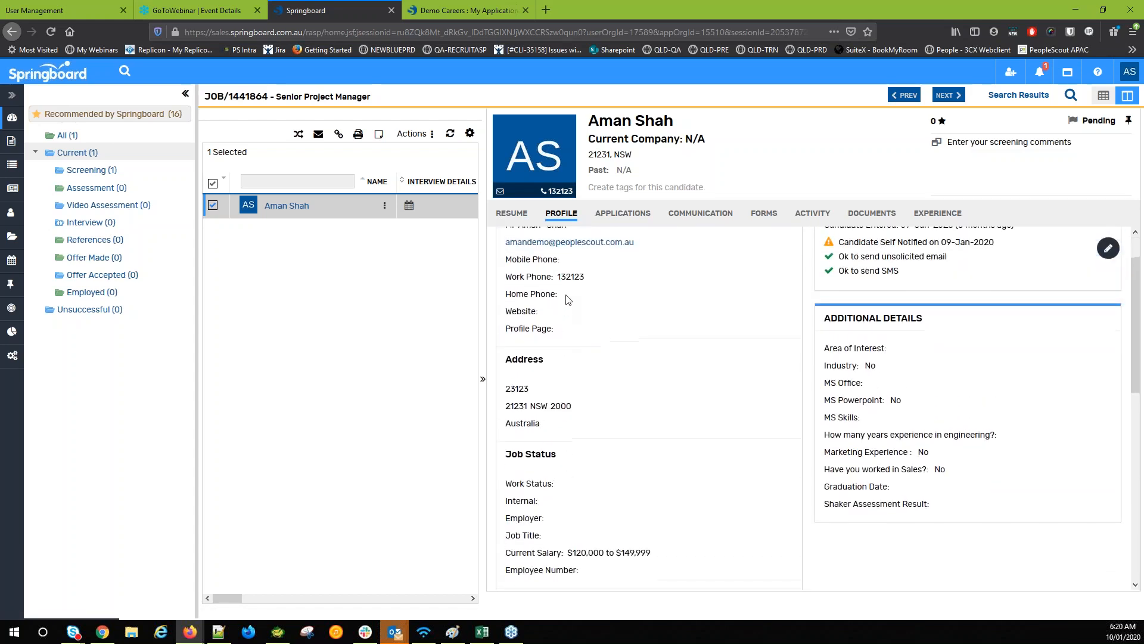
{"action": "scroll", "coordinate": [572, 375], "scroll_direction": "down", "scroll_amount": 3}
{"action": "scroll", "coordinate": [528, 459], "scroll_direction": "down", "scroll_amount": 3}
{"action": "left_click_drag", "start_coordinate": [522, 368], "coordinate": [543, 403]}
{"action": "scroll", "coordinate": [547, 404], "scroll_direction": "up", "scroll_amount": 6}
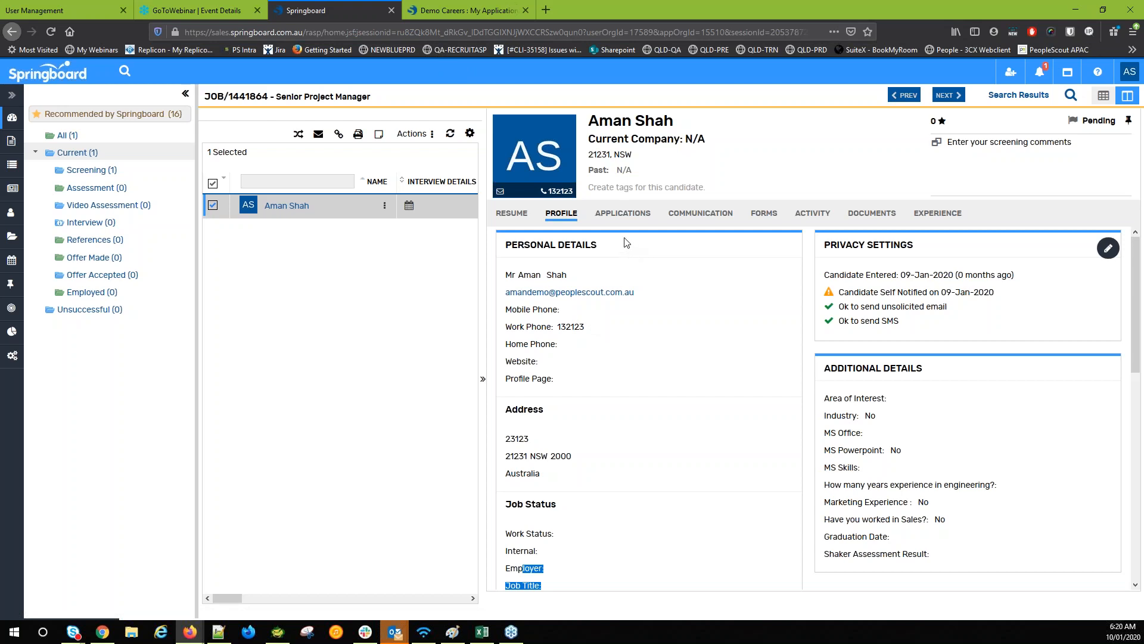
Review the submitted application form and its Assessment 1 answers
{"action": "left_click", "coordinate": [627, 217]}
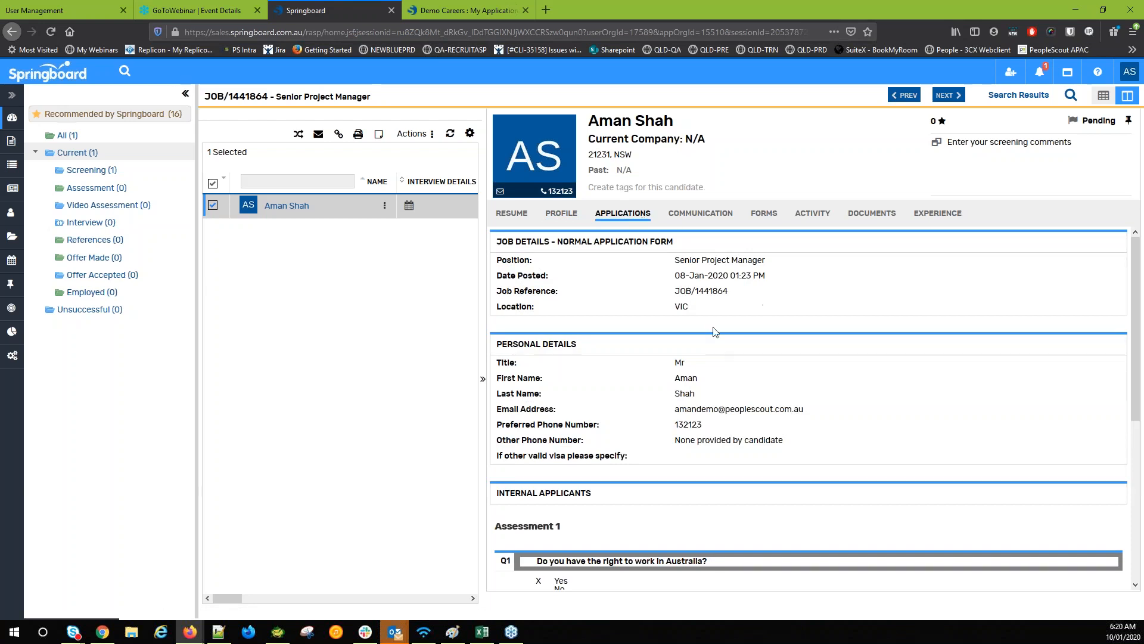
{"action": "scroll", "coordinate": [712, 326], "scroll_direction": "down", "scroll_amount": 3}
{"action": "left_click_drag", "start_coordinate": [504, 394], "coordinate": [540, 395]}
{"action": "left_click", "coordinate": [540, 395]}
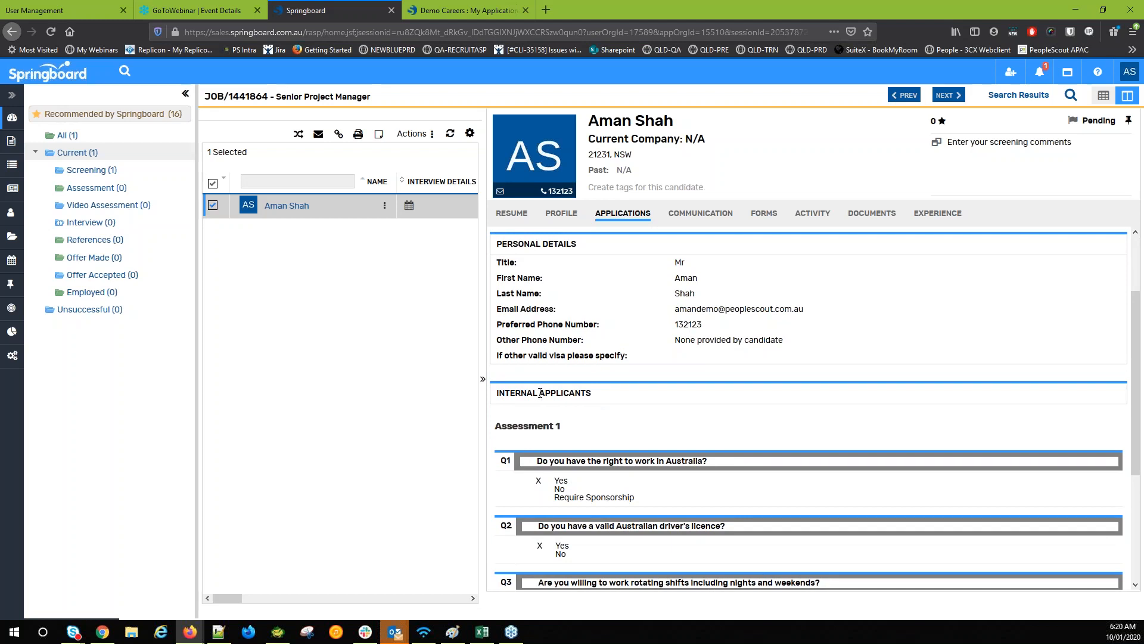
{"action": "scroll", "coordinate": [540, 393], "scroll_direction": "down", "scroll_amount": 3}
{"action": "mouse_move", "coordinate": [553, 378]}
{"action": "left_mouse_down"}
{"action": "mouse_move", "coordinate": [563, 395]}
{"action": "mouse_move", "coordinate": [585, 391]}
{"action": "mouse_move", "coordinate": [564, 380]}
{"action": "left_mouse_up"}
{"action": "left_click", "coordinate": [569, 384]}
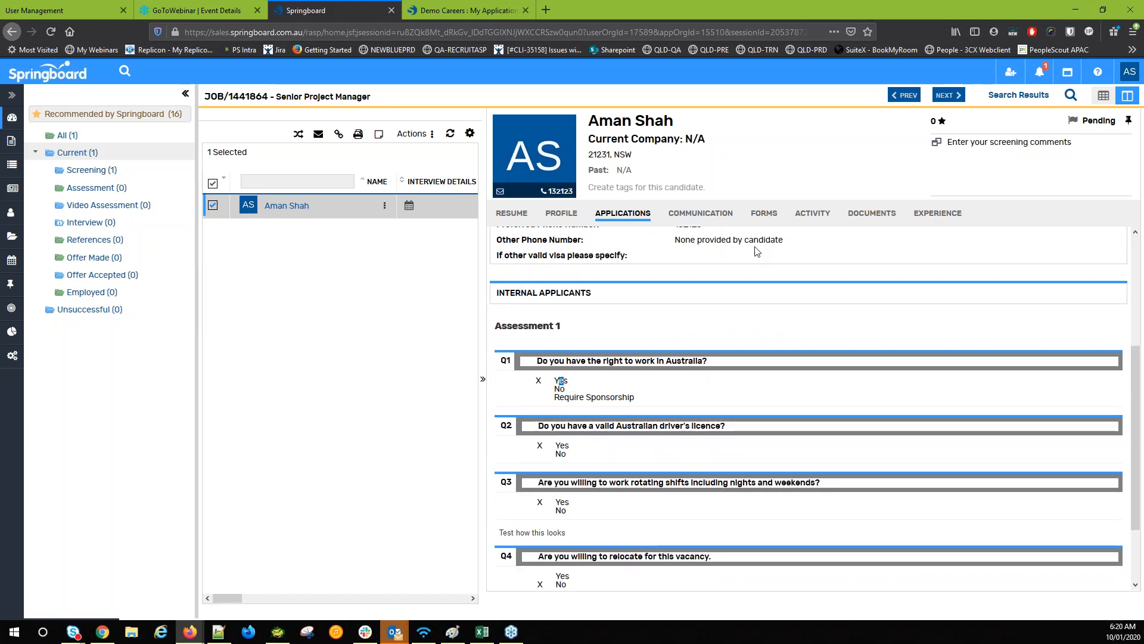
Review the applicant's Communication, Forms and Activity tabs
{"action": "left_click", "coordinate": [688, 218]}
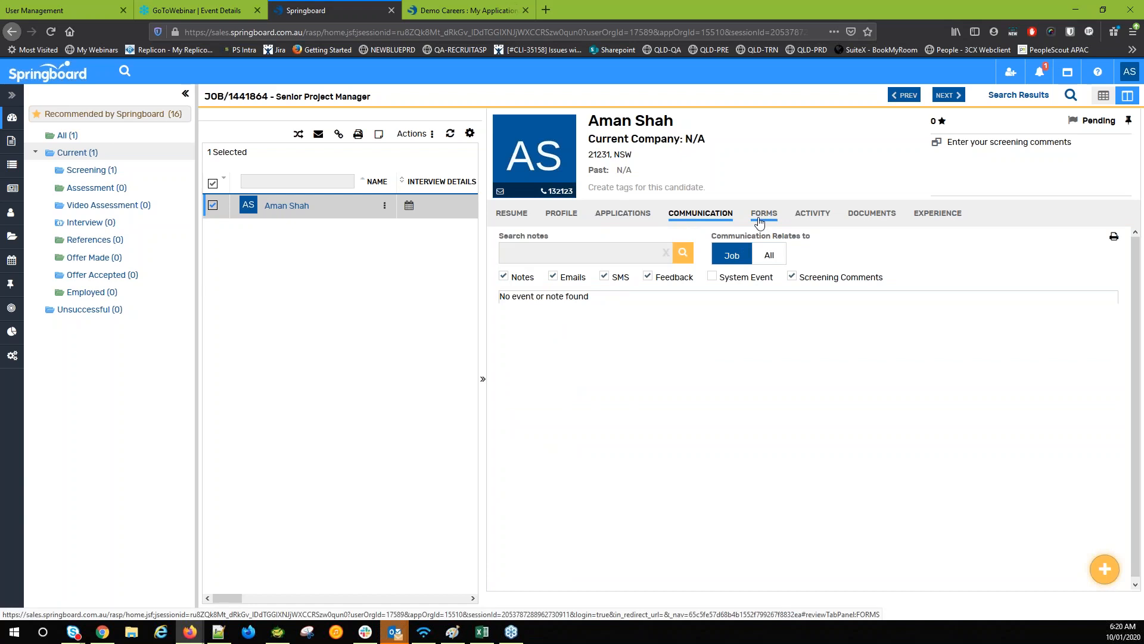
{"action": "left_click", "coordinate": [759, 220]}
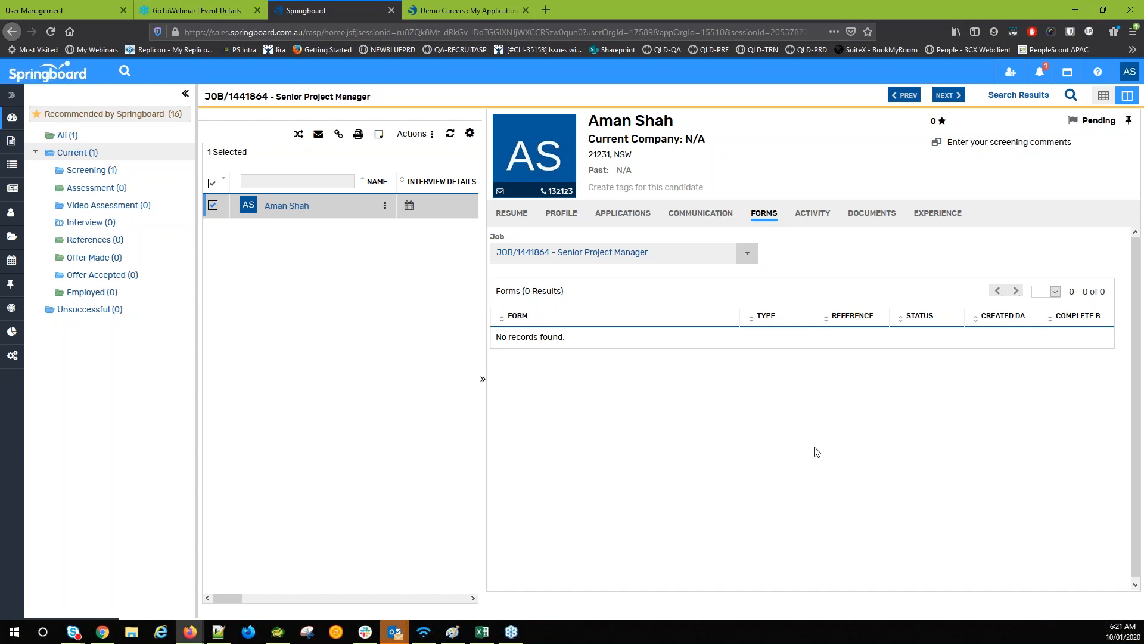
{"action": "left_click", "coordinate": [814, 215]}
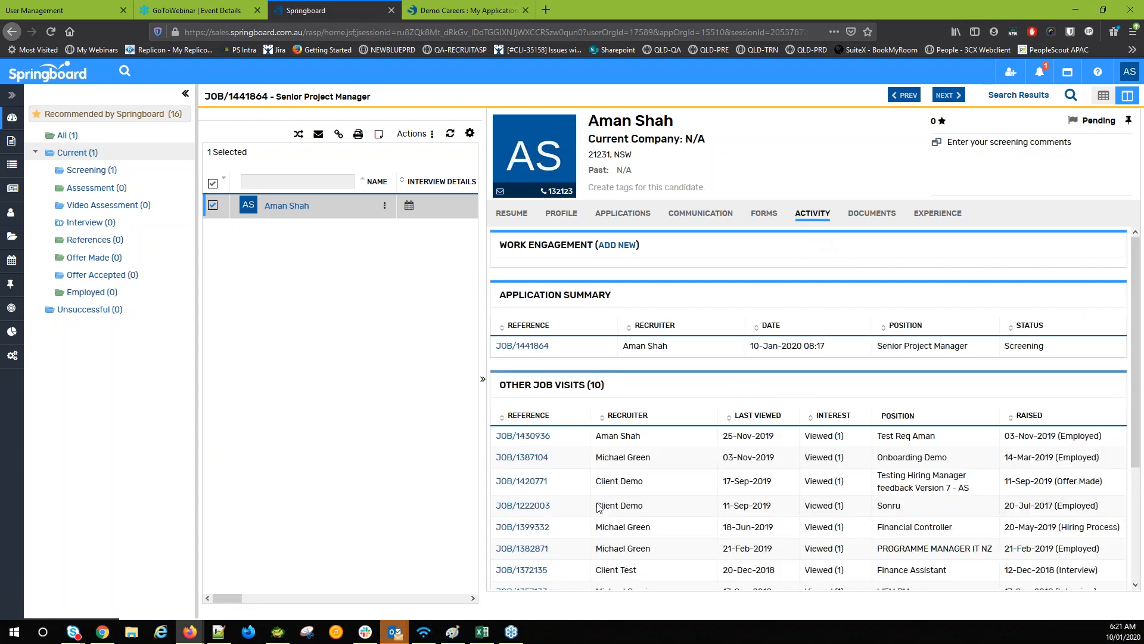
{"action": "scroll", "coordinate": [615, 482], "scroll_direction": "down", "scroll_amount": 3}
{"action": "scroll", "coordinate": [615, 483], "scroll_direction": "up", "scroll_amount": 3}
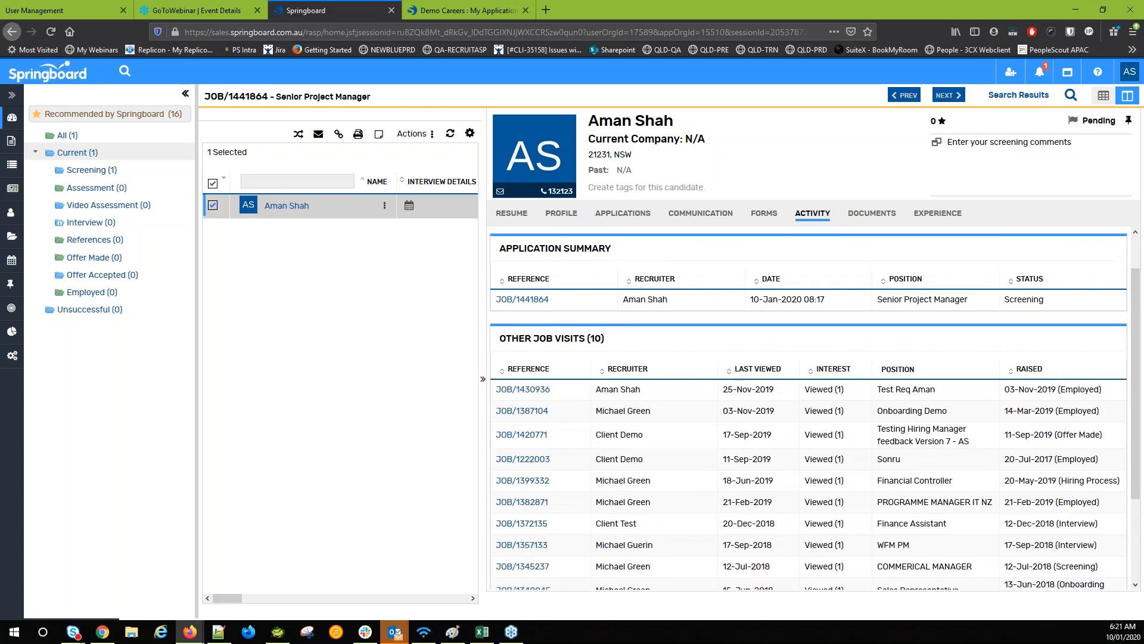
Check documents and experience, then list candidates Recommended by Springboard for the job
{"action": "left_click", "coordinate": [871, 214]}
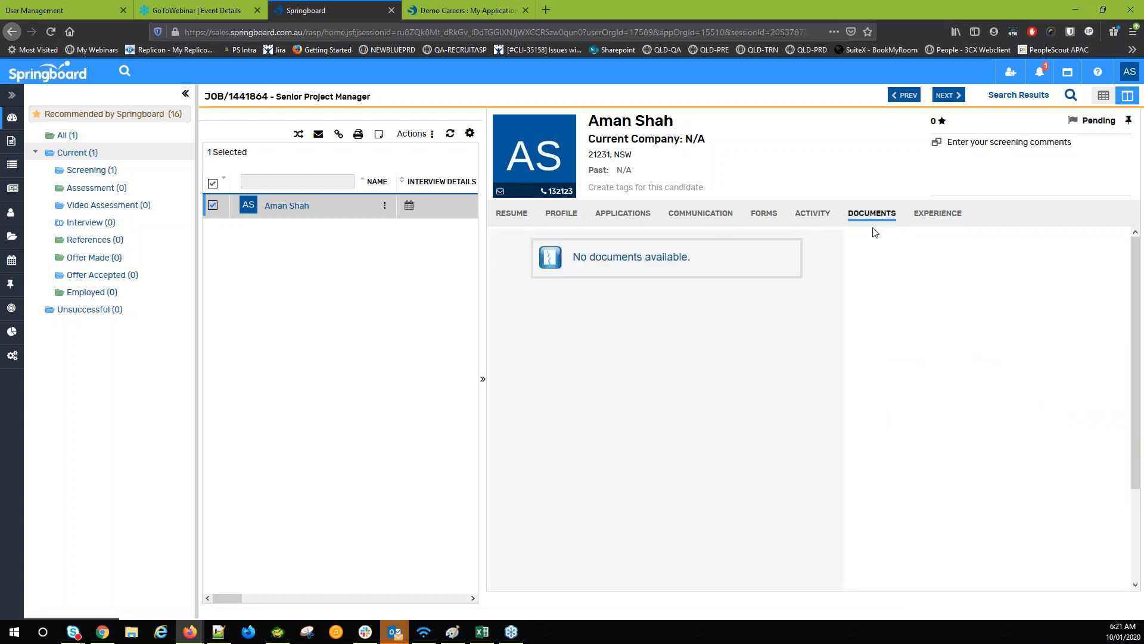
{"action": "left_click", "coordinate": [934, 215]}
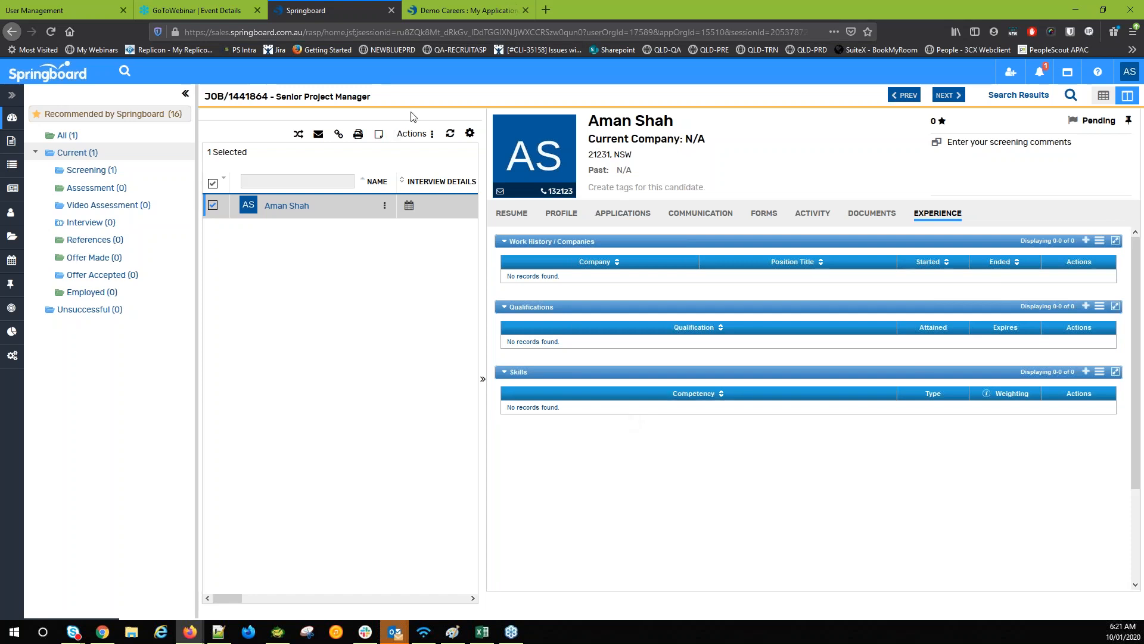
{"action": "left_click", "coordinate": [113, 120]}
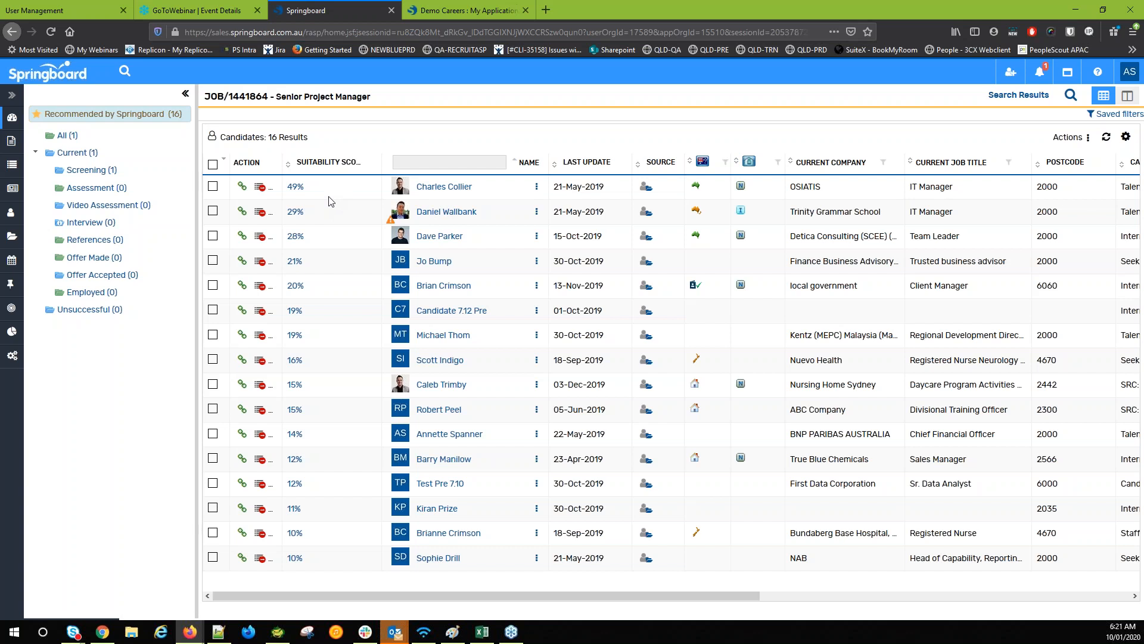
Link the 49% recommended candidate to JOB/1441864 and confirm with Yes
{"action": "left_click", "coordinate": [242, 187]}
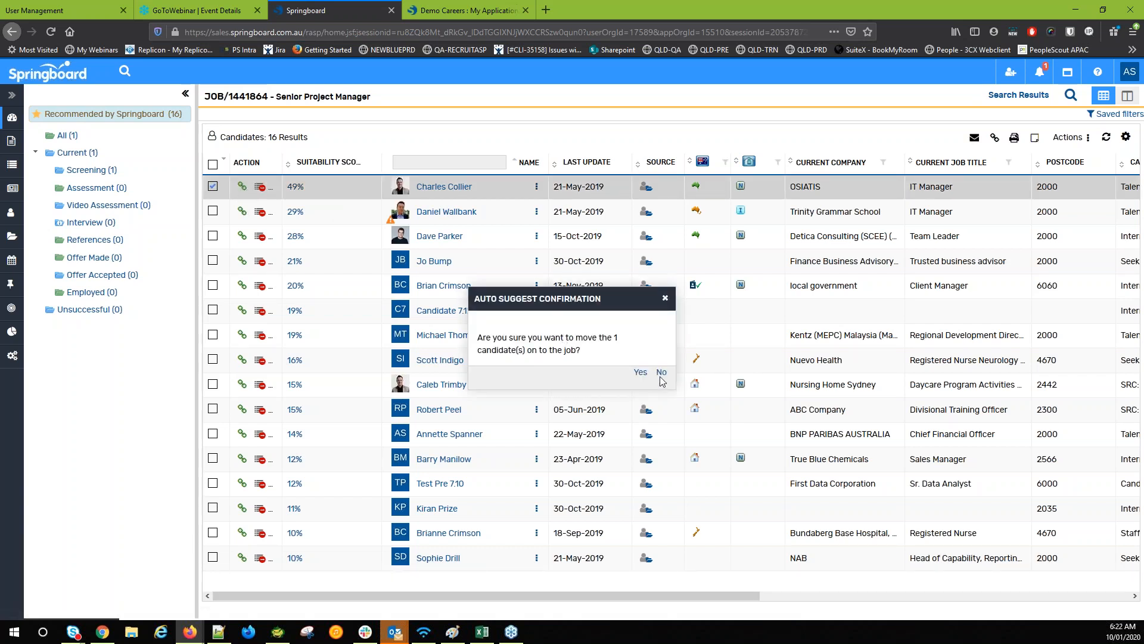
{"action": "left_click", "coordinate": [640, 374]}
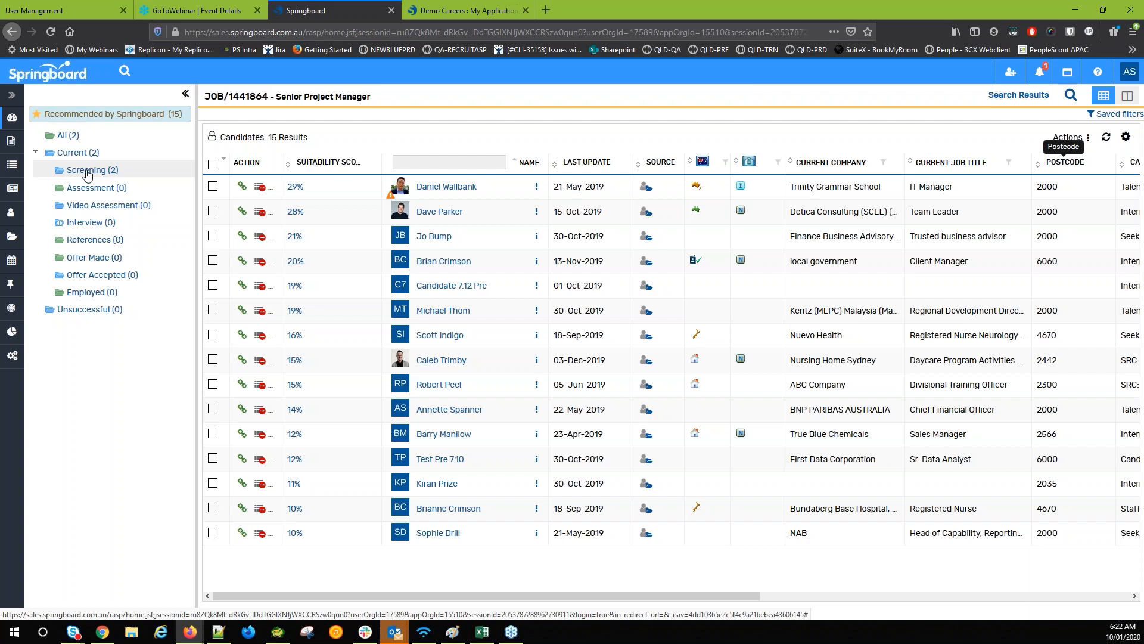
Move the first Screening candidate into the Assessment folder
{"action": "left_click", "coordinate": [85, 171]}
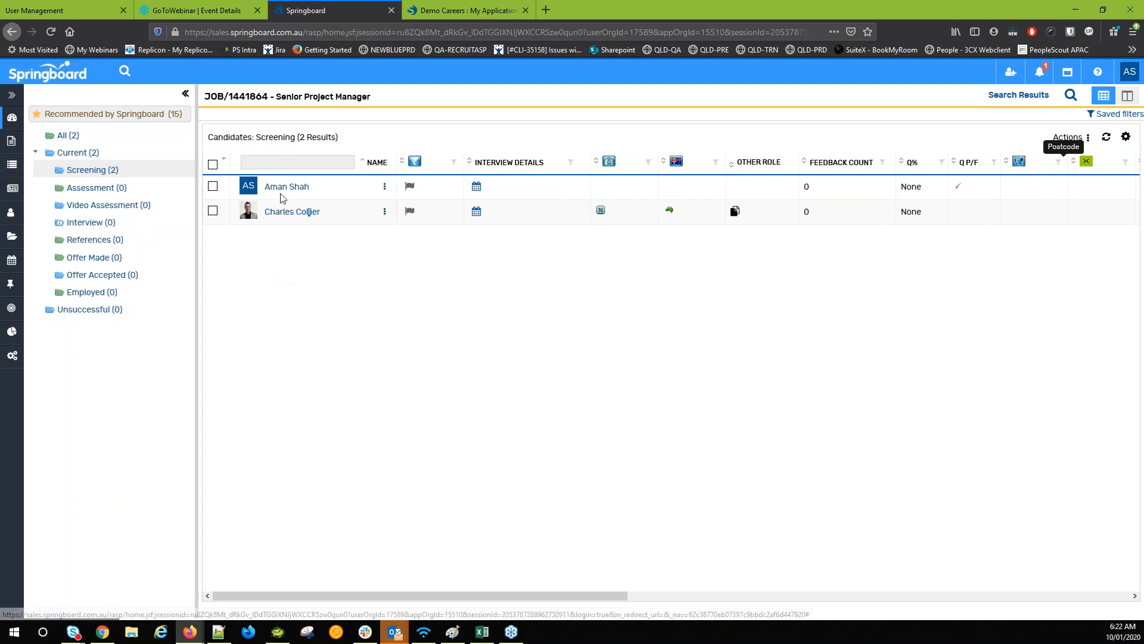
{"action": "left_click", "coordinate": [213, 186]}
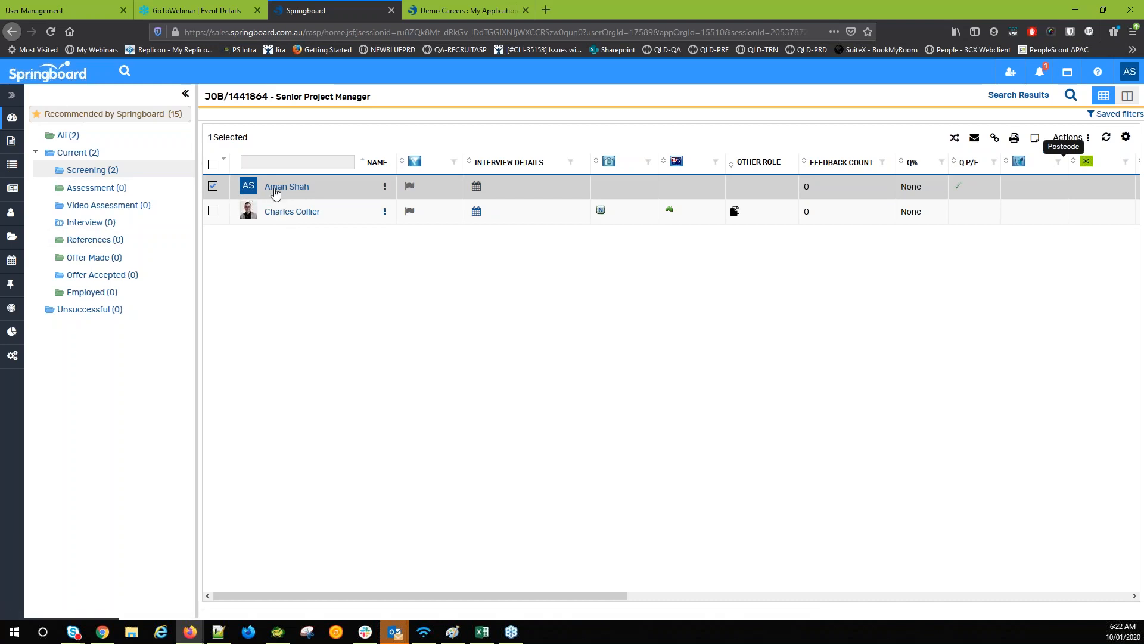
{"action": "left_click_drag", "start_coordinate": [276, 193], "coordinate": [101, 189]}
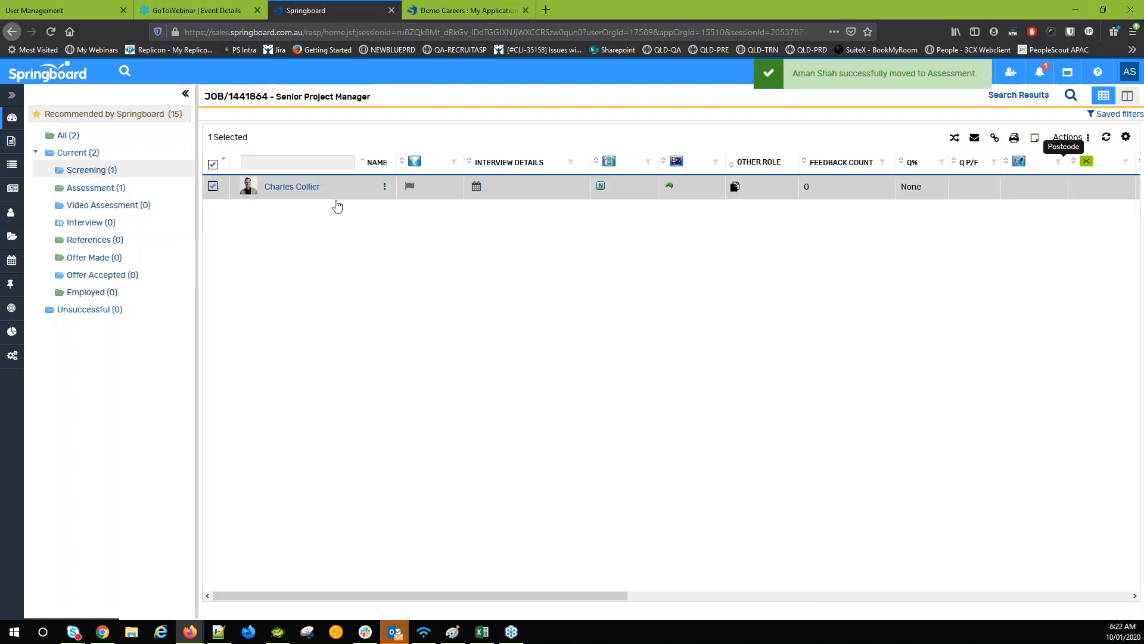
Open Change Status for the remaining Screening candidate, then back out leaving it unchanged
{"action": "right_click", "coordinate": [291, 194]}
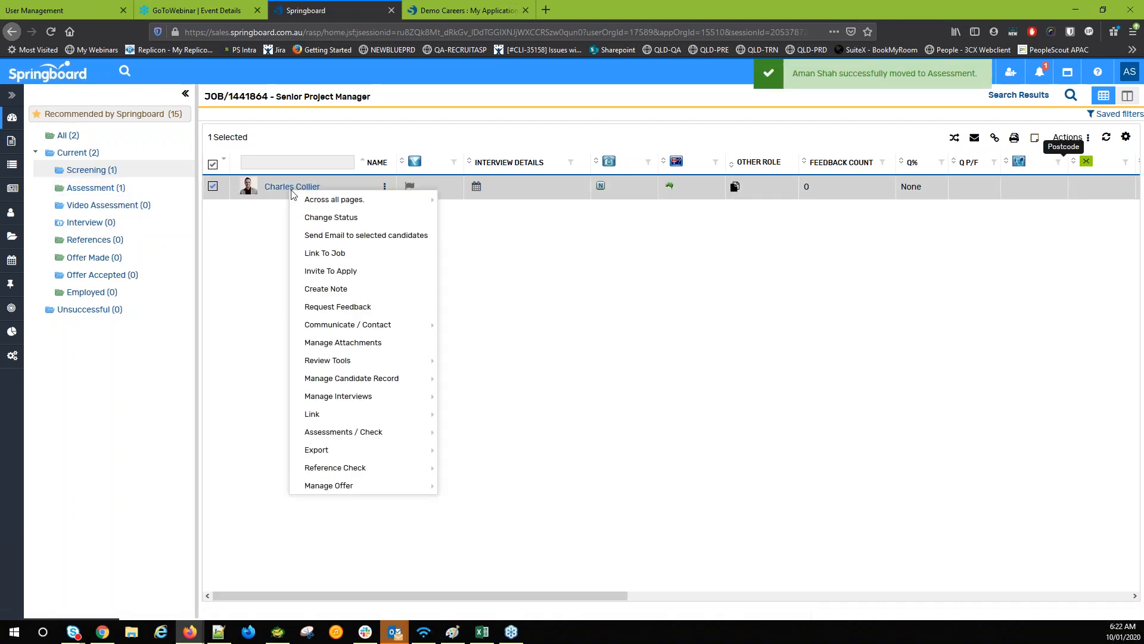
{"action": "left_click", "coordinate": [344, 224]}
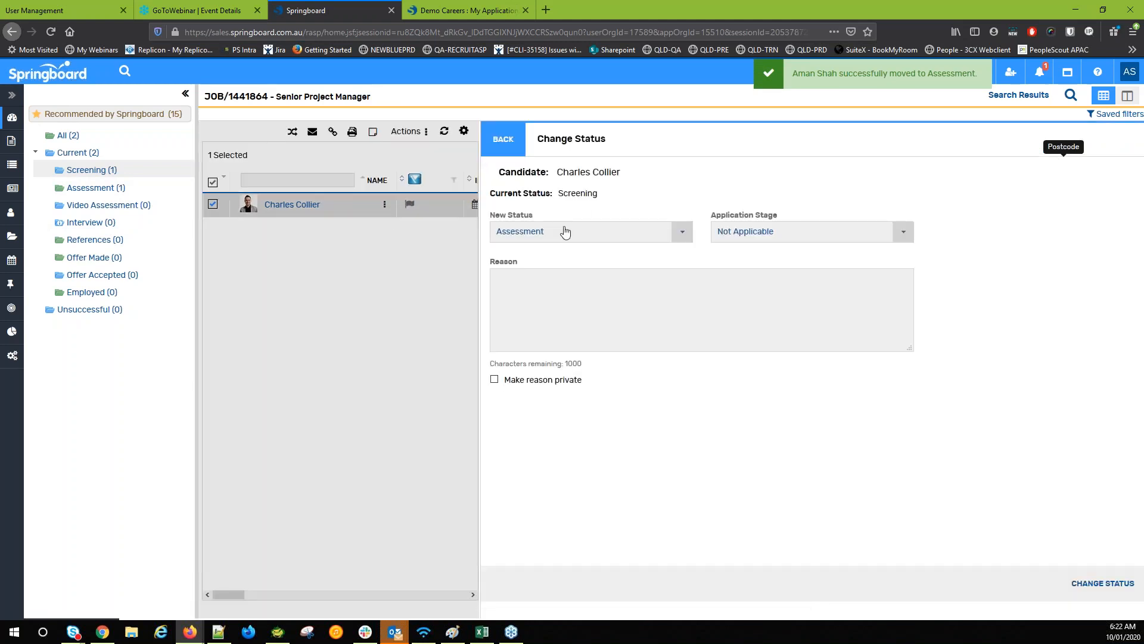
{"action": "left_click", "coordinate": [565, 232]}
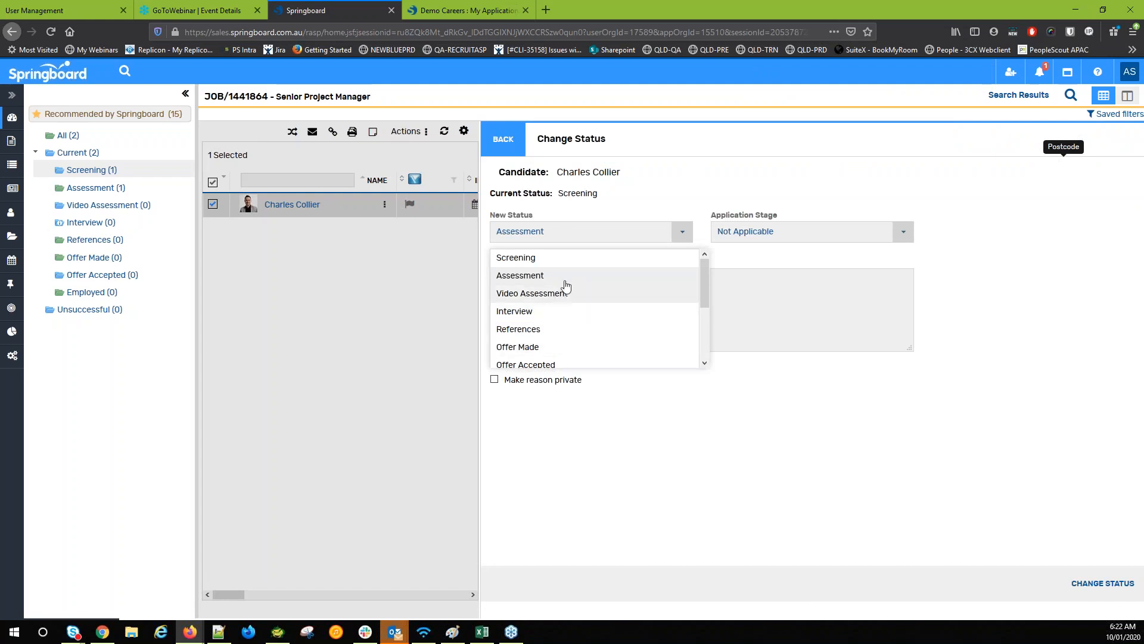
{"action": "left_click", "coordinate": [550, 192]}
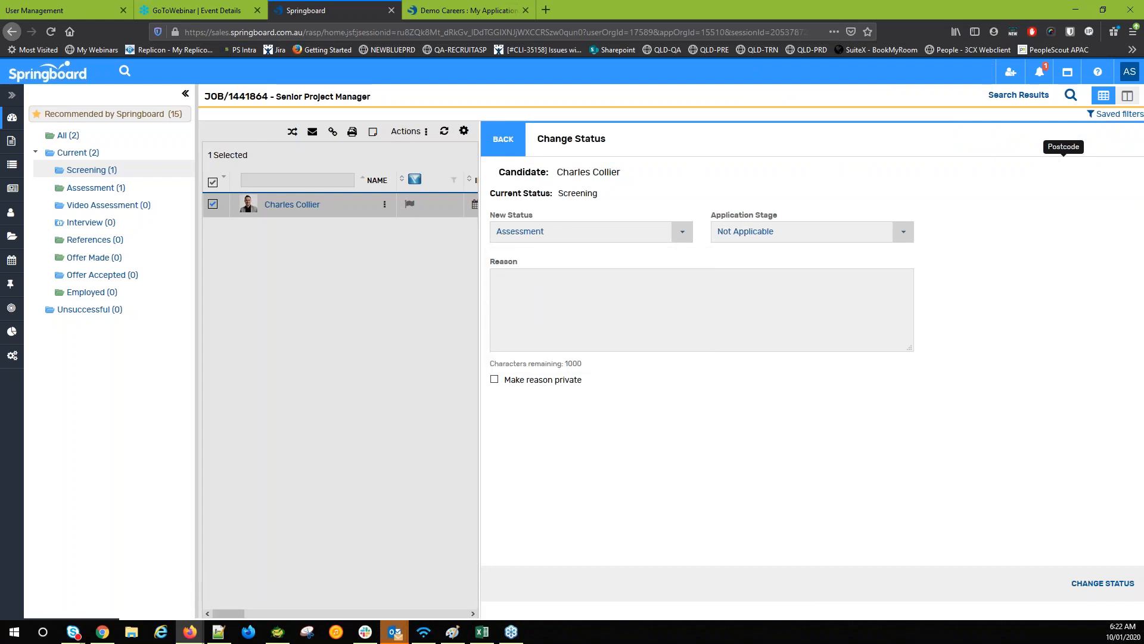
{"action": "left_click", "coordinate": [503, 143]}
{"action": "right_click", "coordinate": [282, 191]}
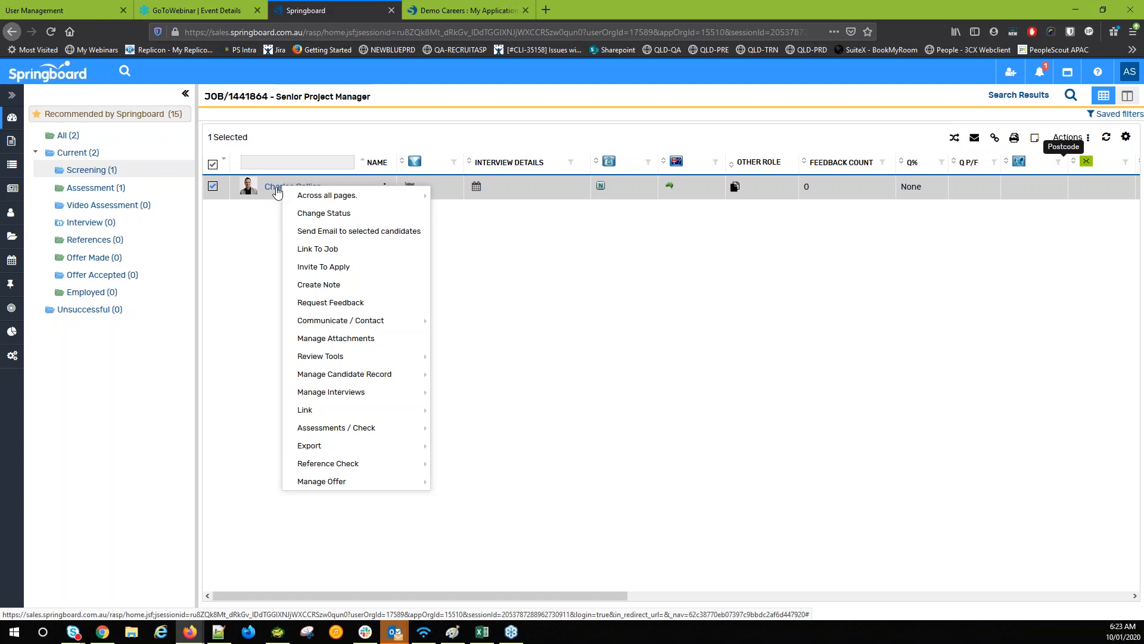
{"action": "mouse_move", "coordinate": [354, 377]}
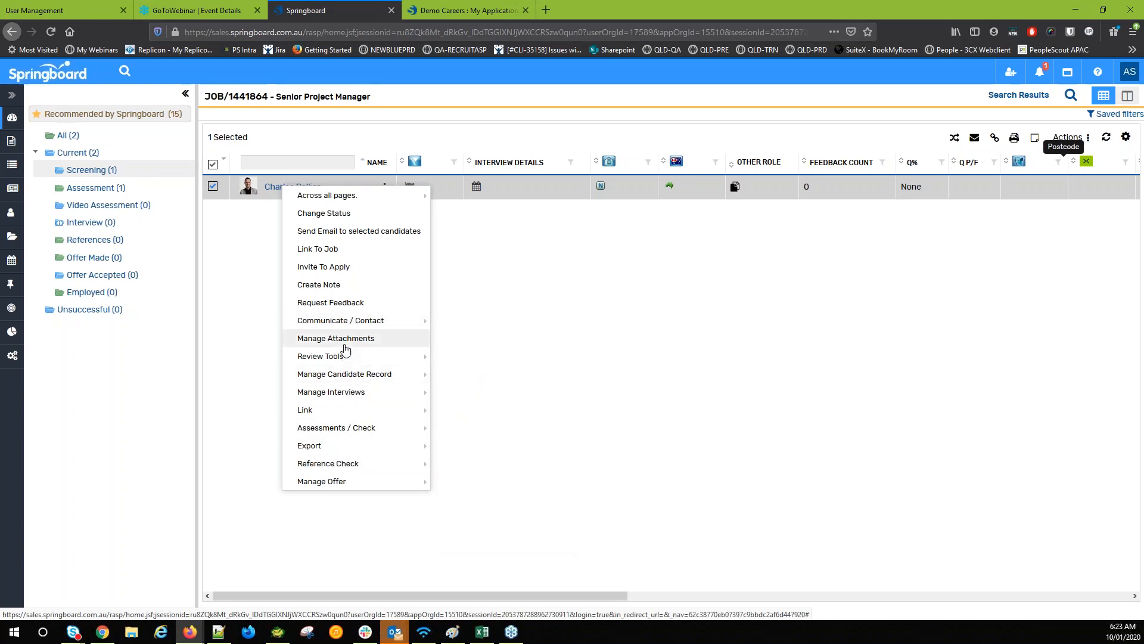
{"action": "left_click", "coordinate": [251, 258]}
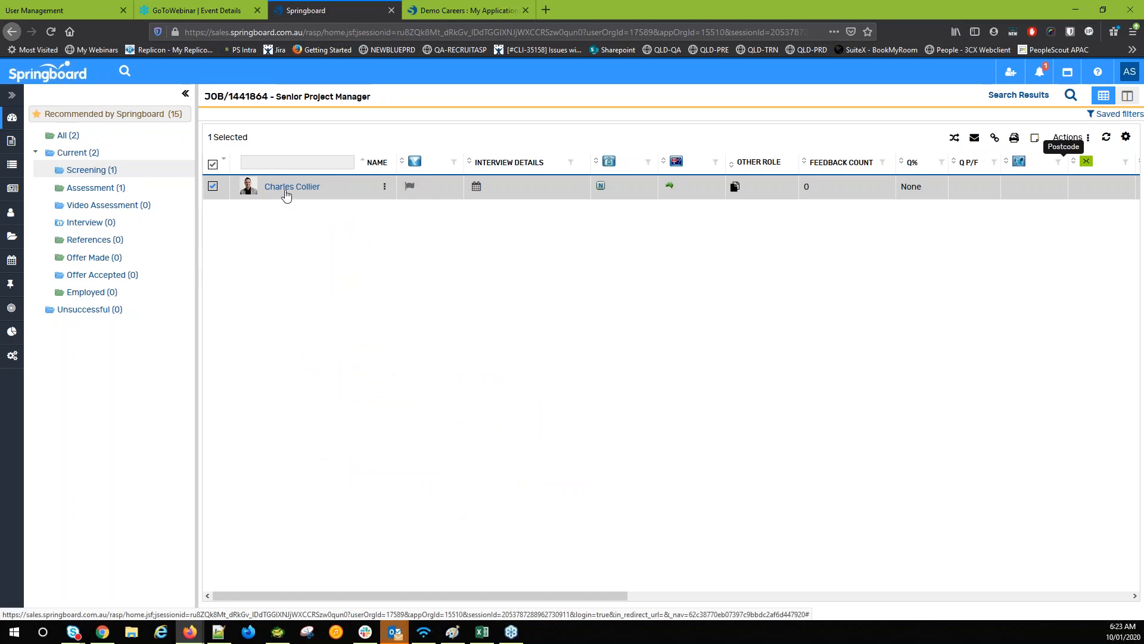
{"action": "right_click", "coordinate": [286, 195]}
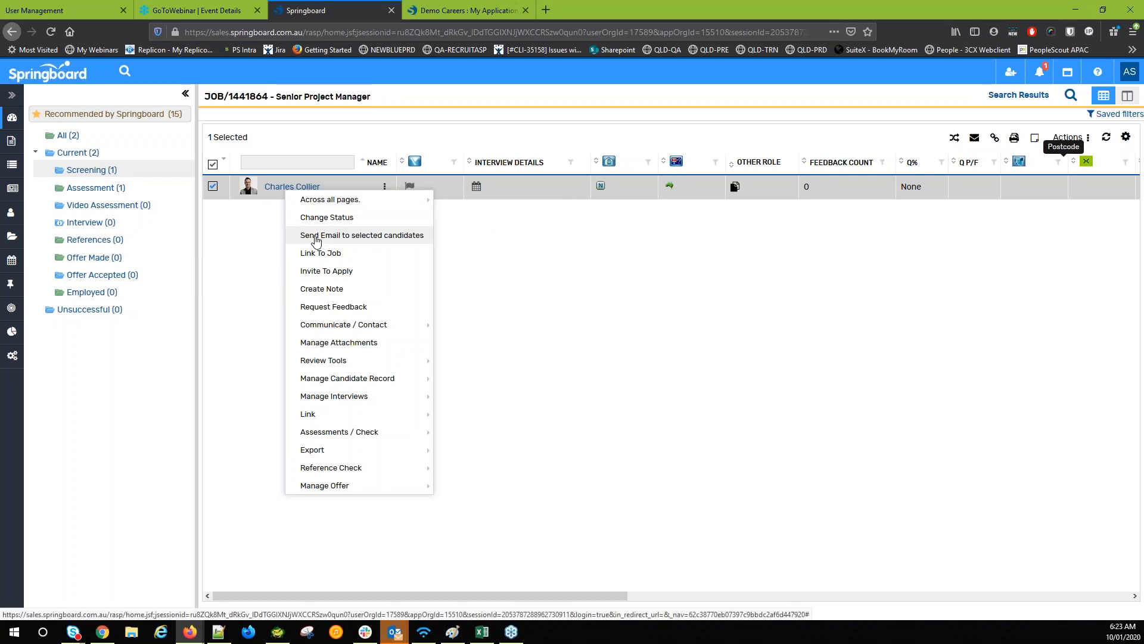
Email the Assessment candidate using the Application Update_2019 template, sent immediately
{"action": "left_click", "coordinate": [227, 223]}
{"action": "left_click", "coordinate": [122, 187]}
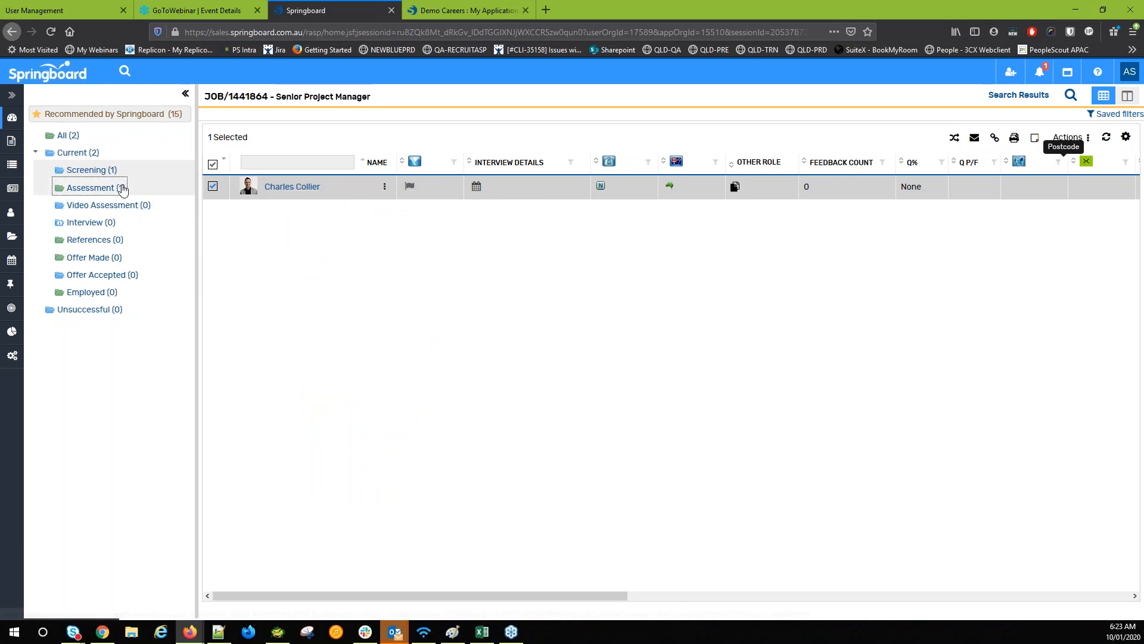
{"action": "right_click", "coordinate": [297, 197]}
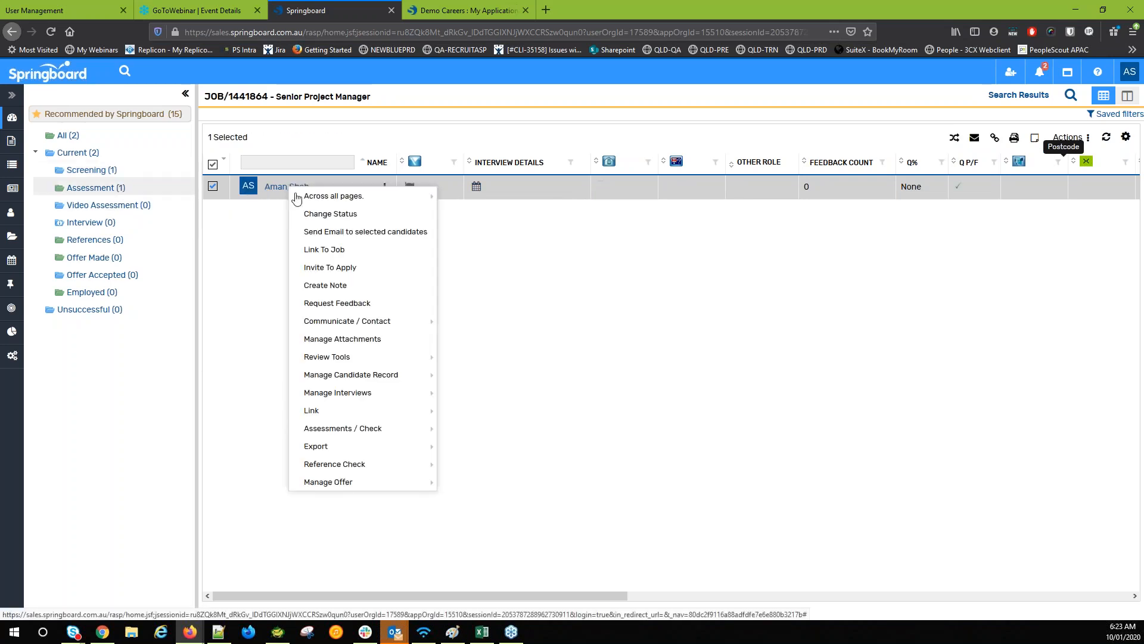
{"action": "left_click", "coordinate": [328, 231]}
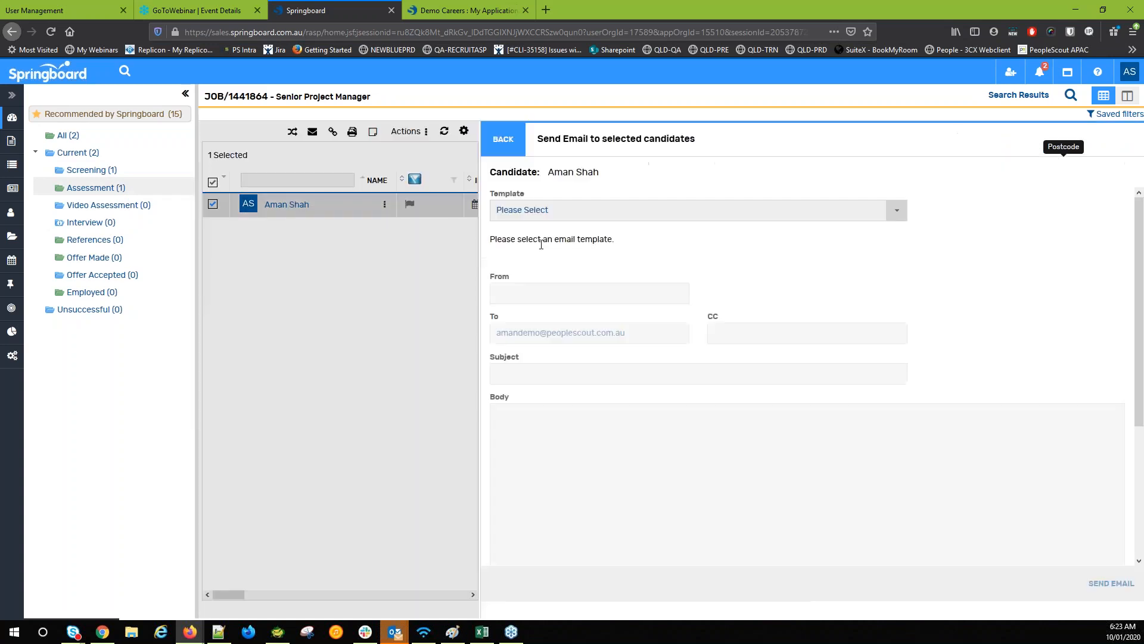
{"action": "left_click", "coordinate": [560, 213]}
{"action": "left_click", "coordinate": [569, 250]}
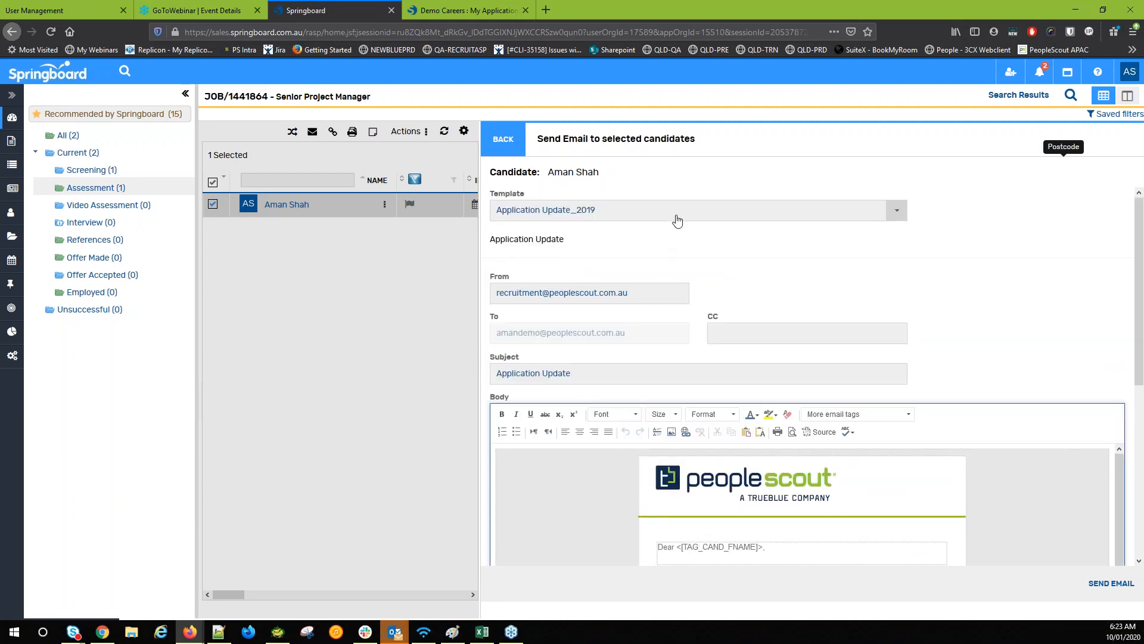
{"action": "left_click", "coordinate": [677, 220]}
{"action": "scroll", "coordinate": [707, 334], "scroll_direction": "down", "scroll_amount": 3}
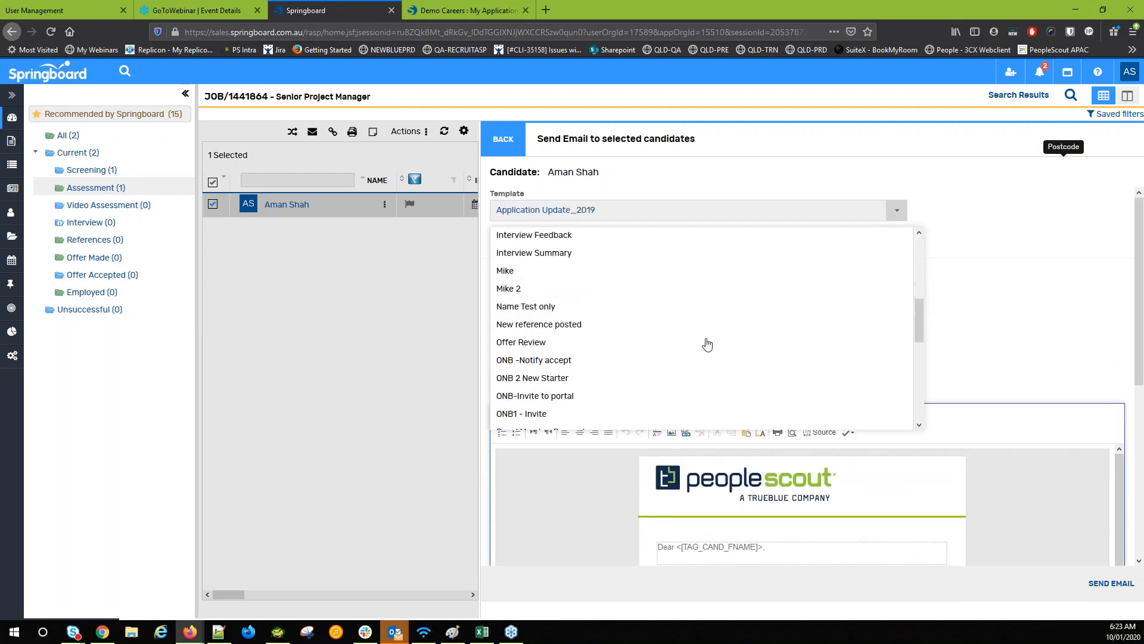
{"action": "scroll", "coordinate": [707, 345], "scroll_direction": "up", "scroll_amount": 5}
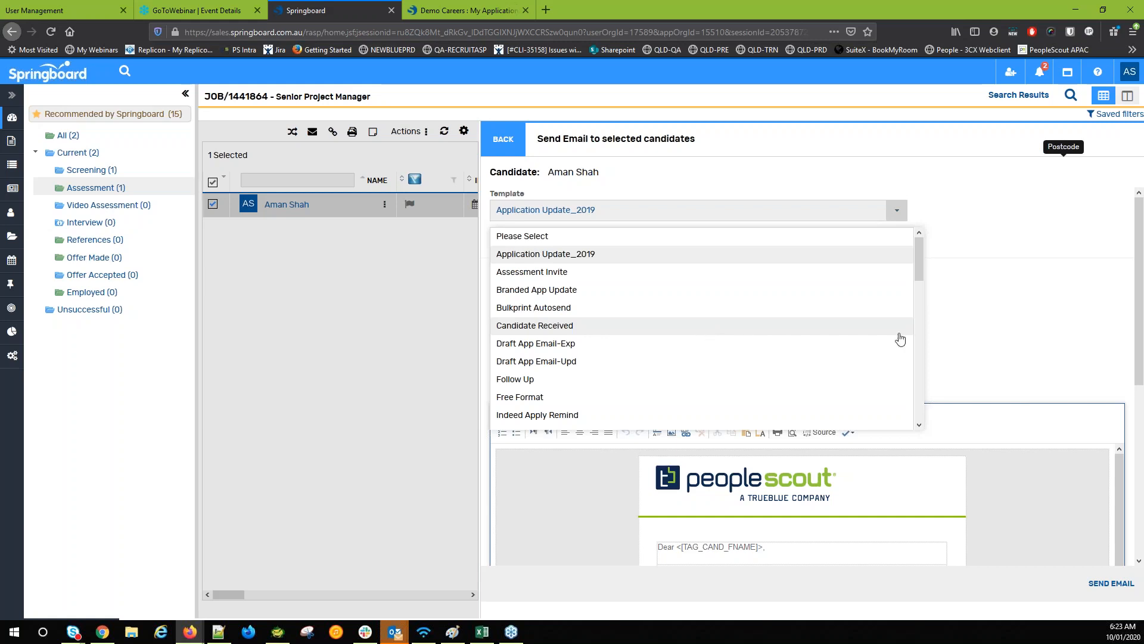
{"action": "left_click", "coordinate": [937, 340]}
{"action": "scroll", "coordinate": [972, 316], "scroll_direction": "down", "scroll_amount": 10}
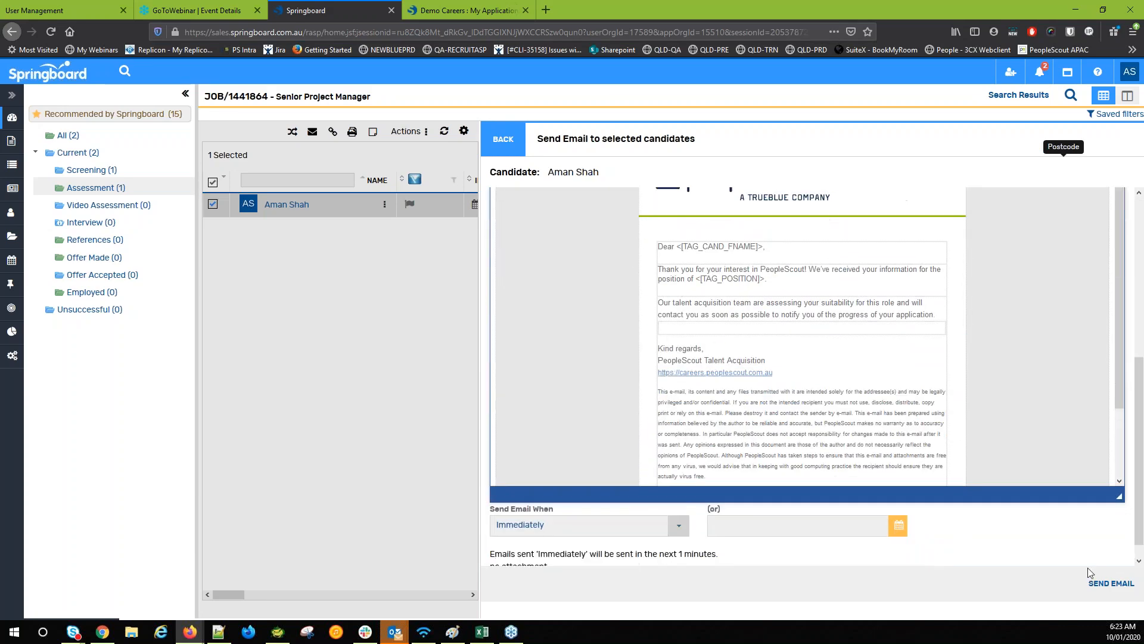
{"action": "left_click", "coordinate": [1086, 579]}
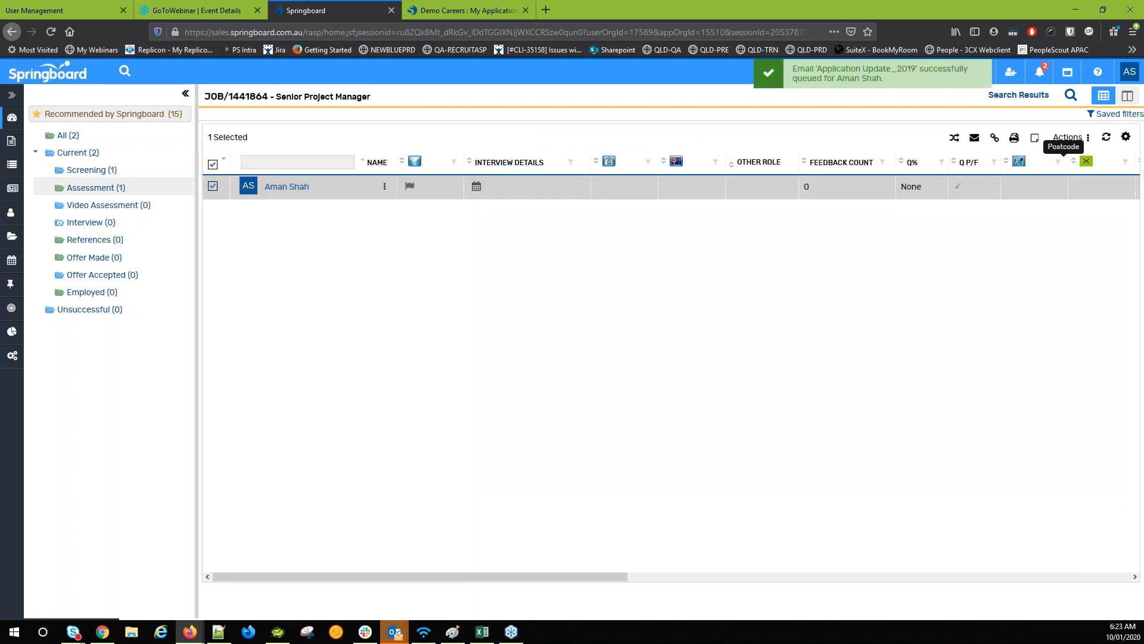
Open the Assessment candidate's Communication tab to read the sent Application Update email
{"action": "left_click", "coordinate": [283, 190]}
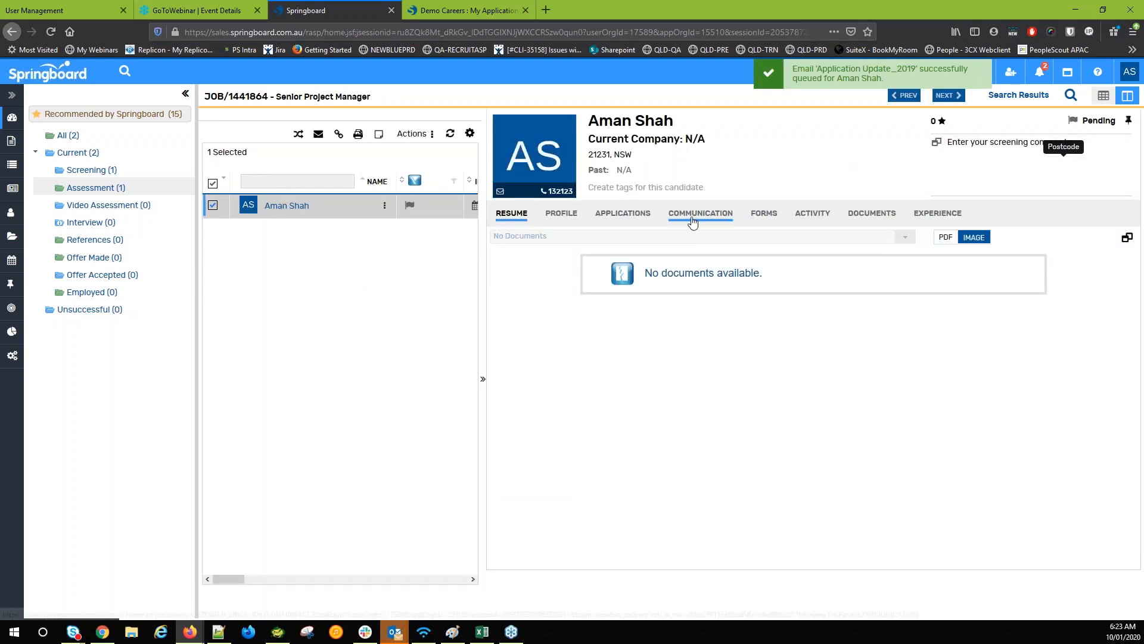
{"action": "left_click", "coordinate": [699, 220]}
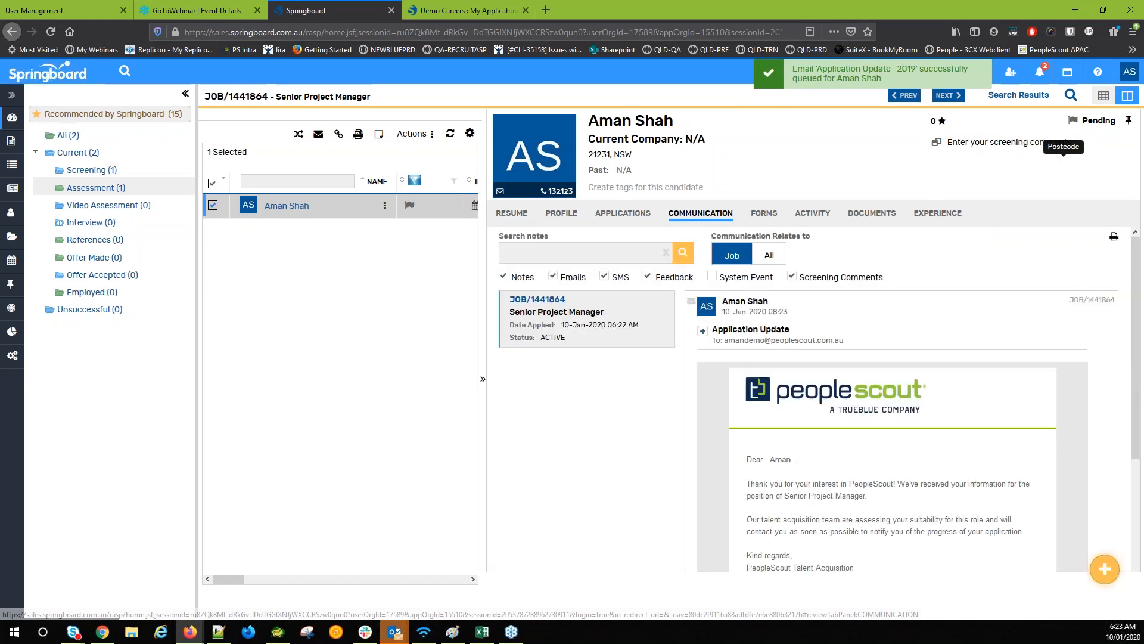
{"action": "scroll", "coordinate": [805, 375], "scroll_direction": "down", "scroll_amount": 3}
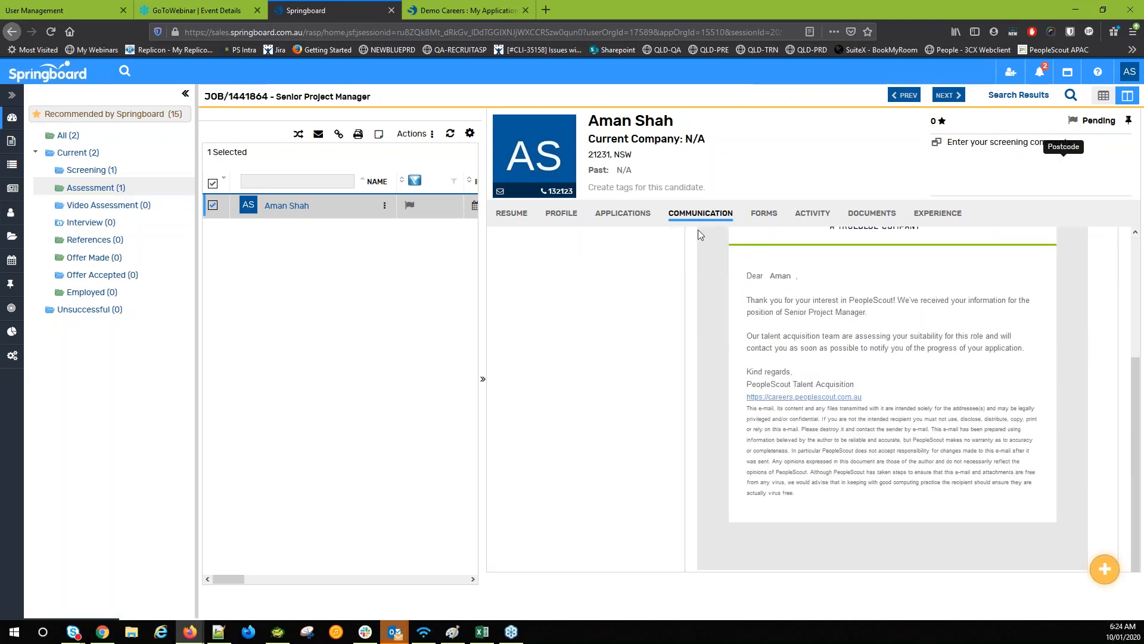
{"action": "right_click", "coordinate": [108, 192]}
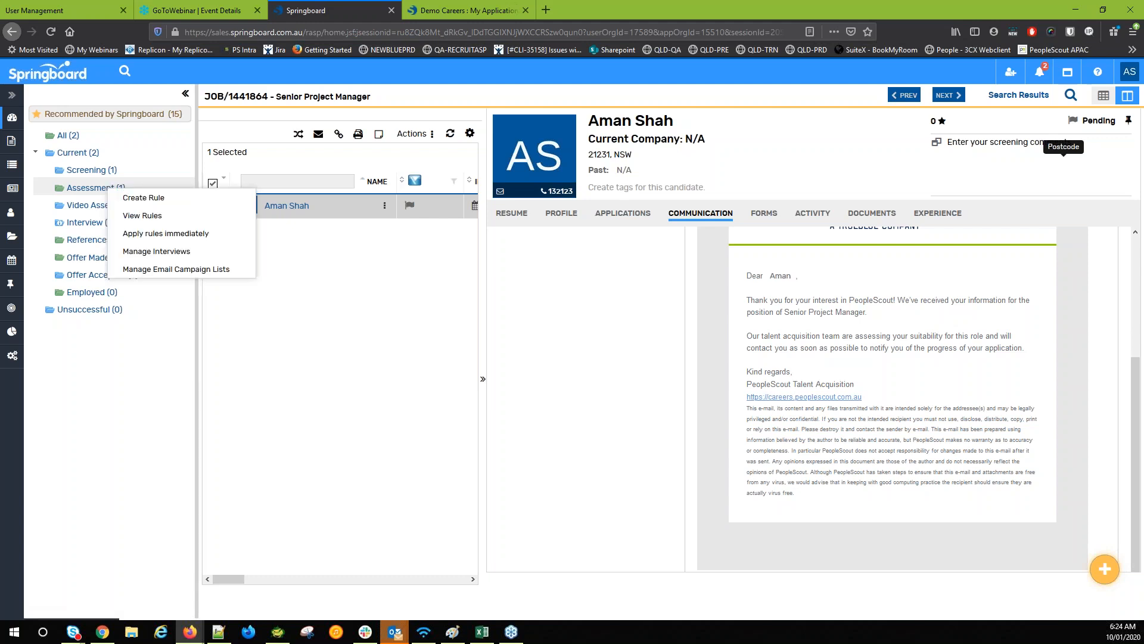
Inspect the Assessment stage's Phone Screen rule across its When, Conditions and Actions pages, then cancel without saving
{"action": "left_click", "coordinate": [134, 216]}
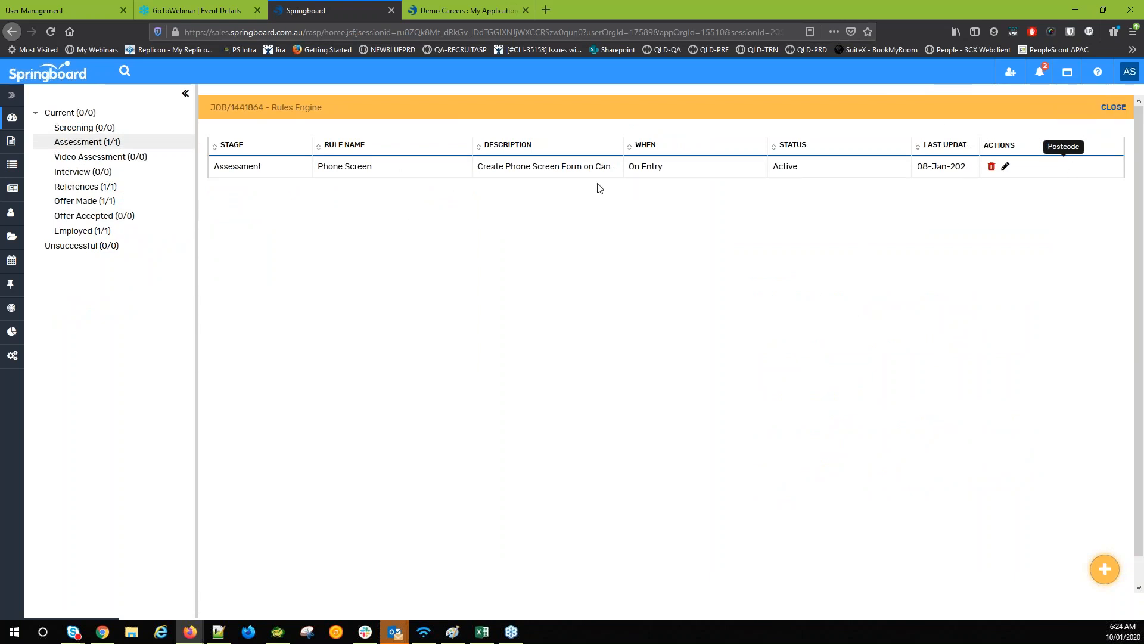
{"action": "left_click", "coordinate": [1006, 168]}
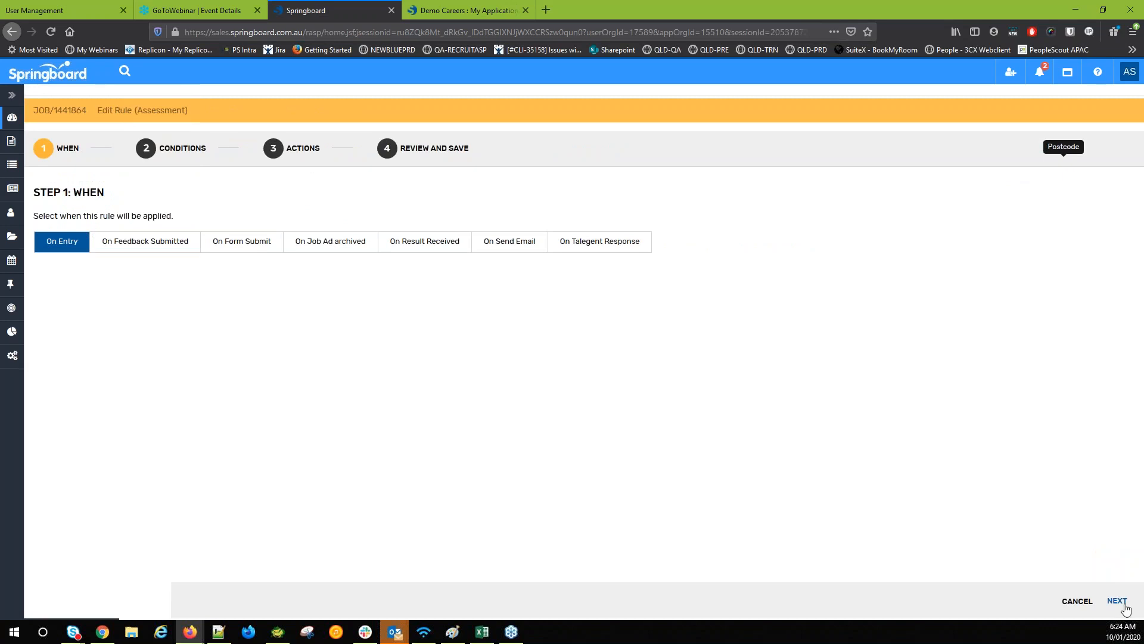
{"action": "left_click", "coordinate": [1118, 602]}
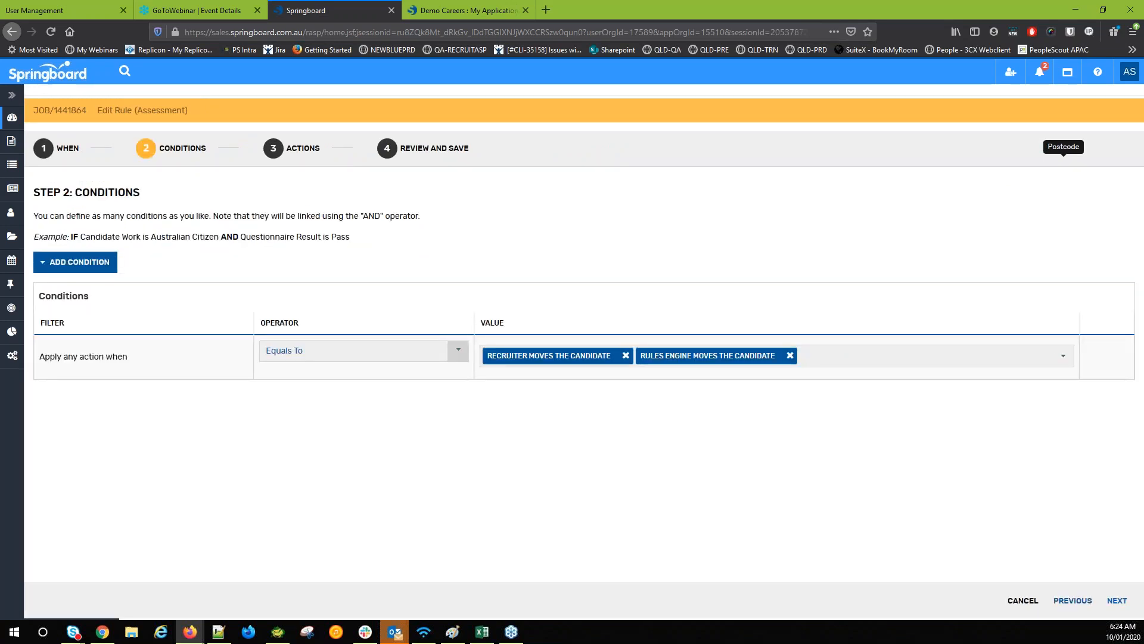
{"action": "left_click", "coordinate": [1118, 601]}
{"action": "scroll", "coordinate": [383, 289], "scroll_direction": "down", "scroll_amount": 2}
{"action": "scroll", "coordinate": [592, 306], "scroll_direction": "up", "scroll_amount": 2}
{"action": "left_click_drag", "start_coordinate": [591, 306], "coordinate": [226, 334]}
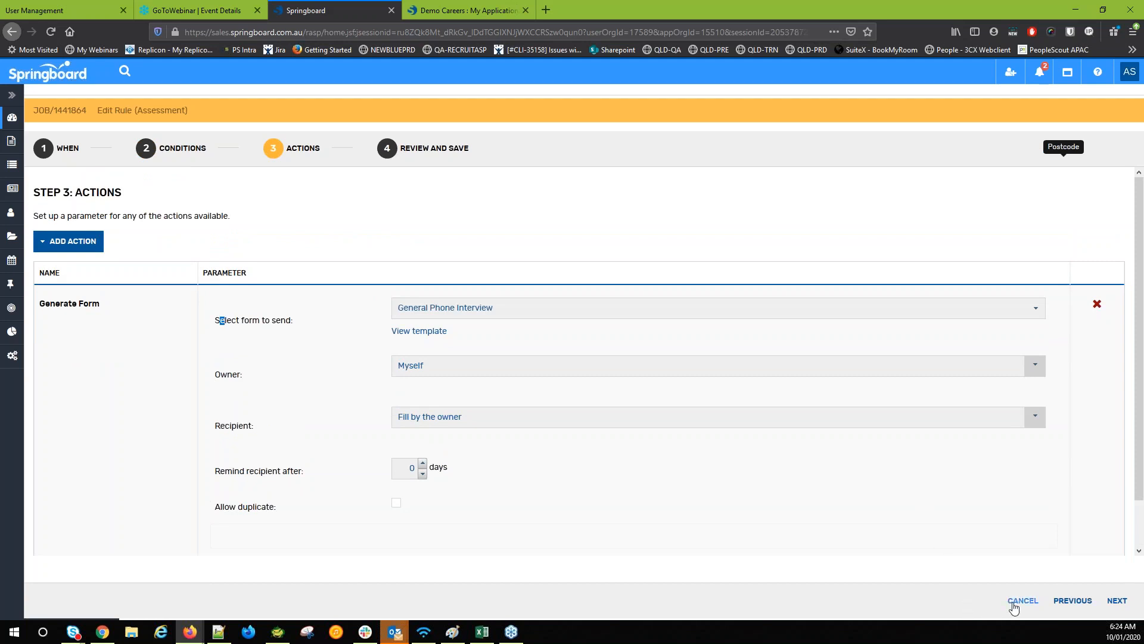
{"action": "left_click", "coordinate": [1023, 601]}
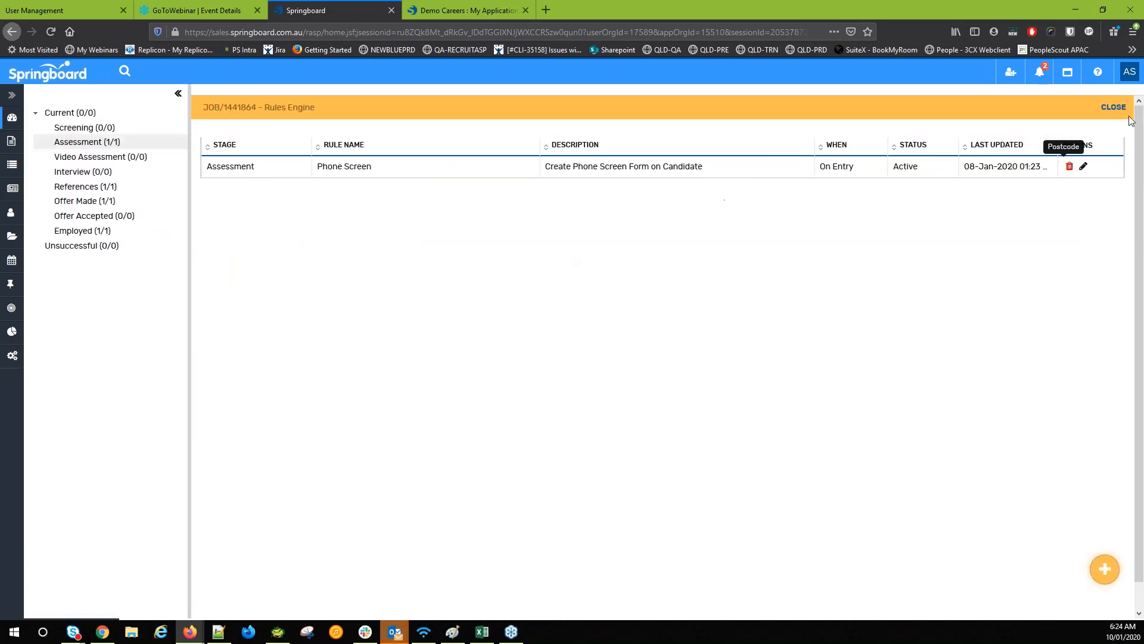
{"action": "left_click", "coordinate": [1121, 110]}
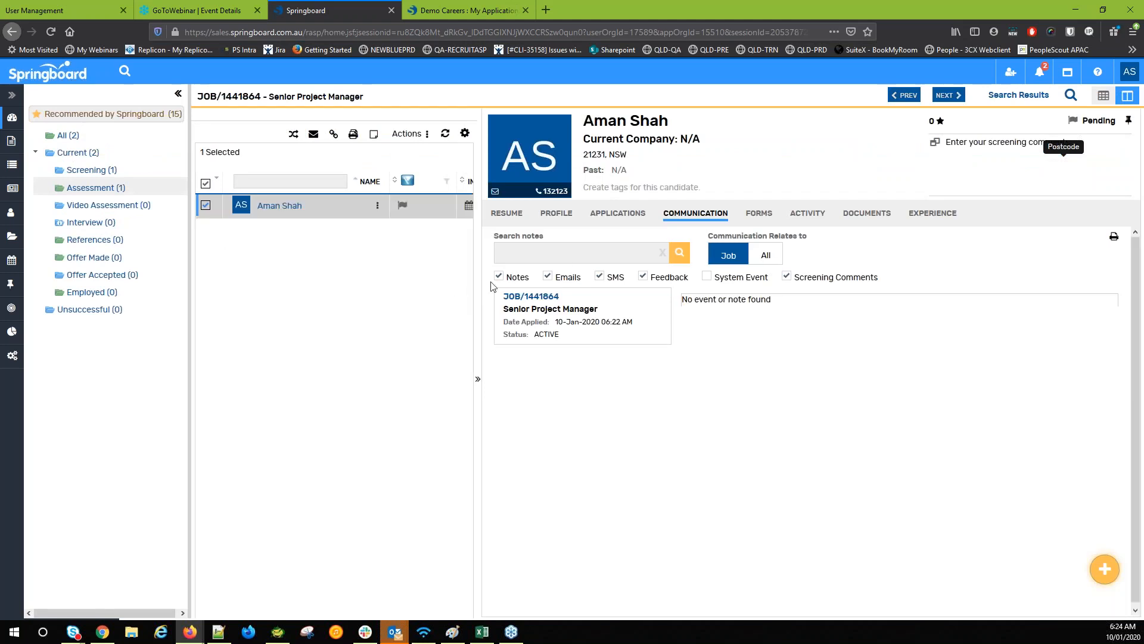
Answer Yes to the right-to-work and background check questions on the General Phone Interview form, then submit it
{"action": "left_click", "coordinate": [759, 214]}
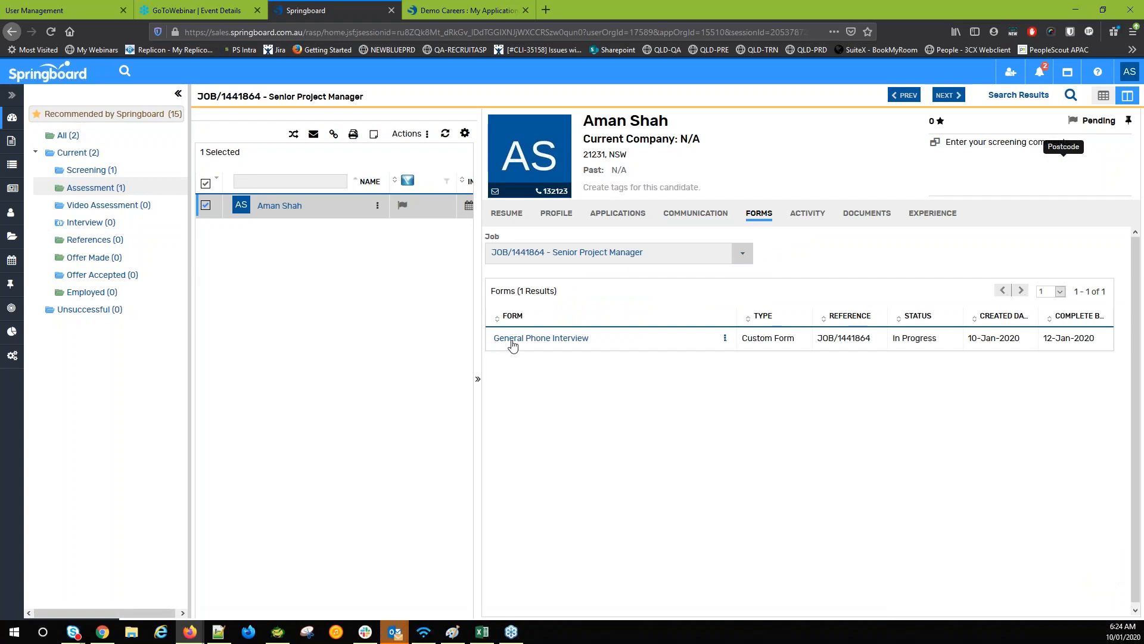
{"action": "left_click", "coordinate": [541, 338]}
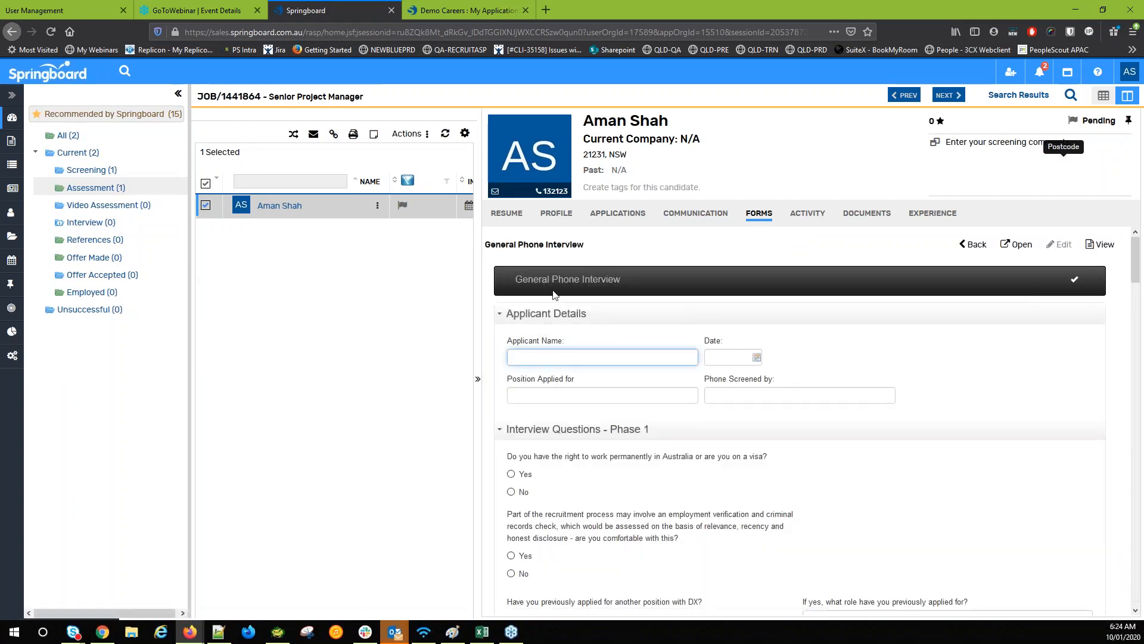
{"action": "scroll", "coordinate": [570, 305], "scroll_direction": "down", "scroll_amount": 3}
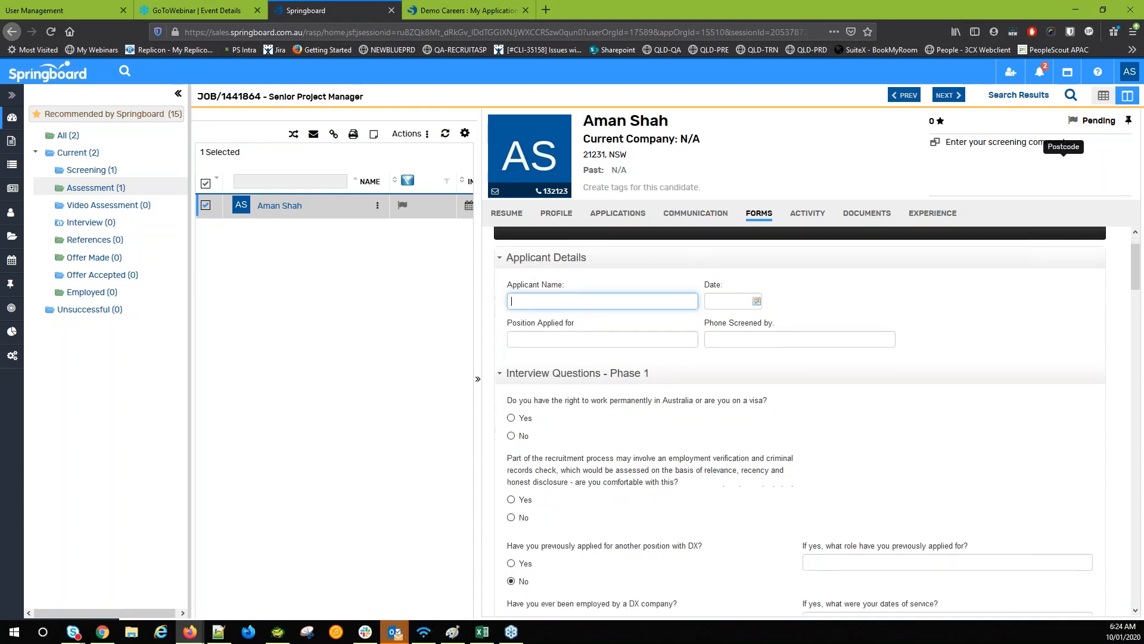
{"action": "left_click", "coordinate": [526, 374]}
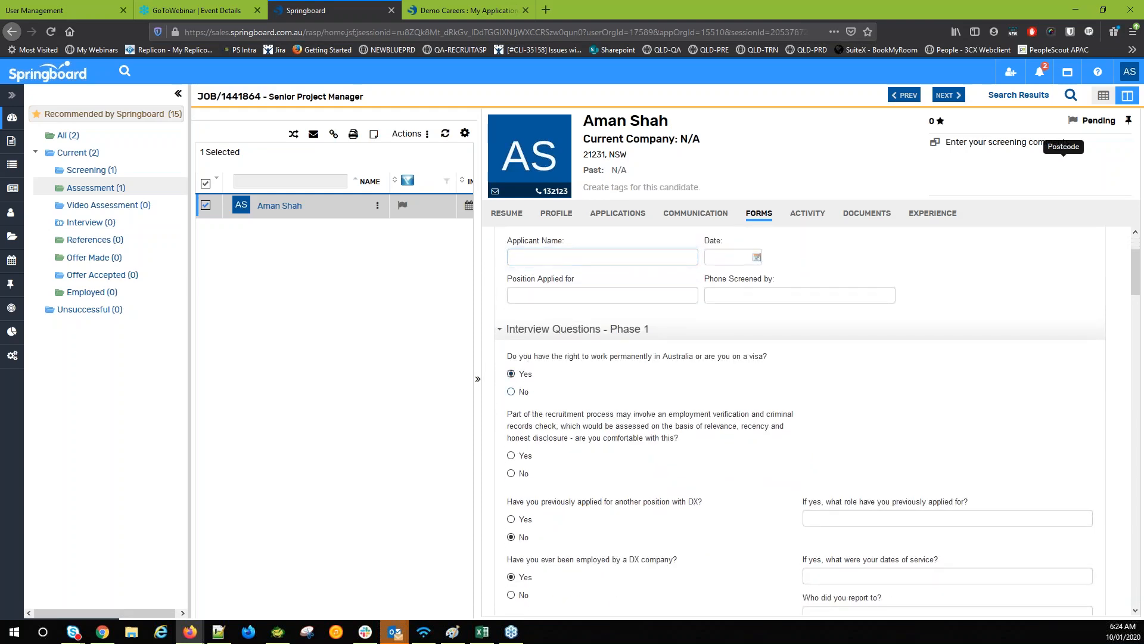
{"action": "scroll", "coordinate": [533, 414], "scroll_direction": "down", "scroll_amount": 4}
{"action": "left_click", "coordinate": [527, 307]}
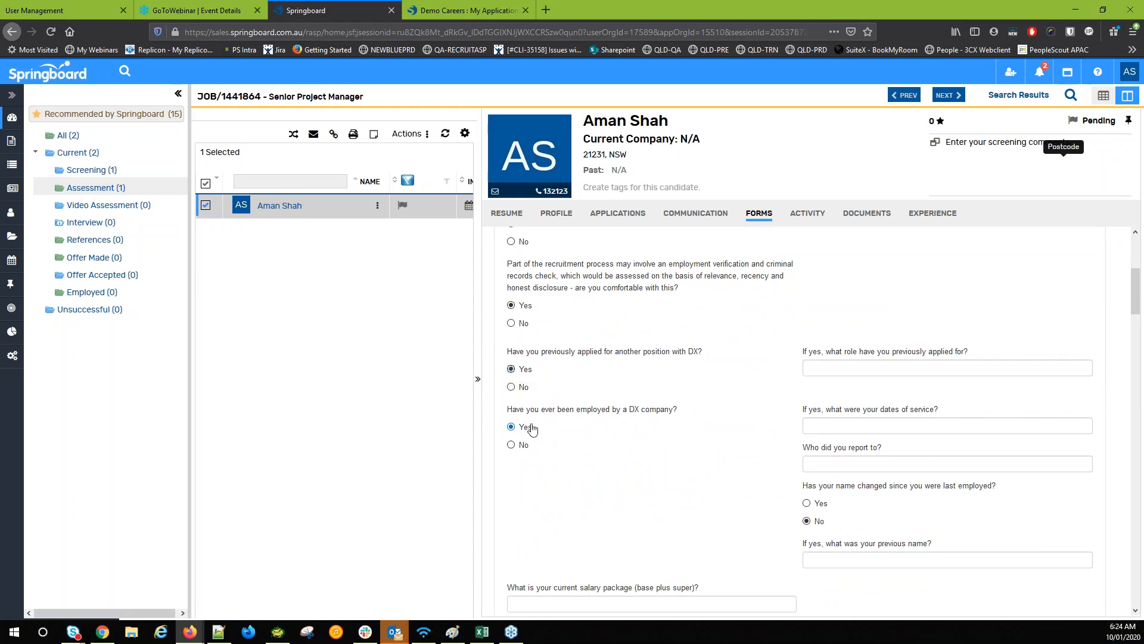
{"action": "scroll", "coordinate": [673, 431], "scroll_direction": "down", "scroll_amount": 15}
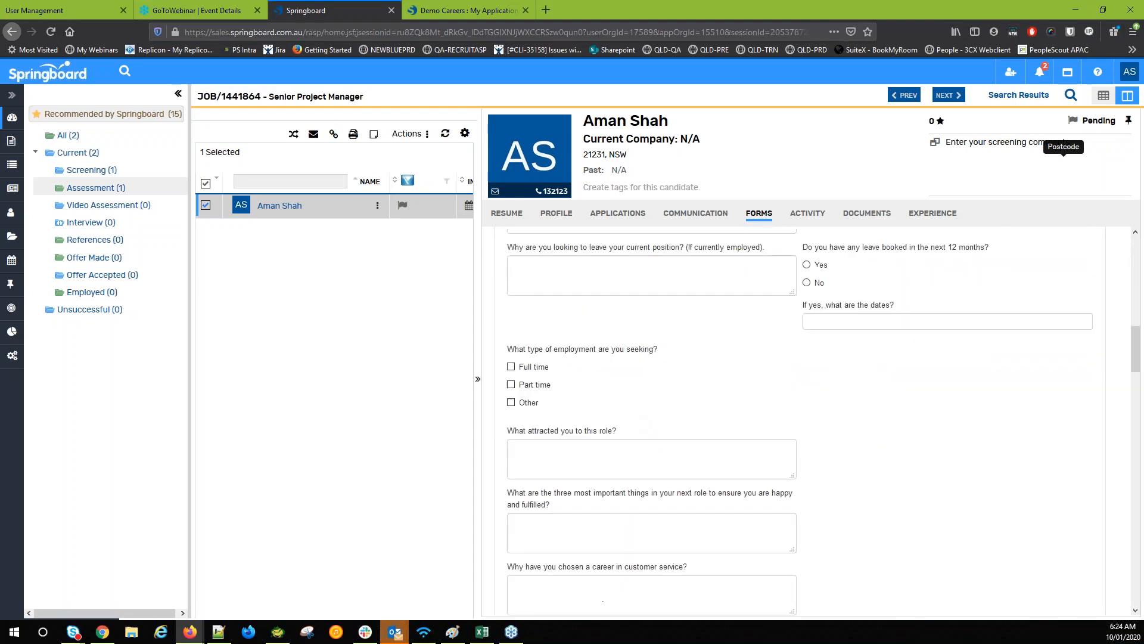
{"action": "scroll", "coordinate": [898, 539], "scroll_direction": "down", "scroll_amount": 10}
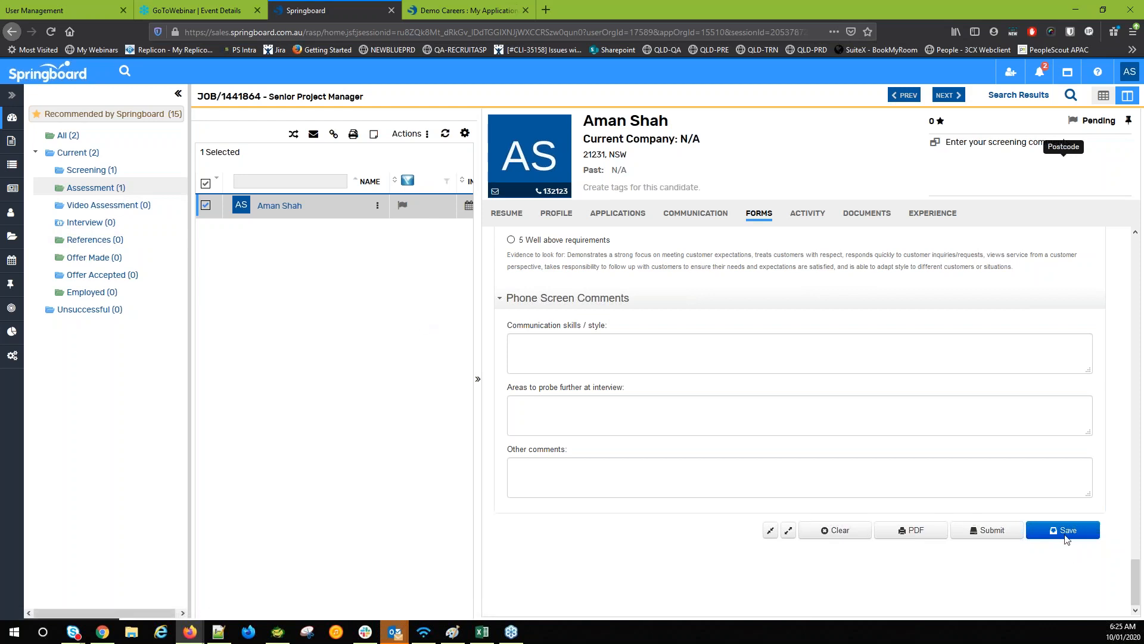
{"action": "left_click", "coordinate": [1000, 529]}
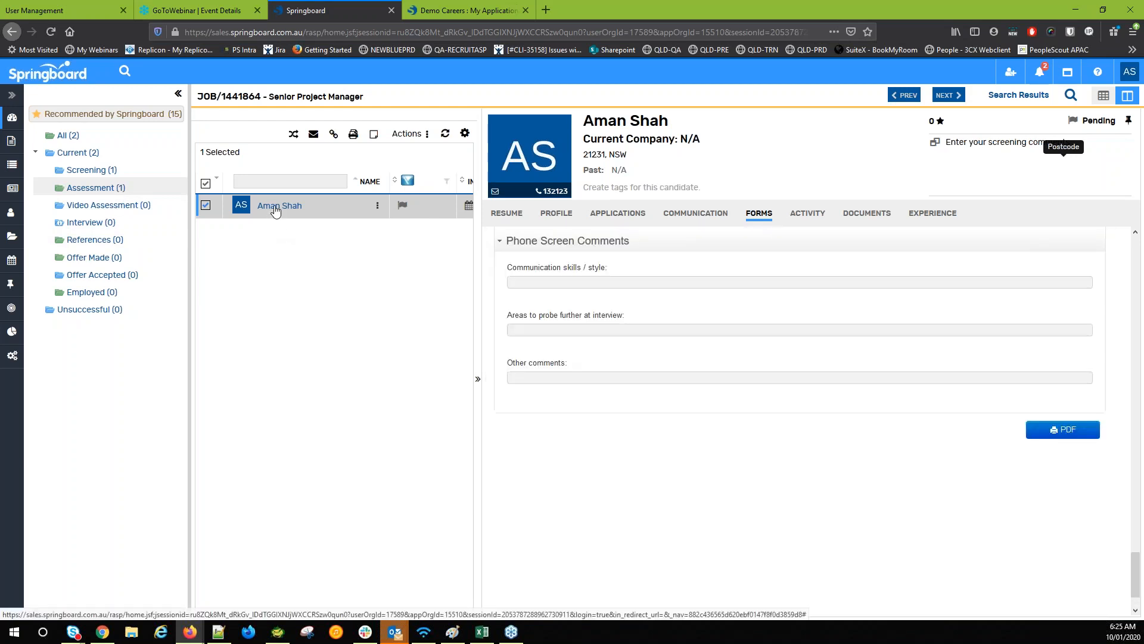
Drag the candidate into the Interview stage and start one via Manage Interviews > Create New Interview
{"action": "left_click_drag", "start_coordinate": [358, 230], "coordinate": [80, 230]}
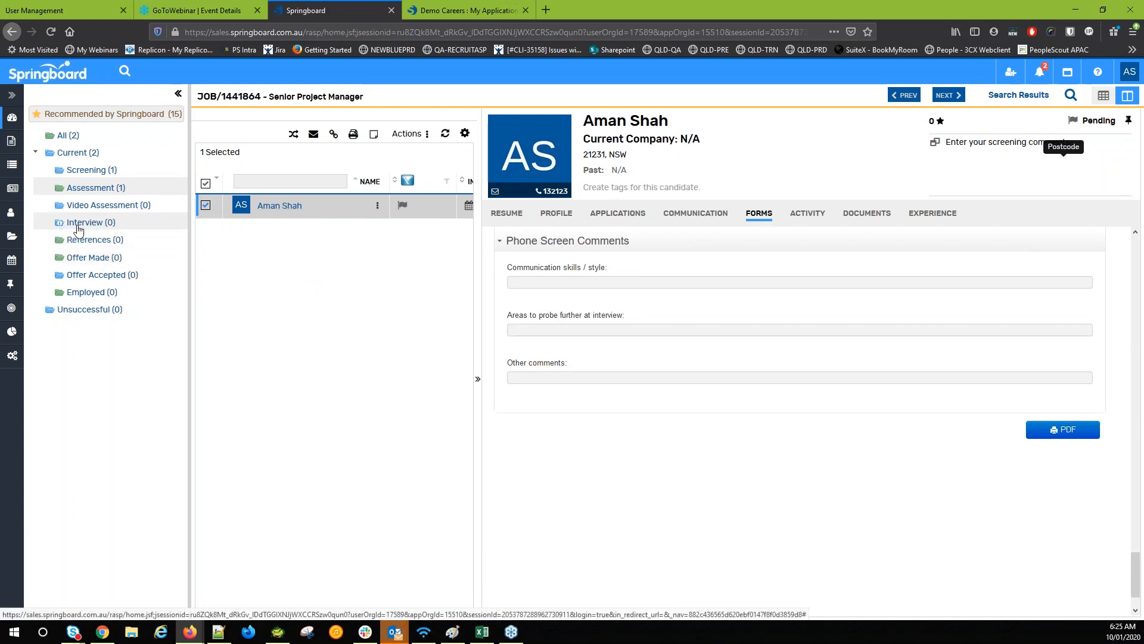
{"action": "left_click", "coordinate": [80, 227]}
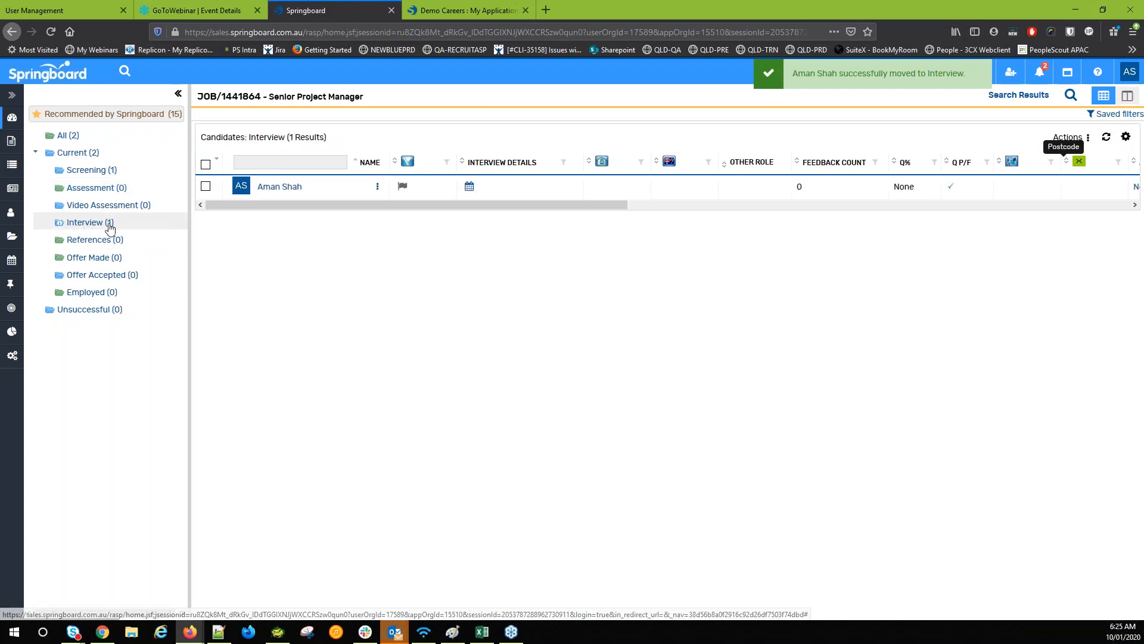
{"action": "left_click", "coordinate": [294, 187]}
{"action": "right_click", "coordinate": [291, 188]}
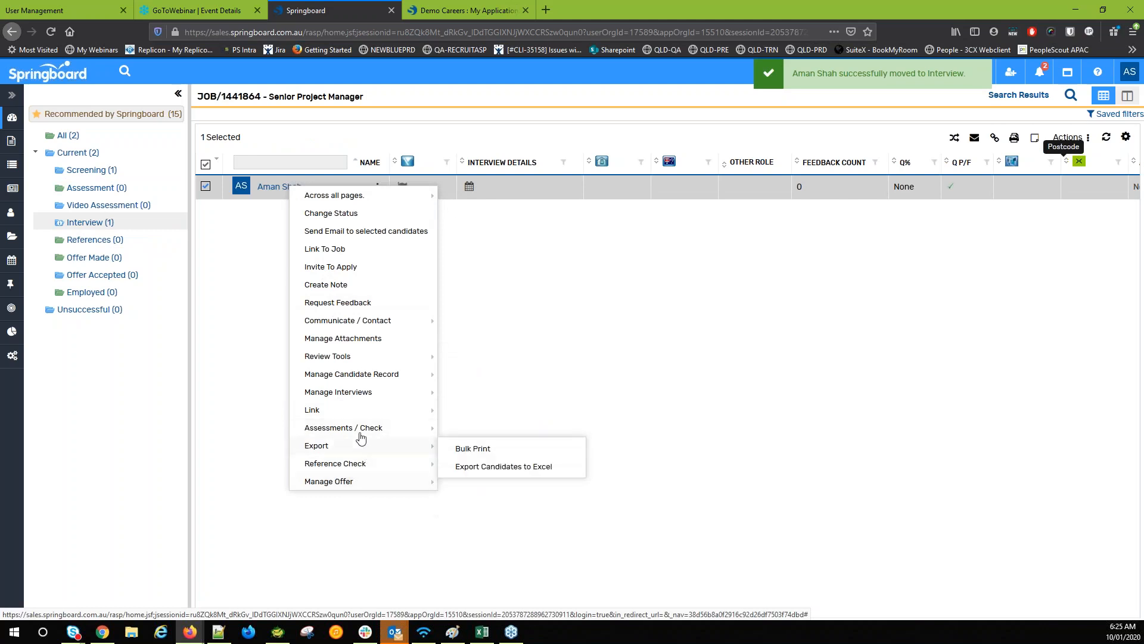
{"action": "mouse_move", "coordinate": [366, 396]}
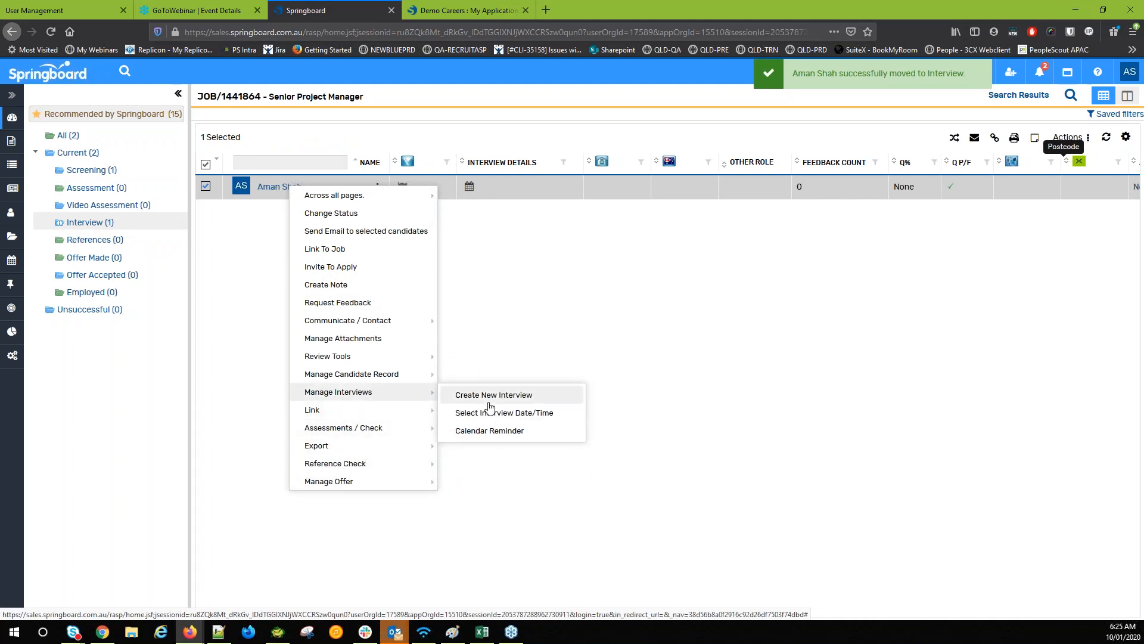
{"action": "left_click", "coordinate": [510, 405]}
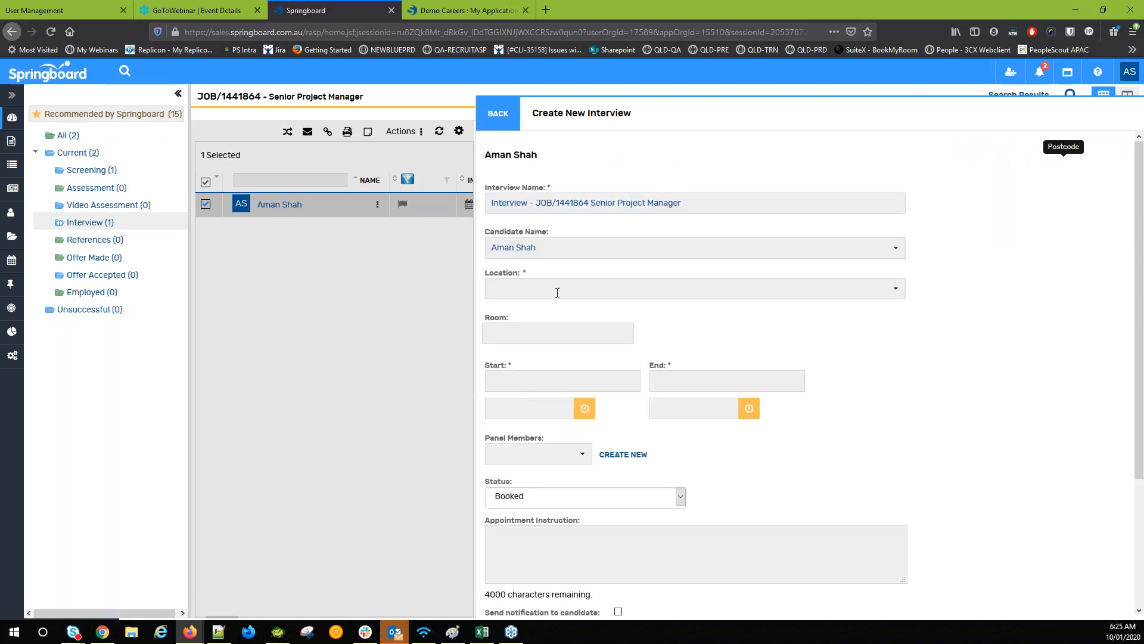
Set the interview location to Asc Room 1 and clear the room entry
{"action": "left_click", "coordinate": [557, 290]}
{"action": "left_click", "coordinate": [896, 289]}
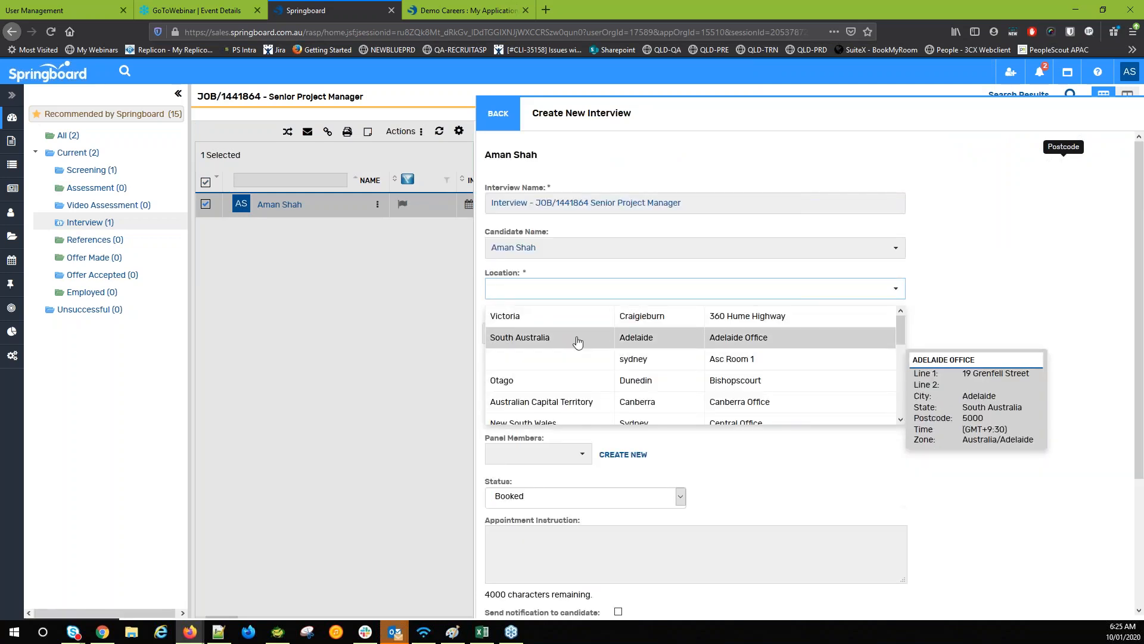
{"action": "left_click", "coordinate": [578, 368]}
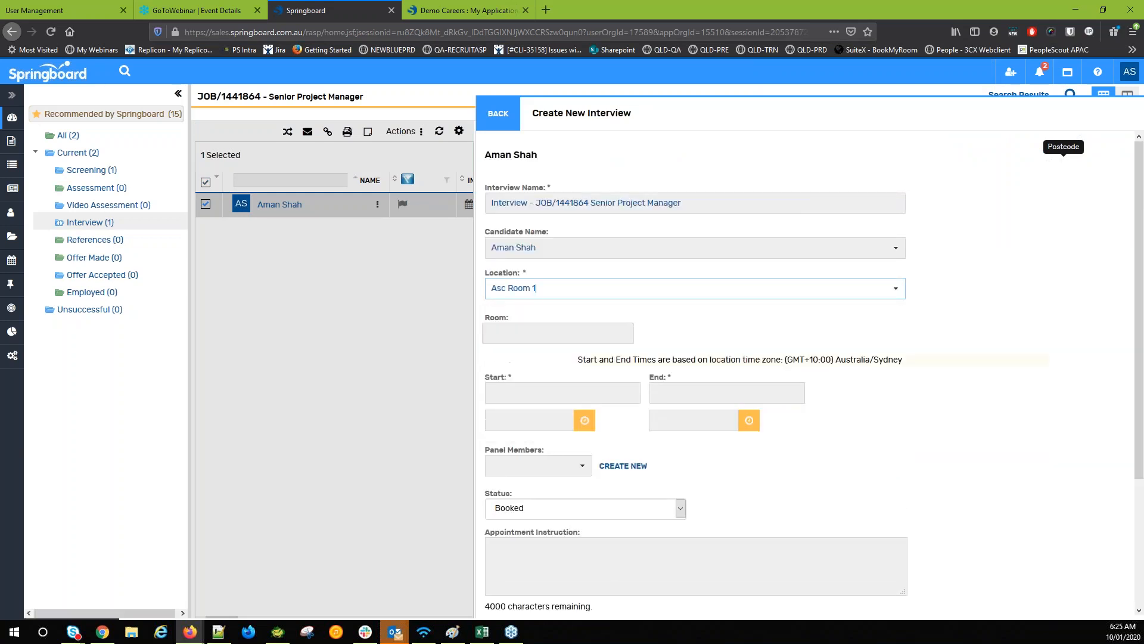
{"action": "left_click", "coordinate": [571, 329]}
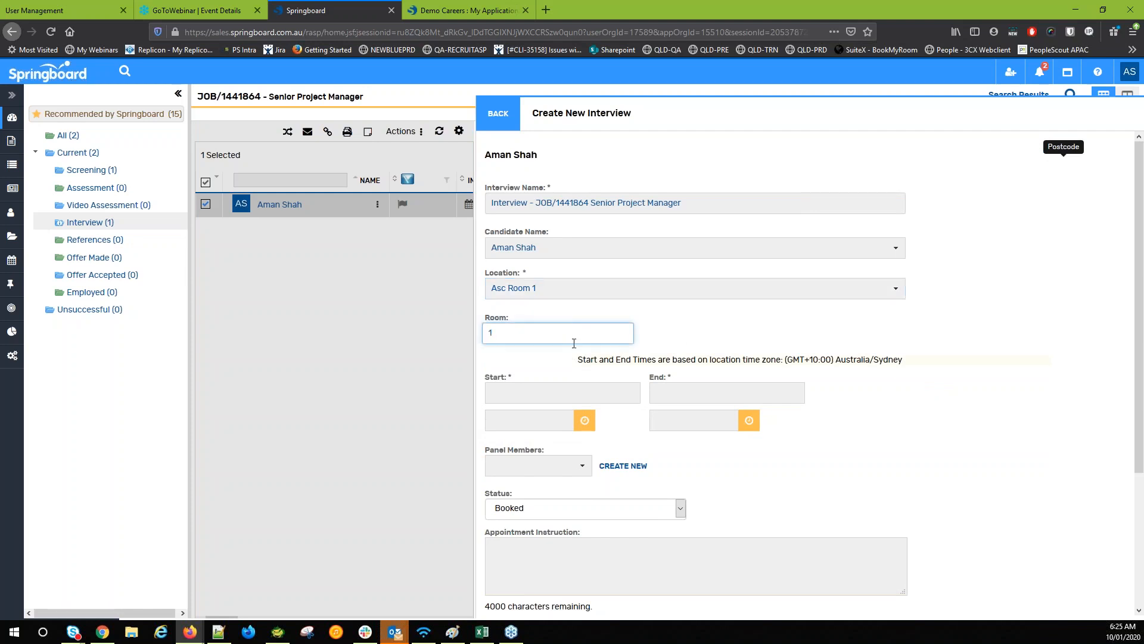
{"action": "double_click", "coordinate": [576, 334]}
Schedule the interview for 16-Jan-2020 starting at 13:00
{"action": "left_click", "coordinate": [583, 392]}
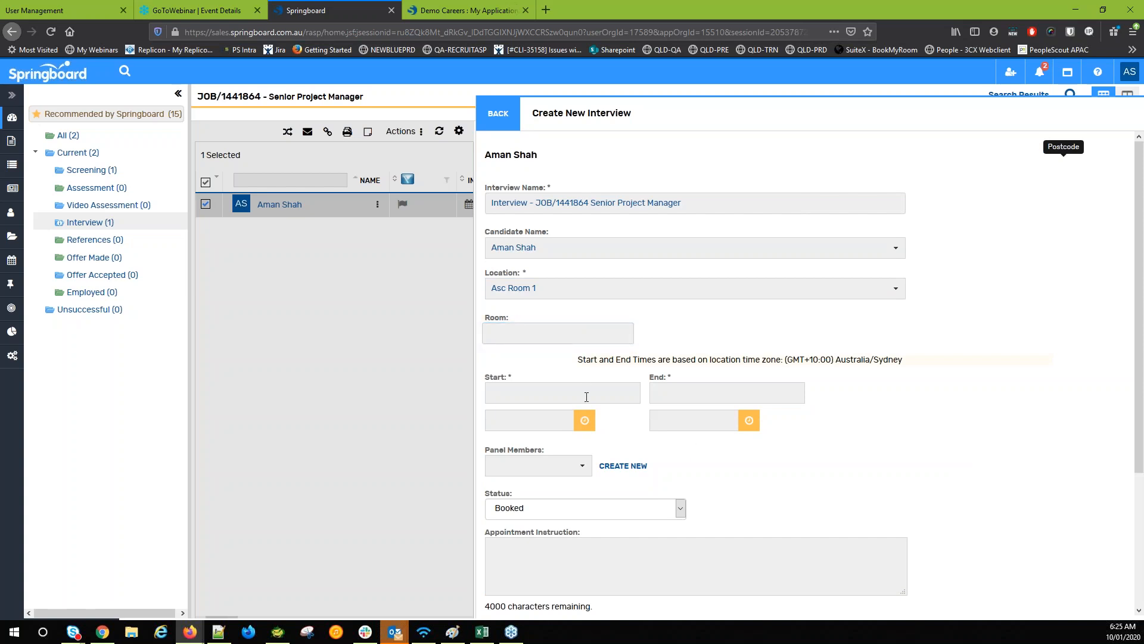
{"action": "left_click", "coordinate": [593, 484]}
{"action": "left_click", "coordinate": [554, 420]}
{"action": "left_click", "coordinate": [580, 424]}
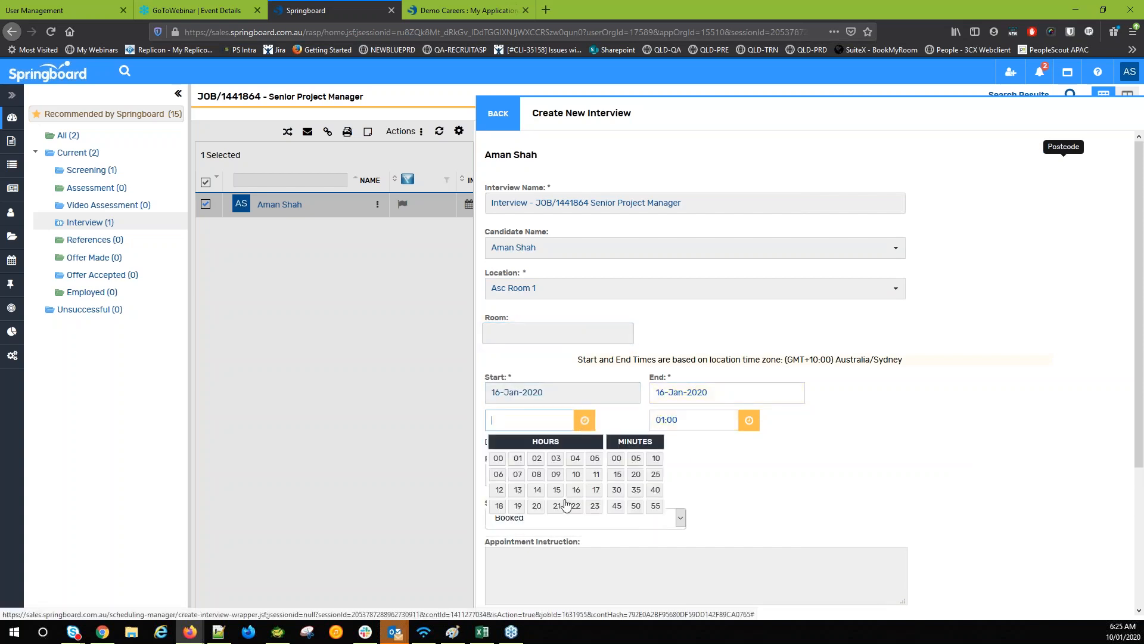
{"action": "left_click", "coordinate": [518, 490]}
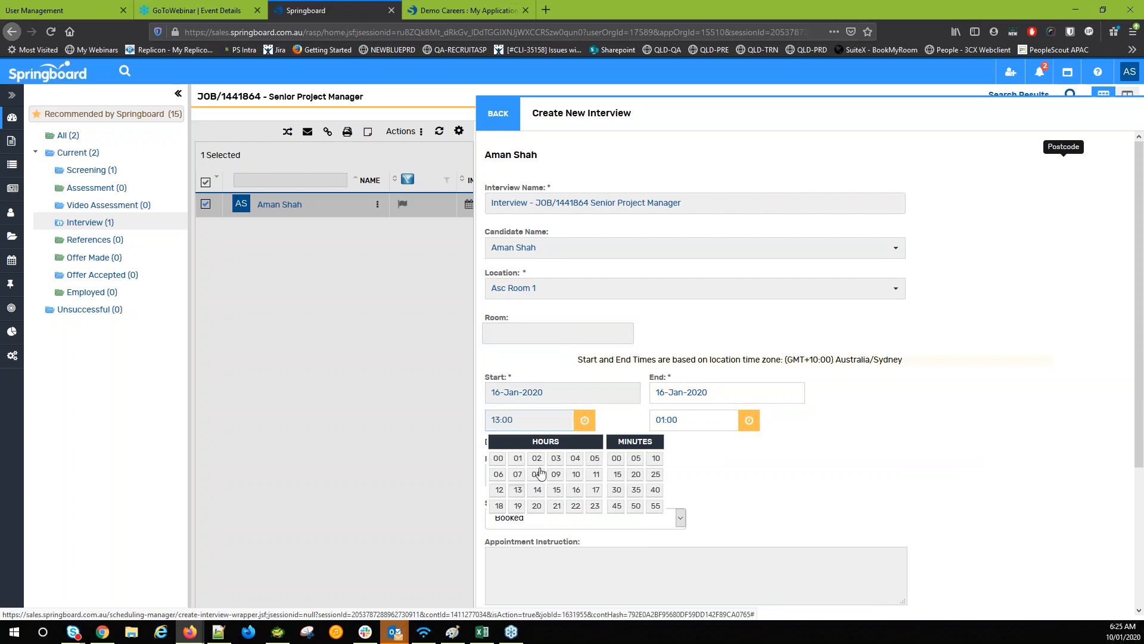
{"action": "left_click", "coordinate": [691, 452]}
Add a panel member and begin the appointment instructions, then close the form without saving
{"action": "left_click", "coordinate": [567, 471]}
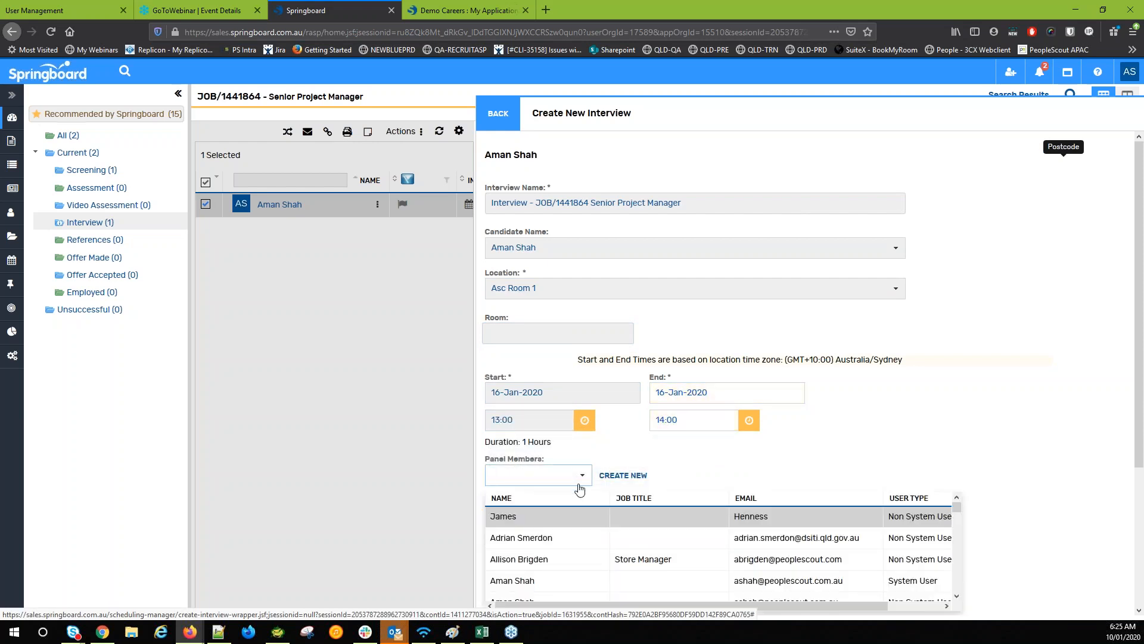
{"action": "scroll", "coordinate": [577, 485], "scroll_direction": "down", "scroll_amount": 1}
{"action": "left_click", "coordinate": [775, 530]}
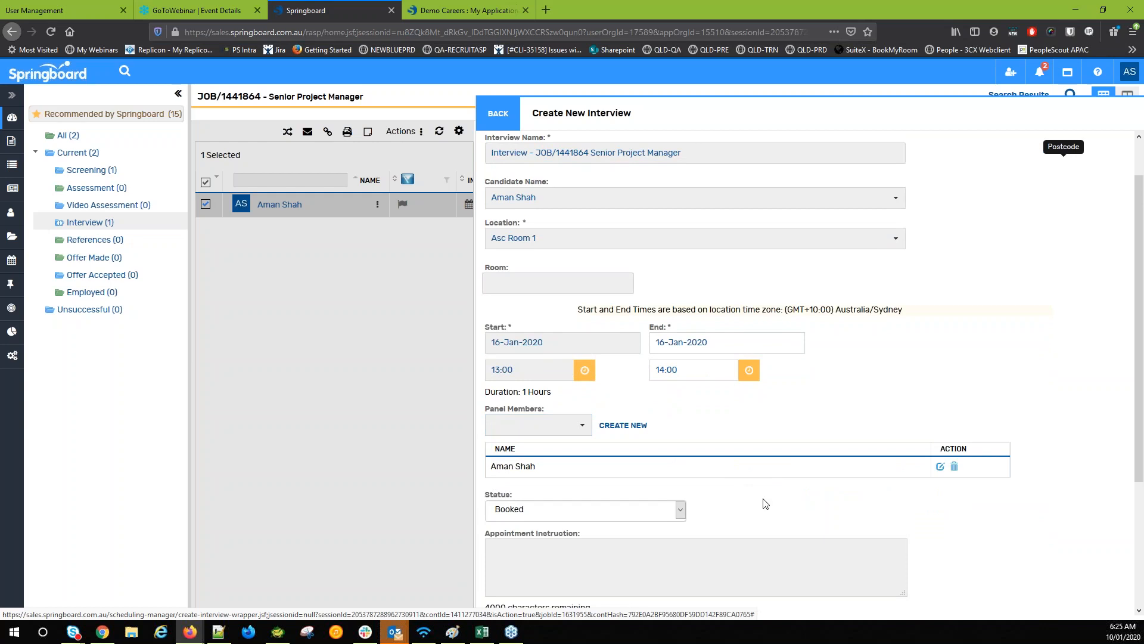
{"action": "scroll", "coordinate": [644, 481], "scroll_direction": "down", "scroll_amount": 3}
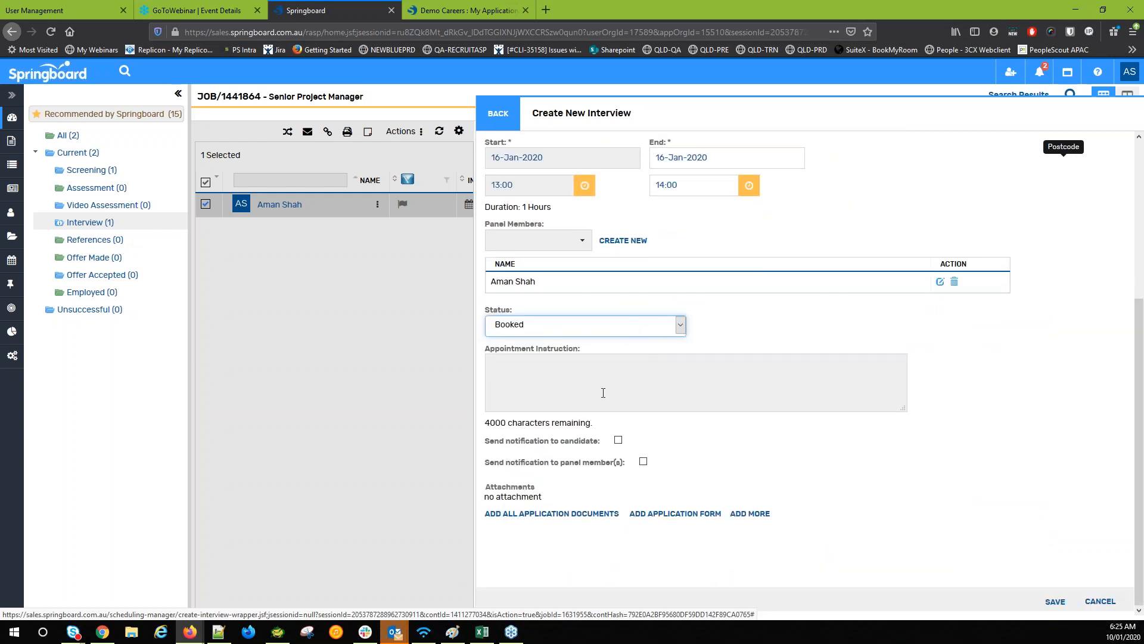
{"action": "left_click", "coordinate": [602, 393]}
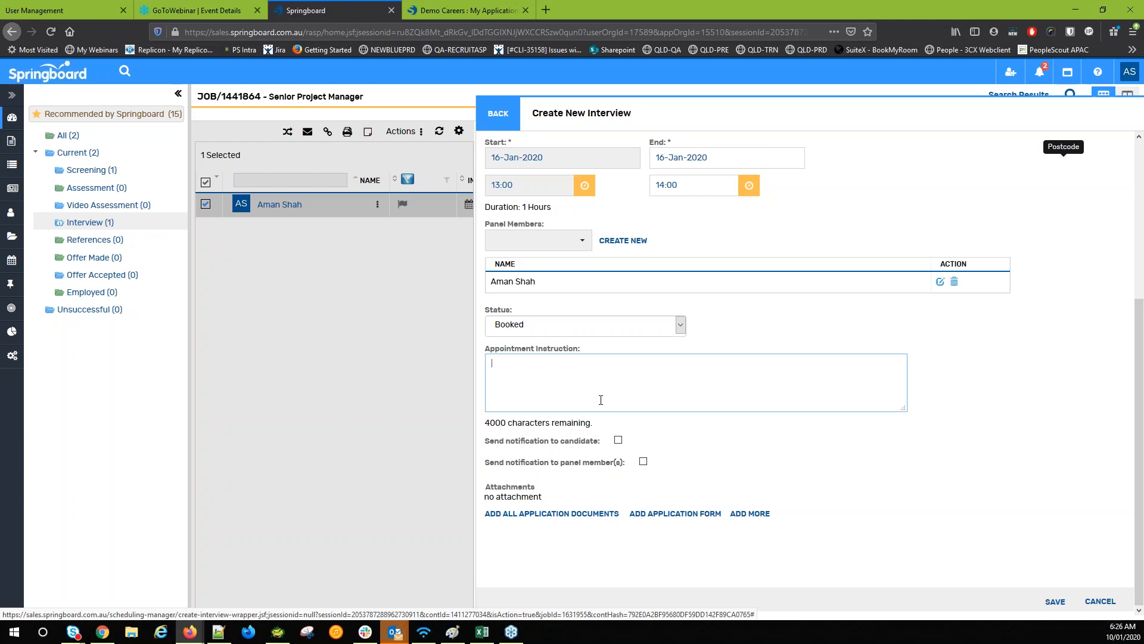
{"action": "scroll", "coordinate": [761, 243], "scroll_direction": "up", "scroll_amount": 4}
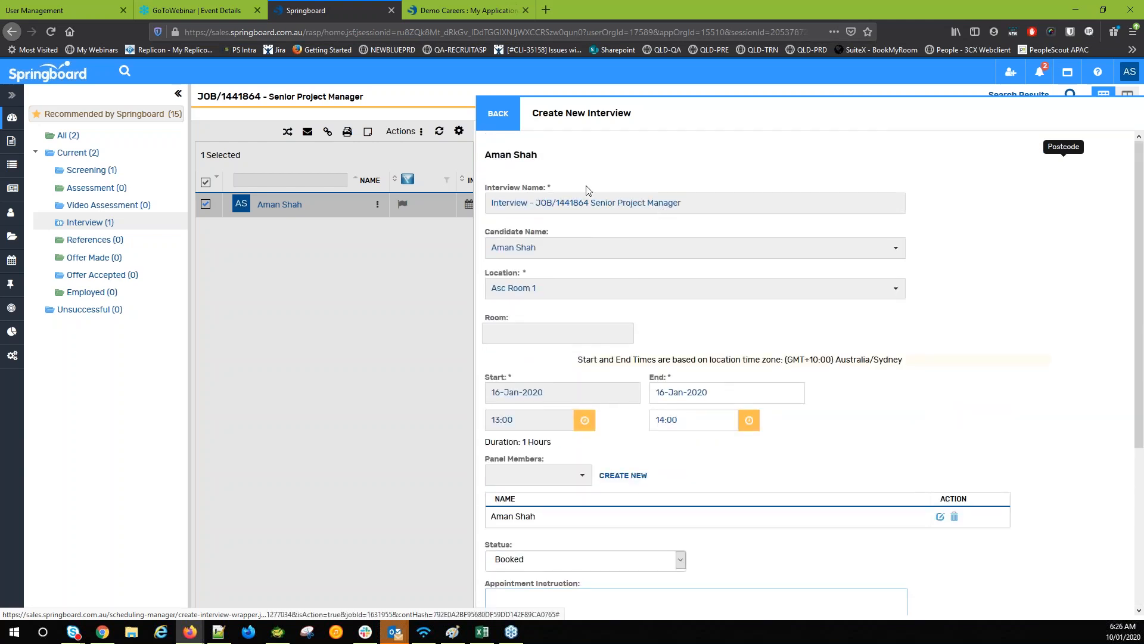
{"action": "scroll", "coordinate": [587, 189], "scroll_direction": "down", "scroll_amount": 4}
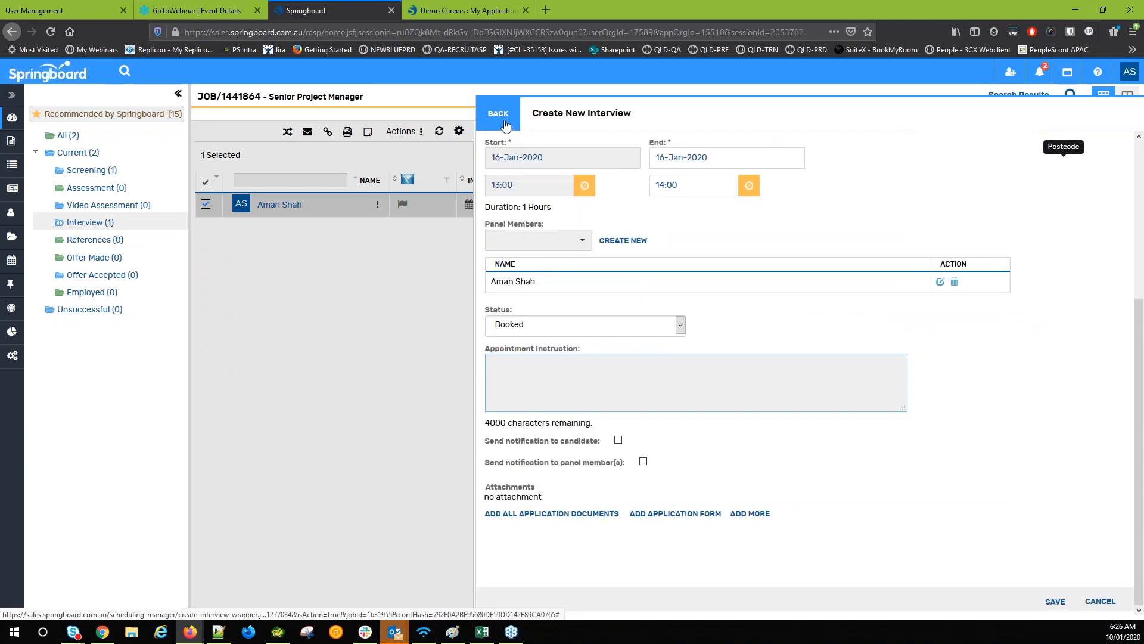
{"action": "left_click", "coordinate": [504, 122]}
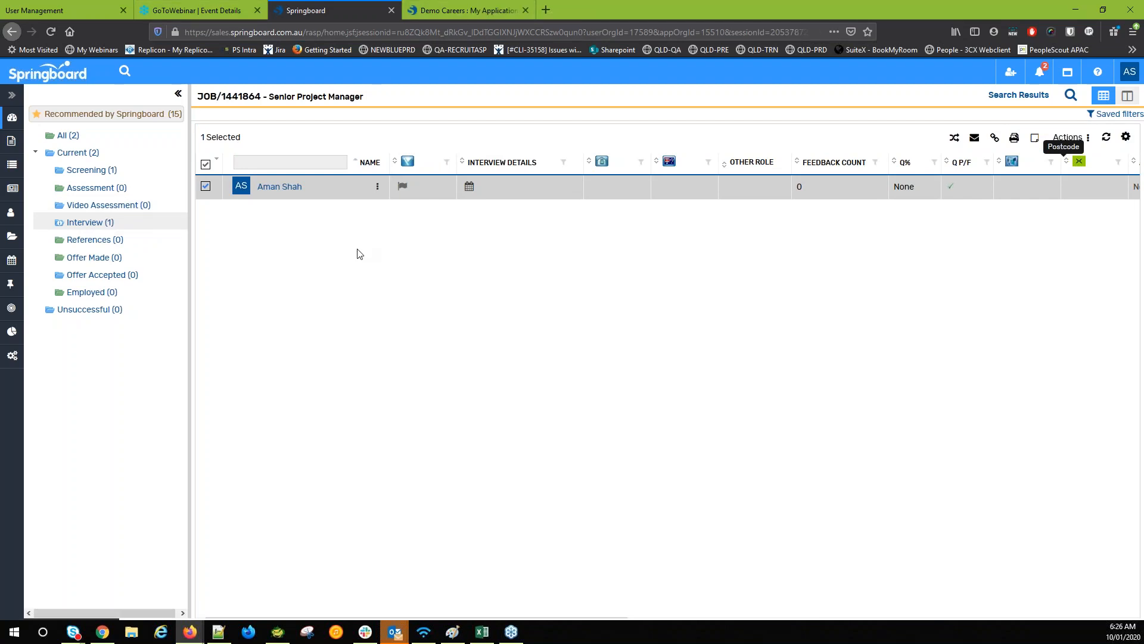
Open My Interview Scheduler from the Demo Careers portal's home page
{"action": "left_click", "coordinate": [453, 8]}
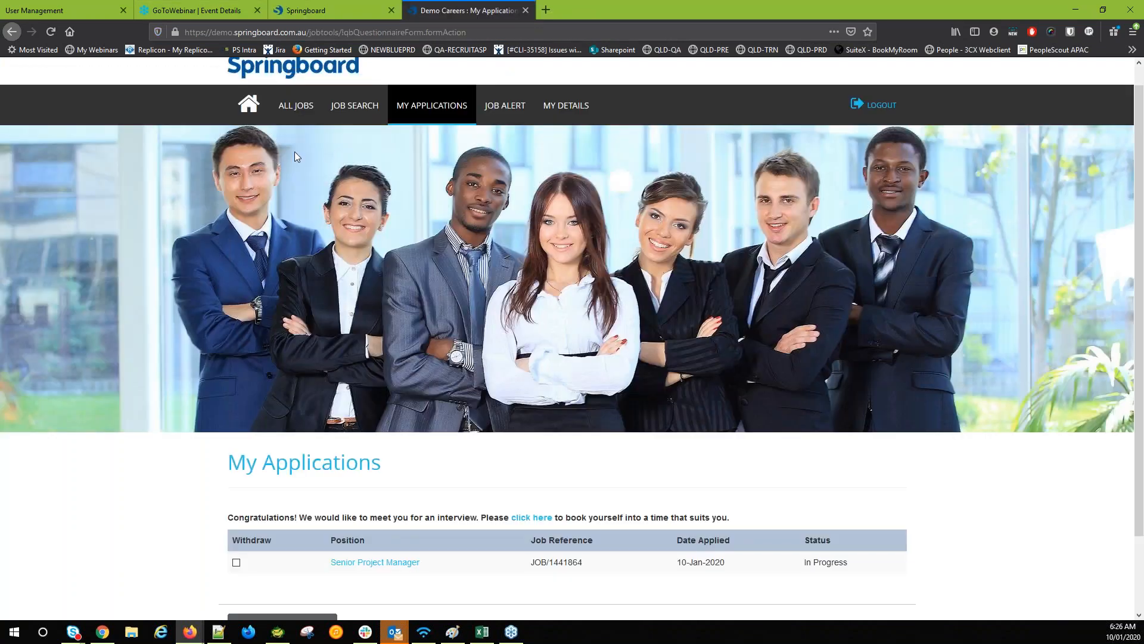
{"action": "left_click", "coordinate": [253, 105]}
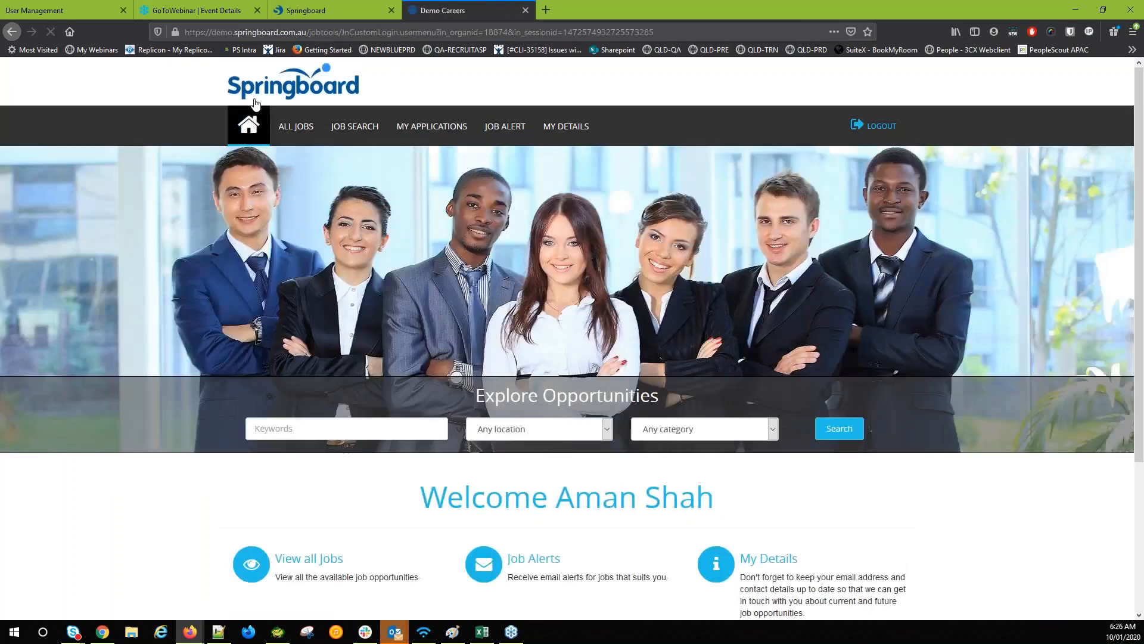
{"action": "left_click", "coordinate": [297, 8]}
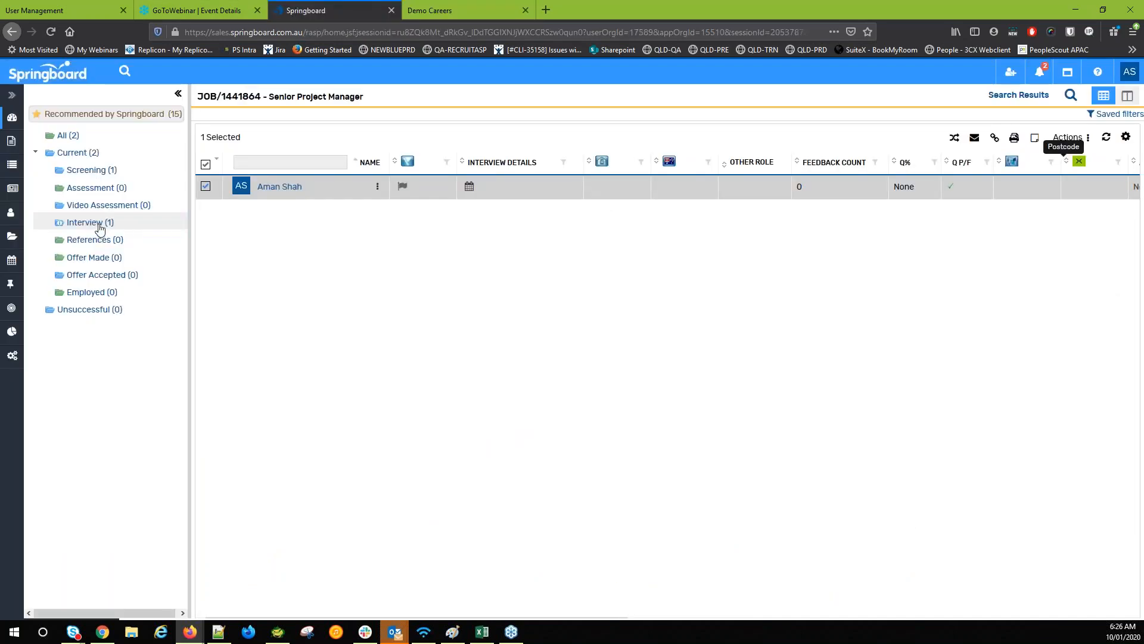
{"action": "left_click", "coordinate": [417, 5]}
{"action": "left_click", "coordinate": [241, 145]}
{"action": "scroll", "coordinate": [301, 292], "scroll_direction": "down", "scroll_amount": 1}
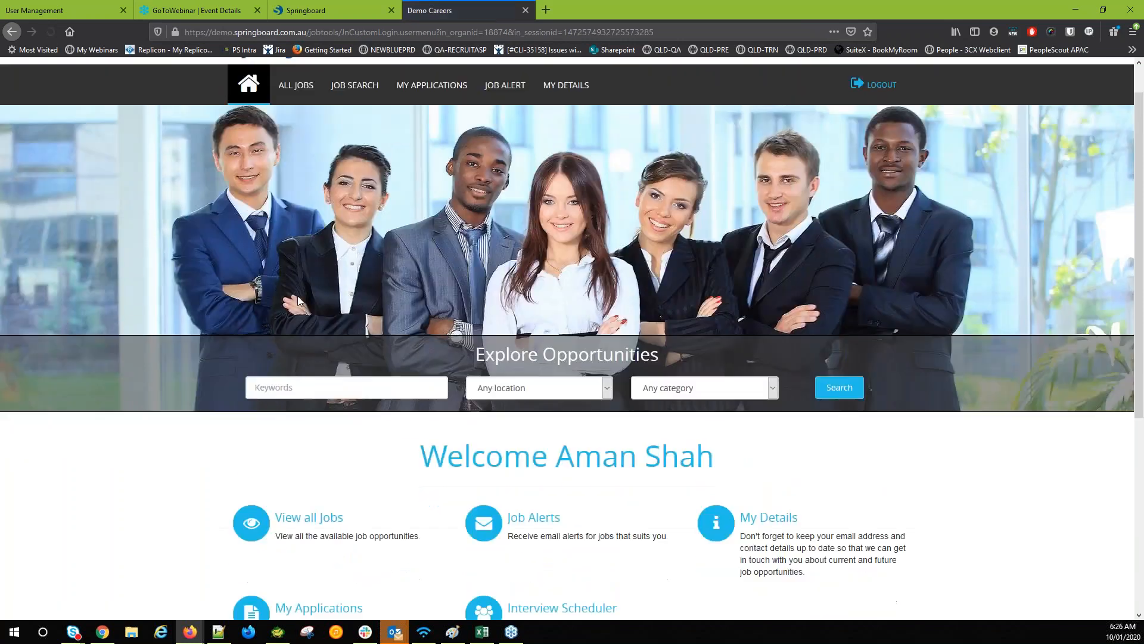
{"action": "scroll", "coordinate": [298, 296], "scroll_direction": "down", "scroll_amount": 5}
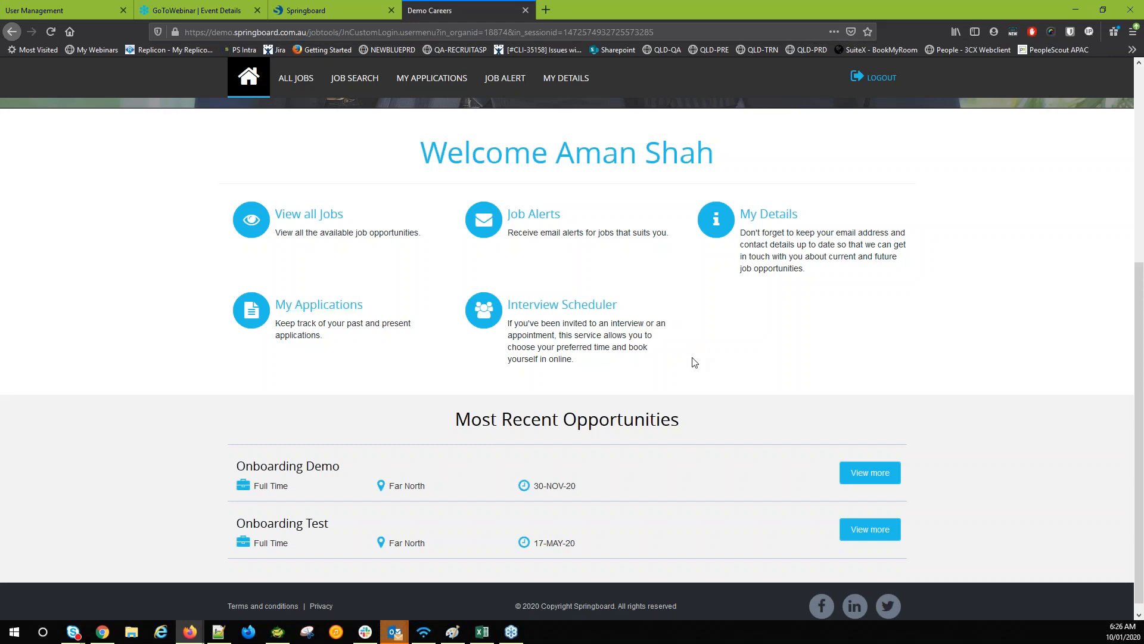
{"action": "left_click_drag", "start_coordinate": [615, 314], "coordinate": [507, 310]}
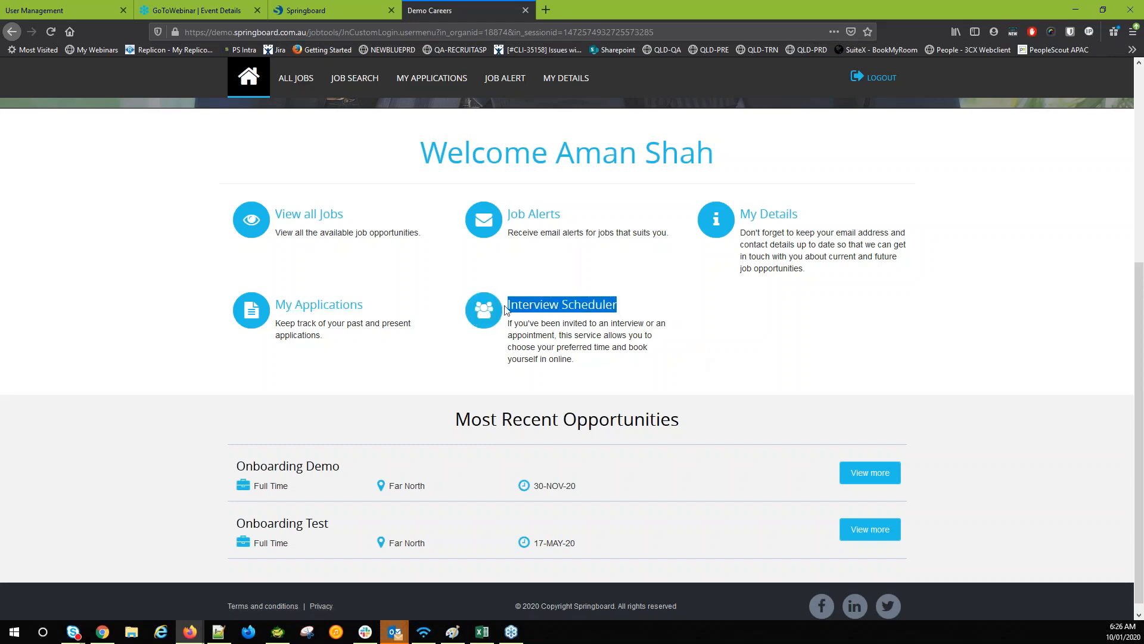
{"action": "left_click", "coordinate": [599, 347]}
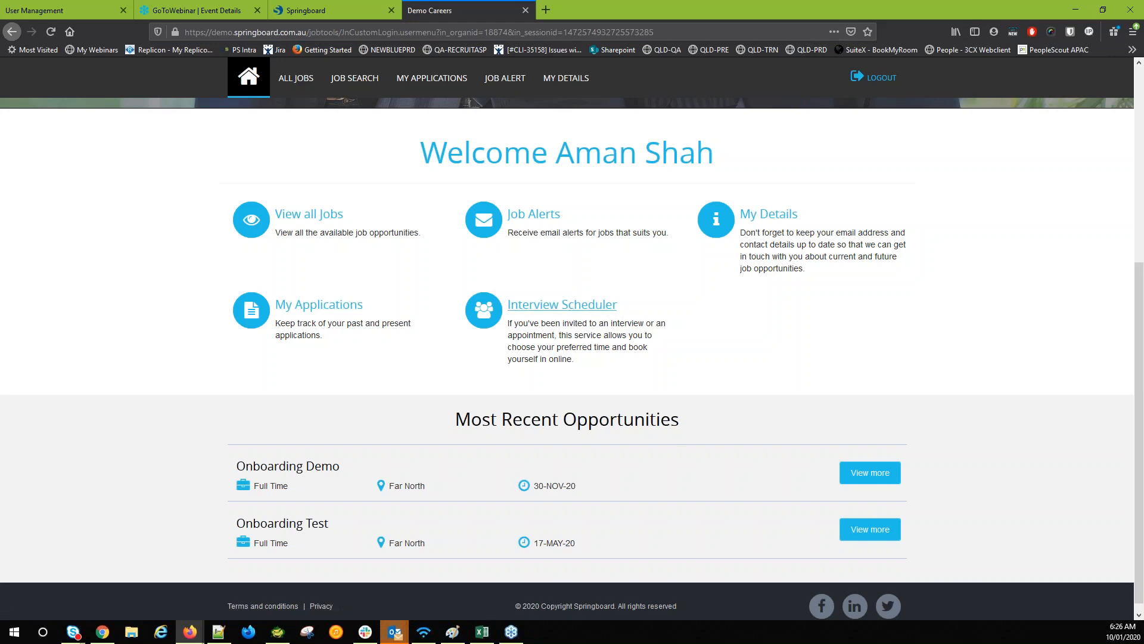
{"action": "left_click", "coordinate": [537, 310]}
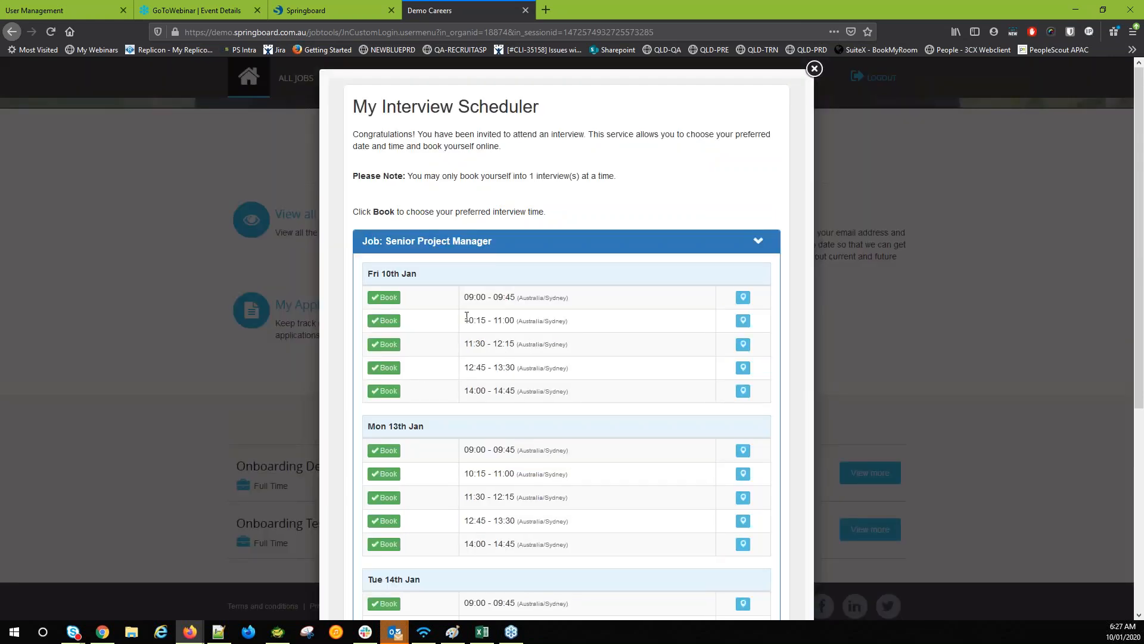
Book the Monday 13th Jan 09:00–09:45 slot for the Senior Project Manager interview
{"action": "scroll", "coordinate": [459, 319], "scroll_direction": "down", "scroll_amount": 4}
{"action": "scroll", "coordinate": [455, 319], "scroll_direction": "up", "scroll_amount": 4}
{"action": "scroll", "coordinate": [393, 264], "scroll_direction": "down", "scroll_amount": 3}
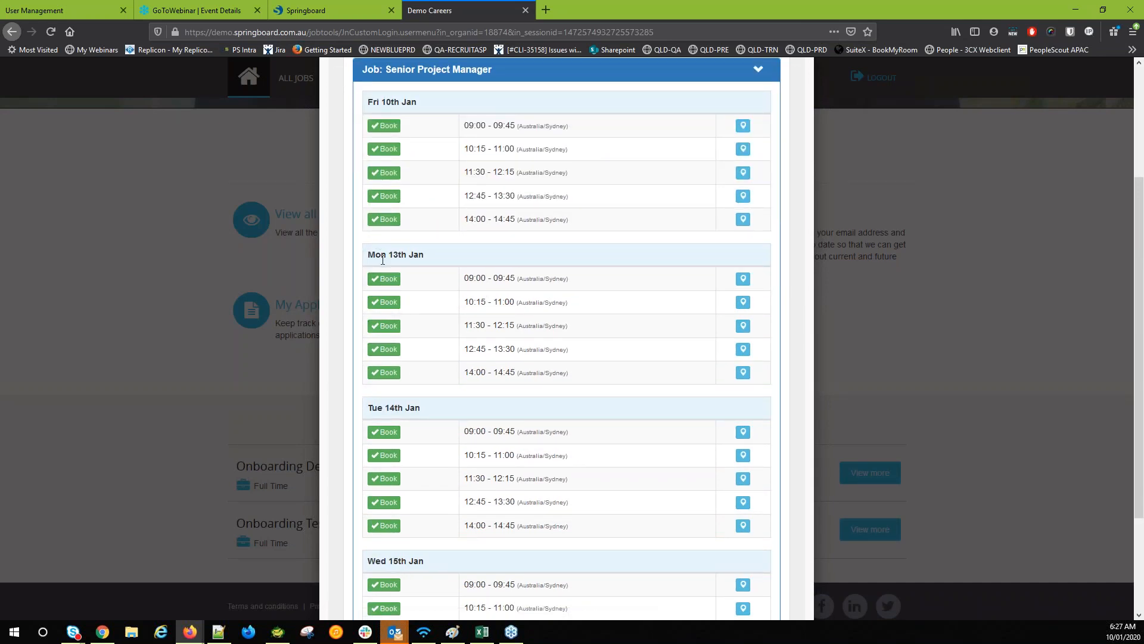
{"action": "left_click", "coordinate": [388, 283]}
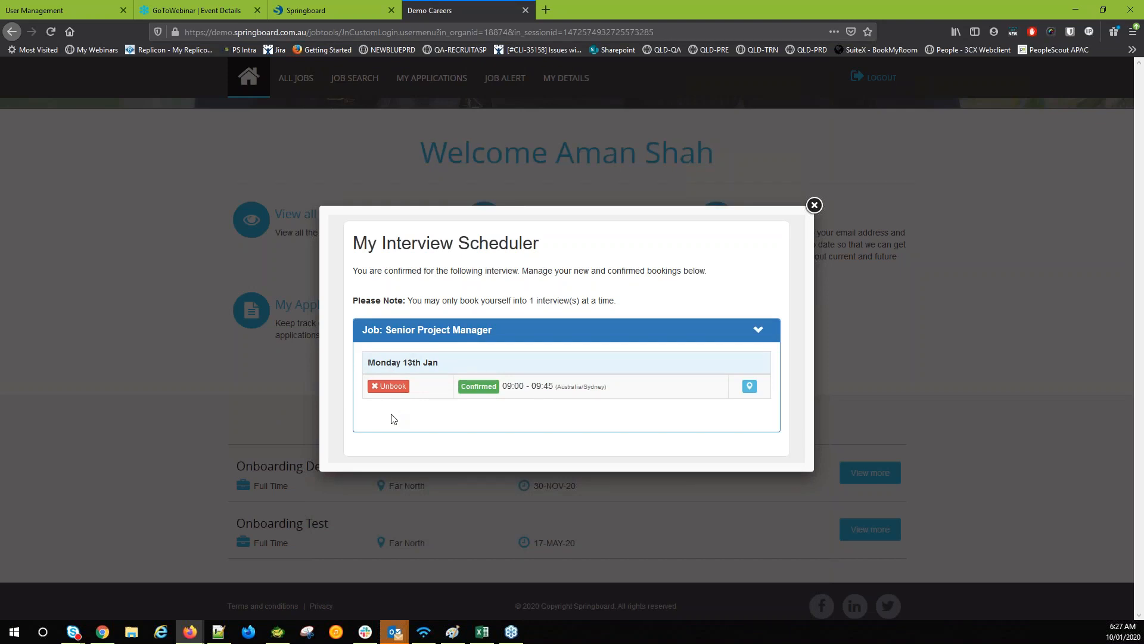
{"action": "left_click", "coordinate": [280, 10]}
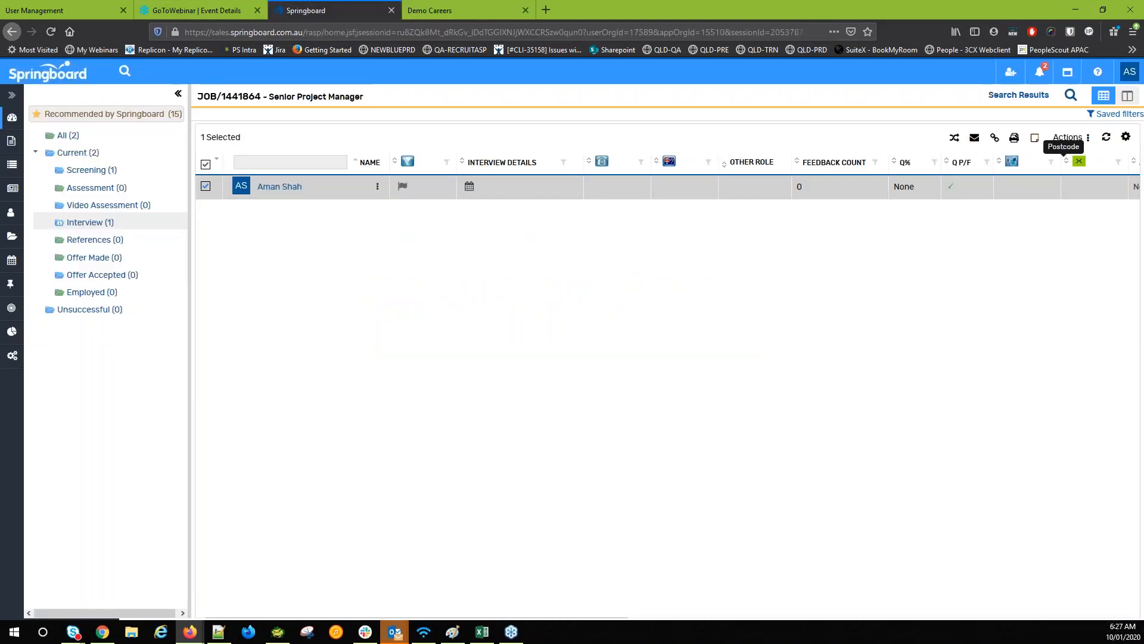
Refresh the Interview list and delete the candidate's 13-Jan-2020 09:00–09:45 interview booking
{"action": "left_click", "coordinate": [1106, 137]}
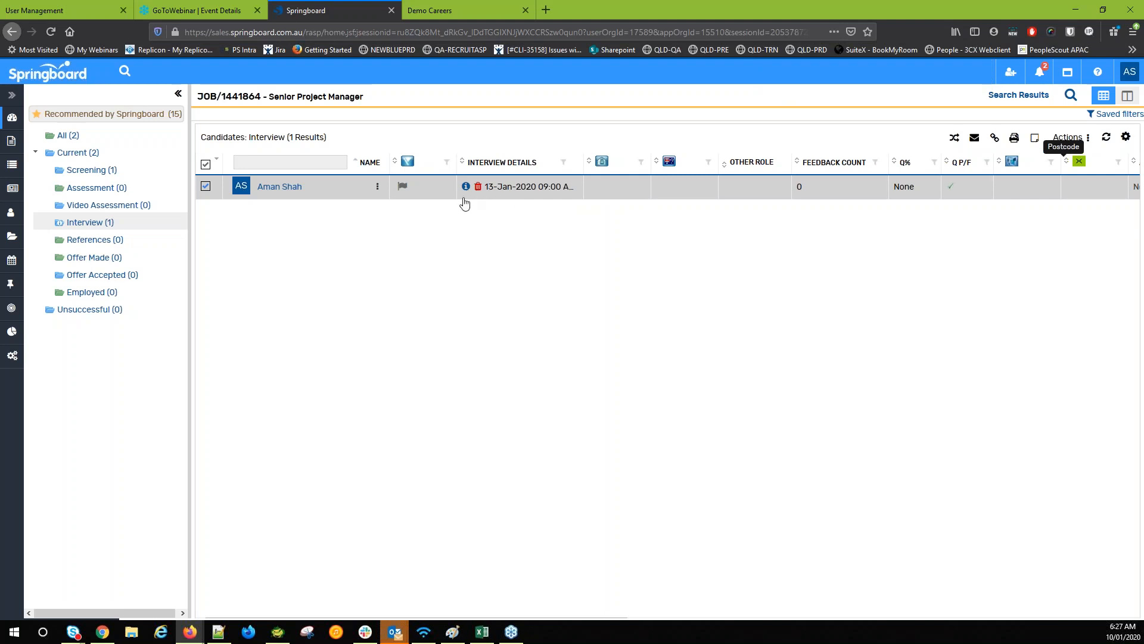
{"action": "left_click", "coordinate": [482, 188]}
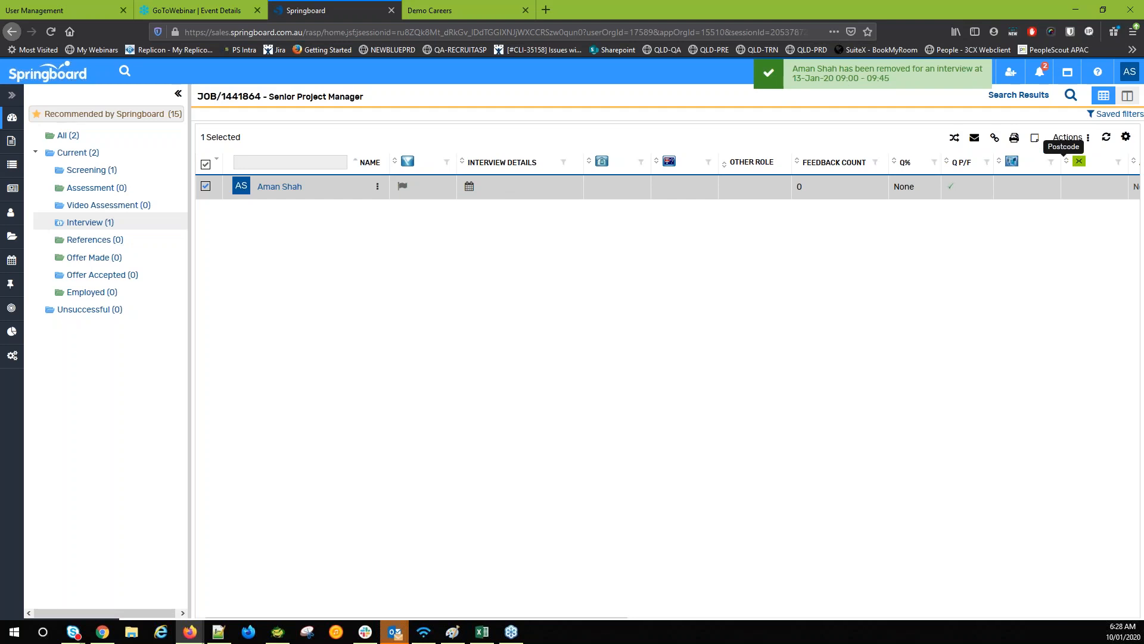
Drag the candidate row from the Interview stage onto References in the folder tree
{"action": "right_click", "coordinate": [293, 188]}
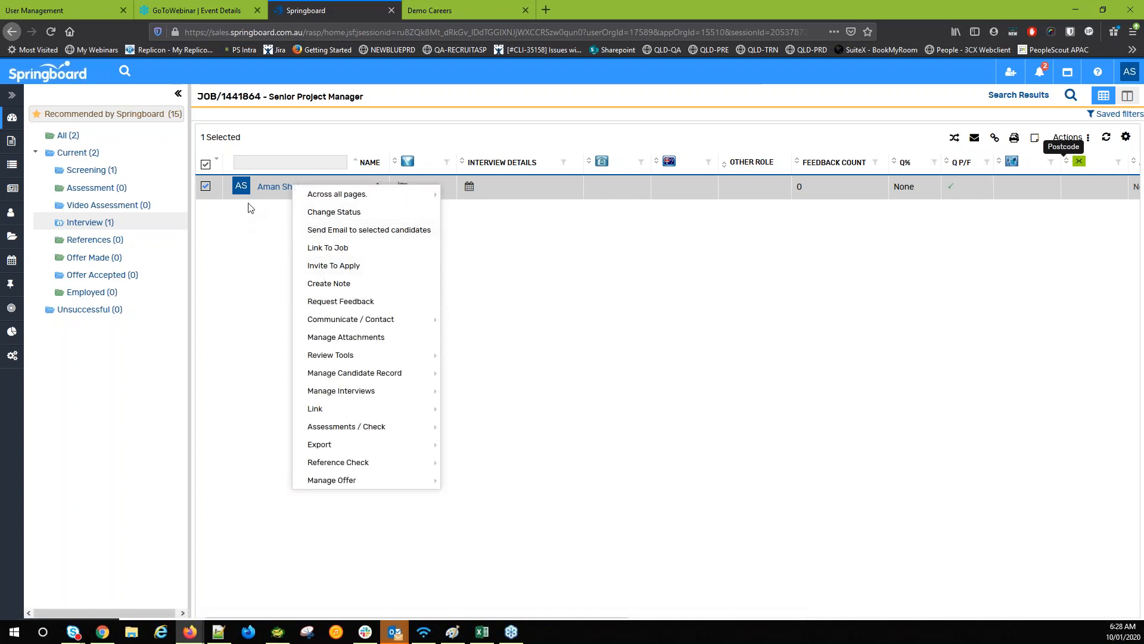
{"action": "mouse_move", "coordinate": [350, 391]}
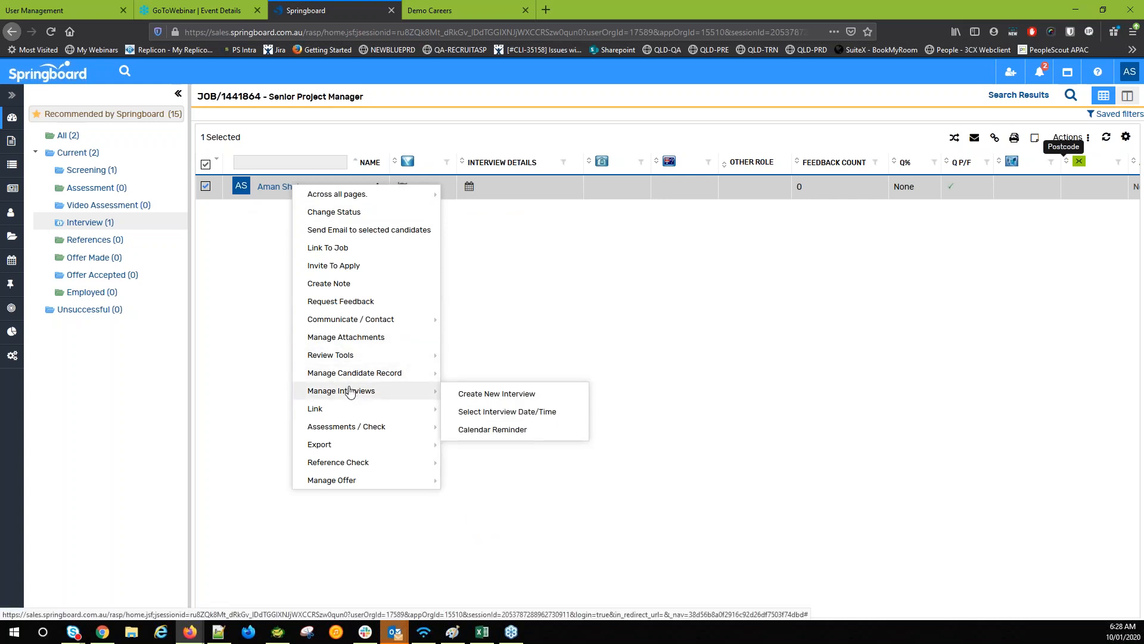
{"action": "left_click", "coordinate": [358, 138]}
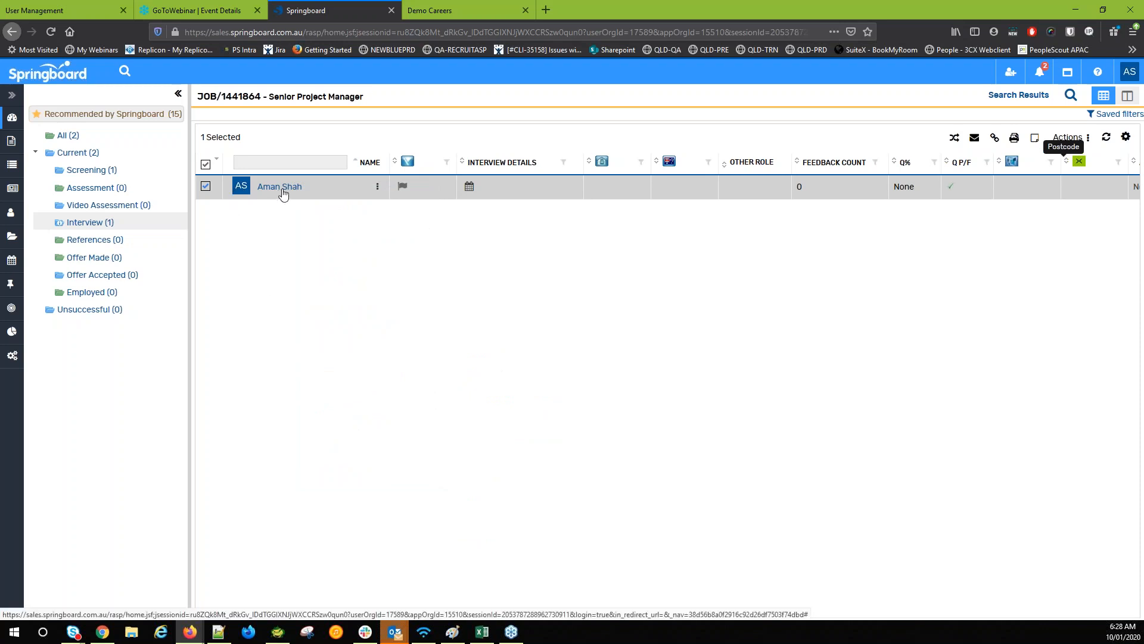
{"action": "left_click_drag", "start_coordinate": [286, 191], "coordinate": [83, 245]}
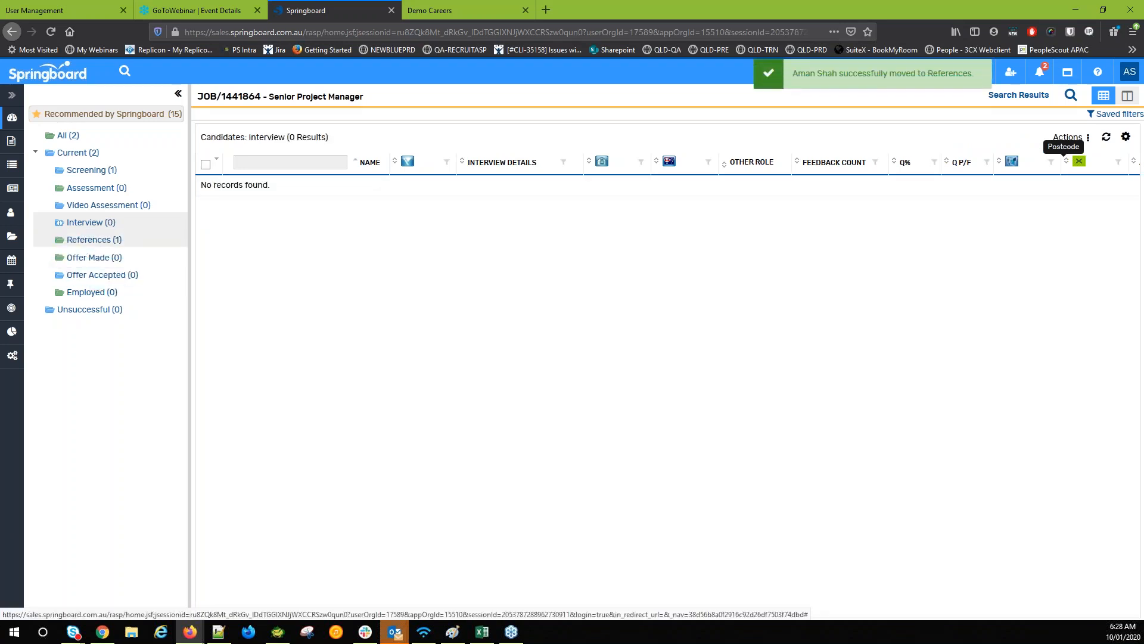
List the References stage's single candidate, check Offer Made (0), then return to References
{"action": "right_click", "coordinate": [90, 241]}
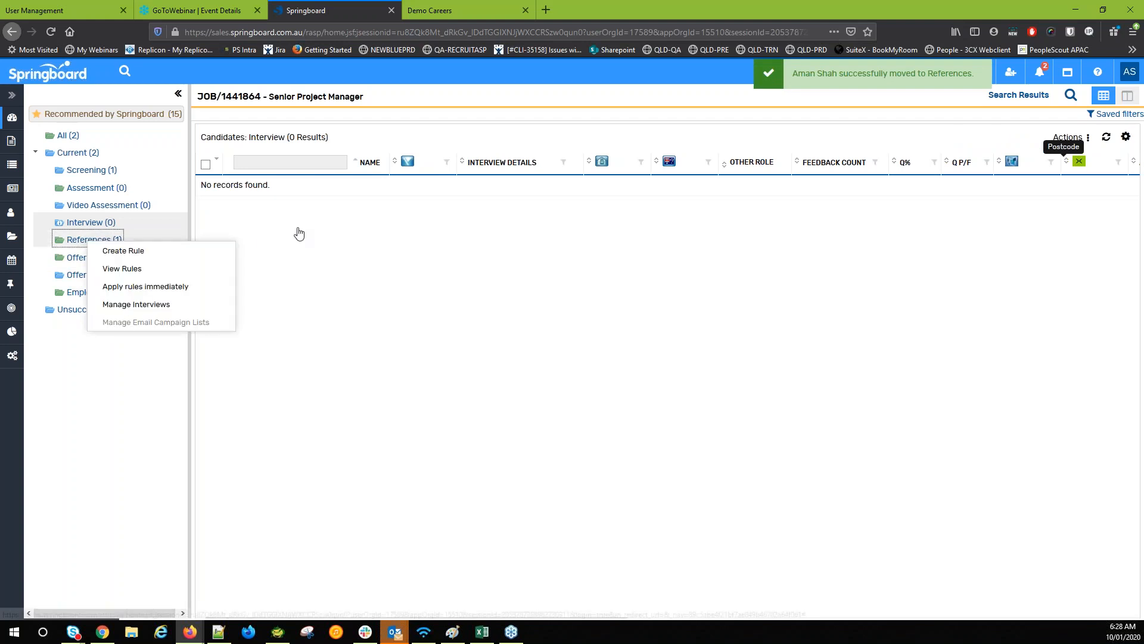
{"action": "left_click", "coordinate": [104, 240]}
{"action": "right_click", "coordinate": [277, 191]}
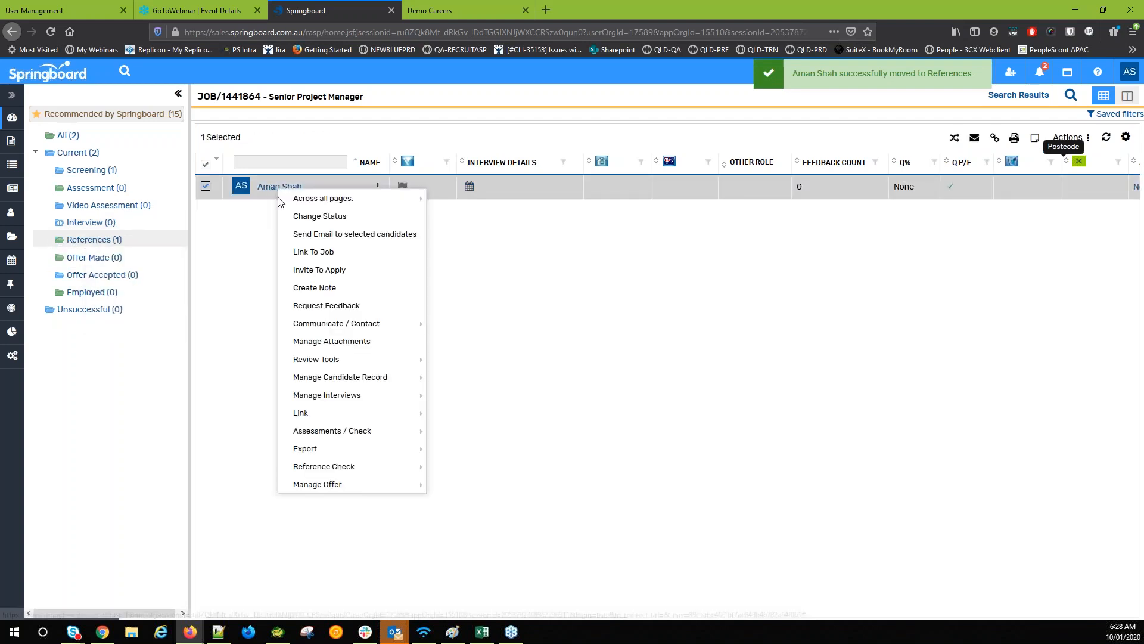
{"action": "left_click", "coordinate": [250, 346]}
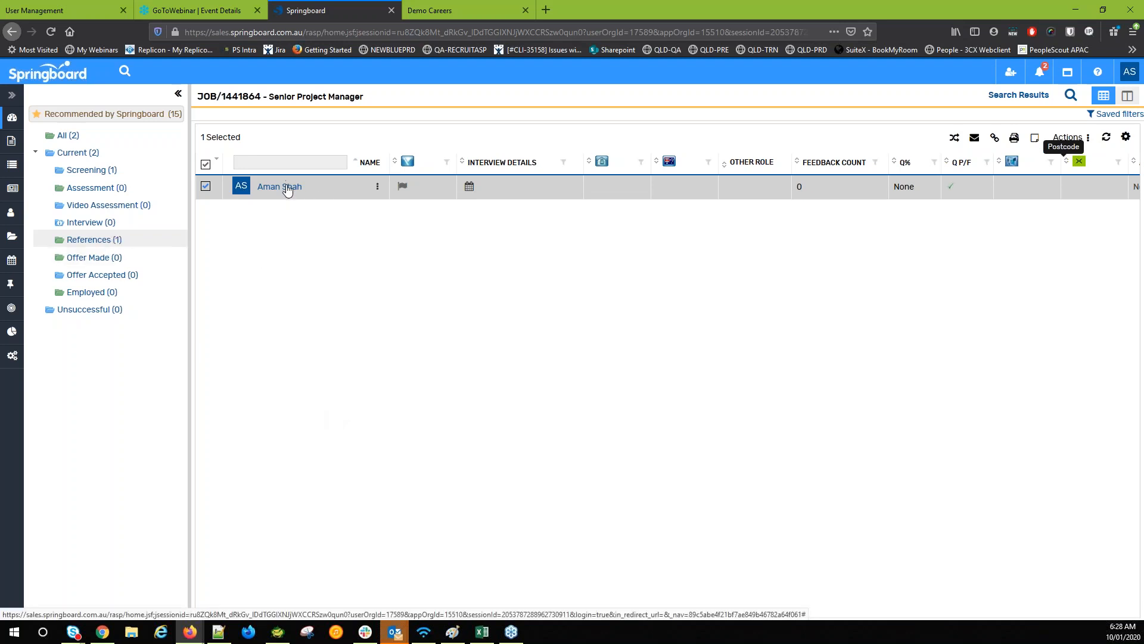
{"action": "left_click", "coordinate": [93, 259]}
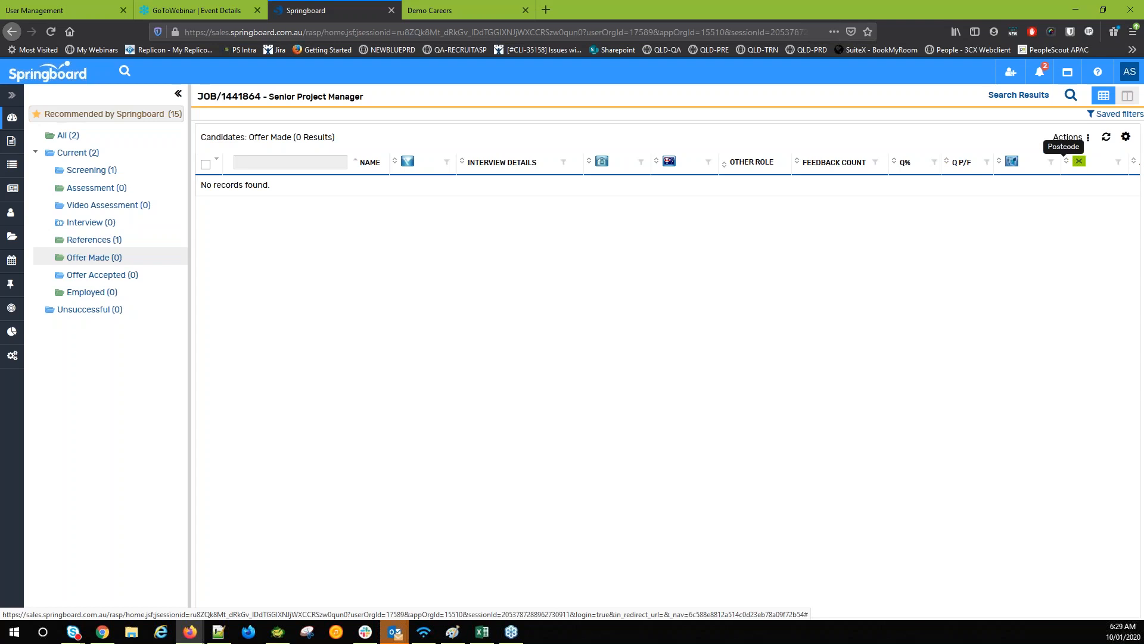
{"action": "left_click", "coordinate": [95, 239]}
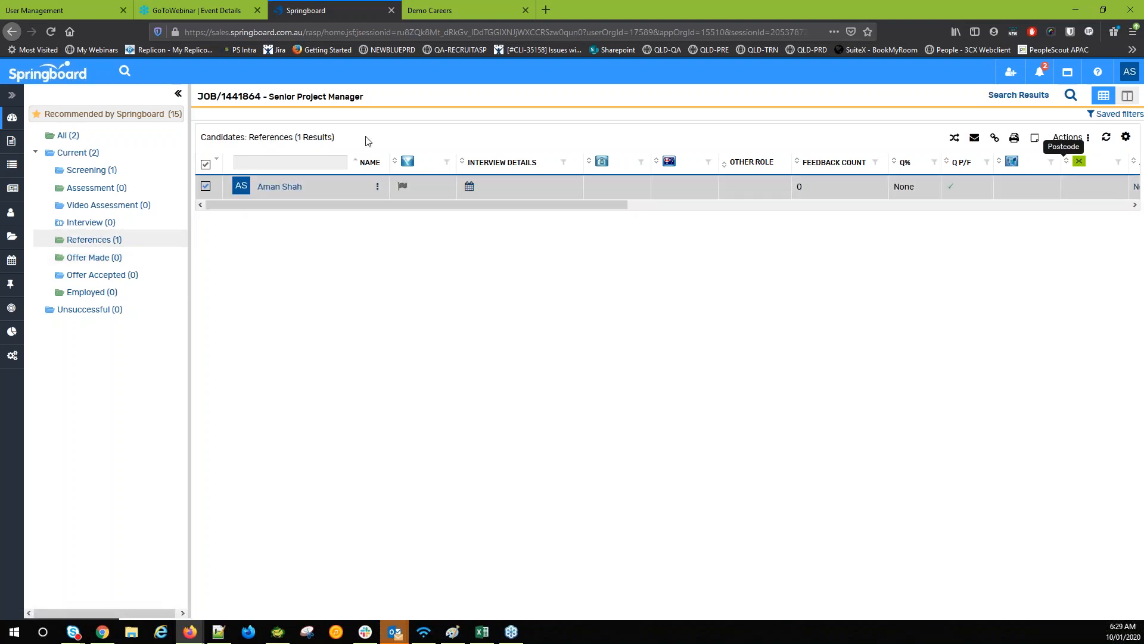
Start generating a form for the candidate and choose the New Starter form
{"action": "right_click", "coordinate": [297, 190]}
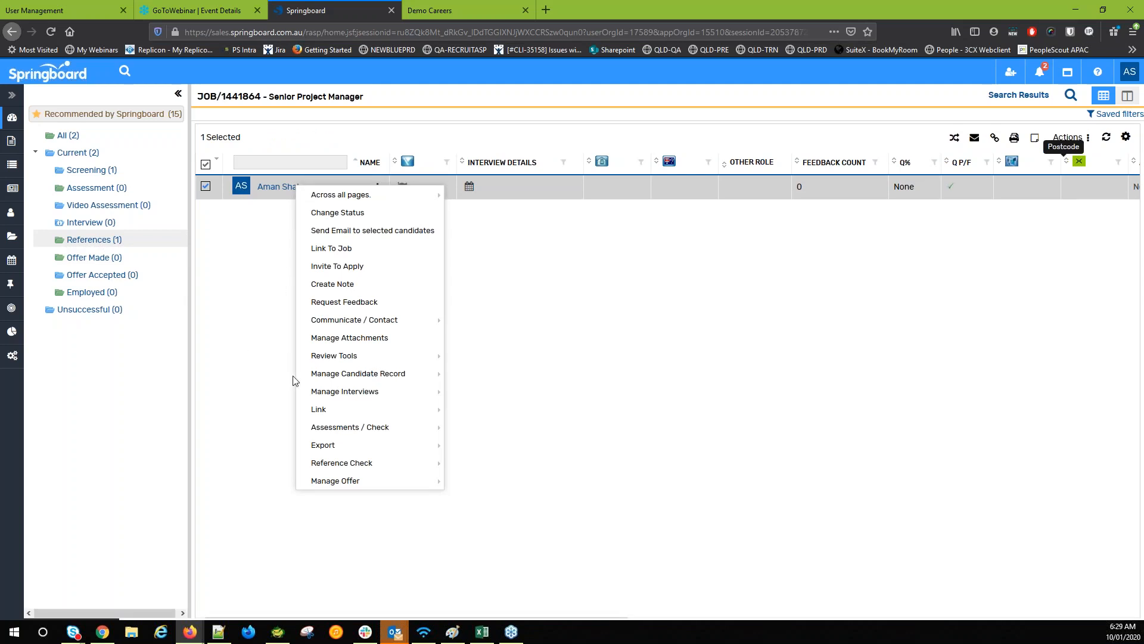
{"action": "mouse_move", "coordinate": [441, 375]}
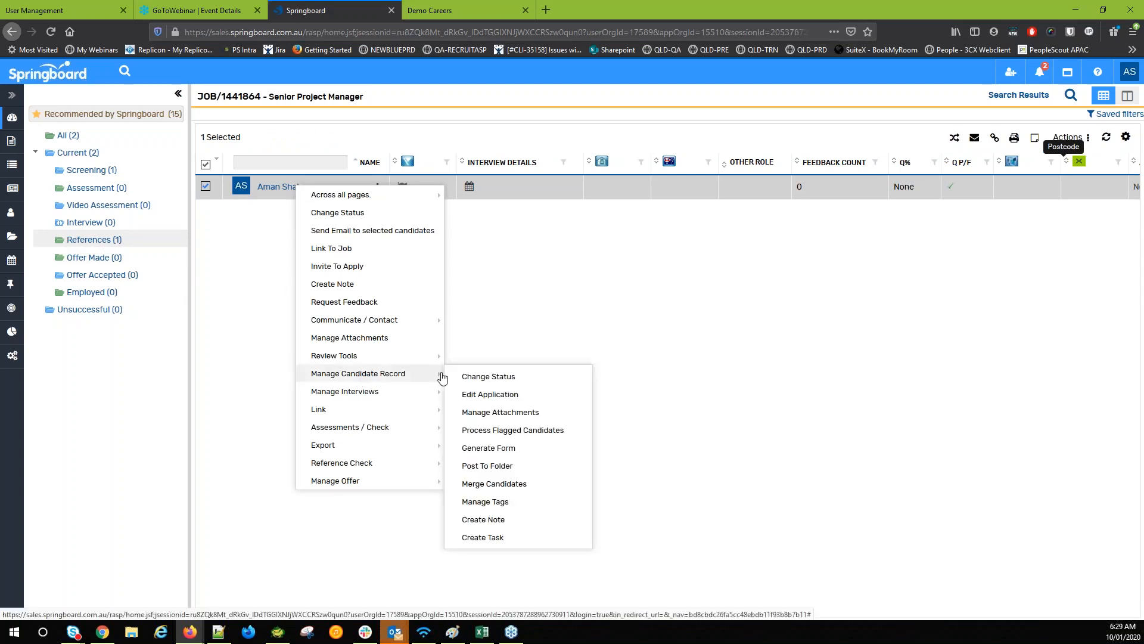
{"action": "left_click", "coordinate": [517, 451]}
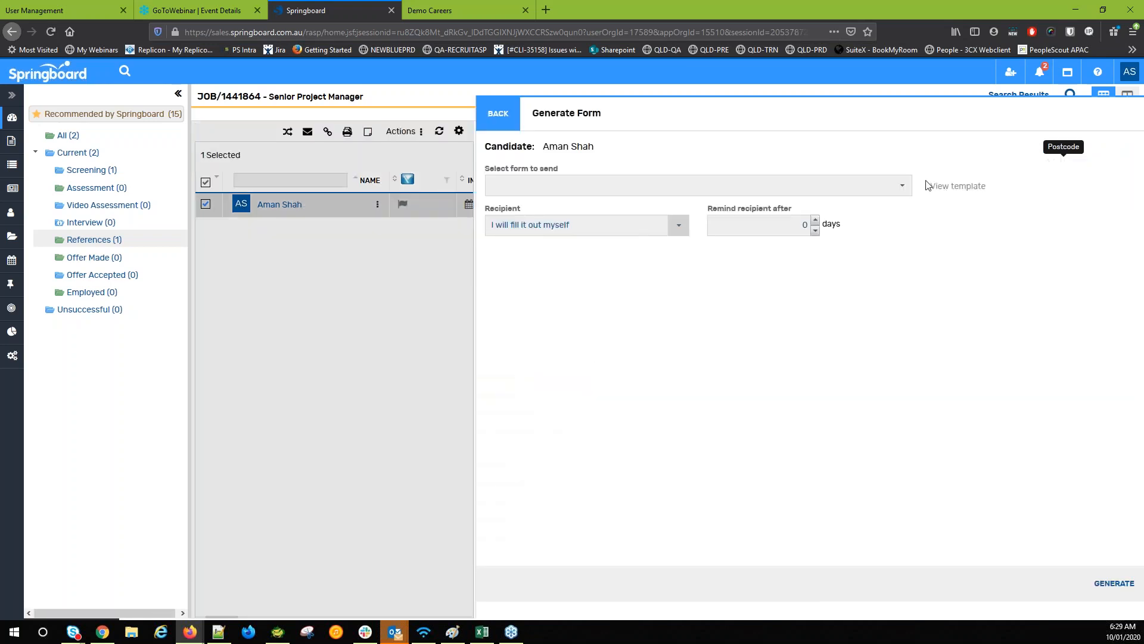
{"action": "left_click", "coordinate": [906, 190]}
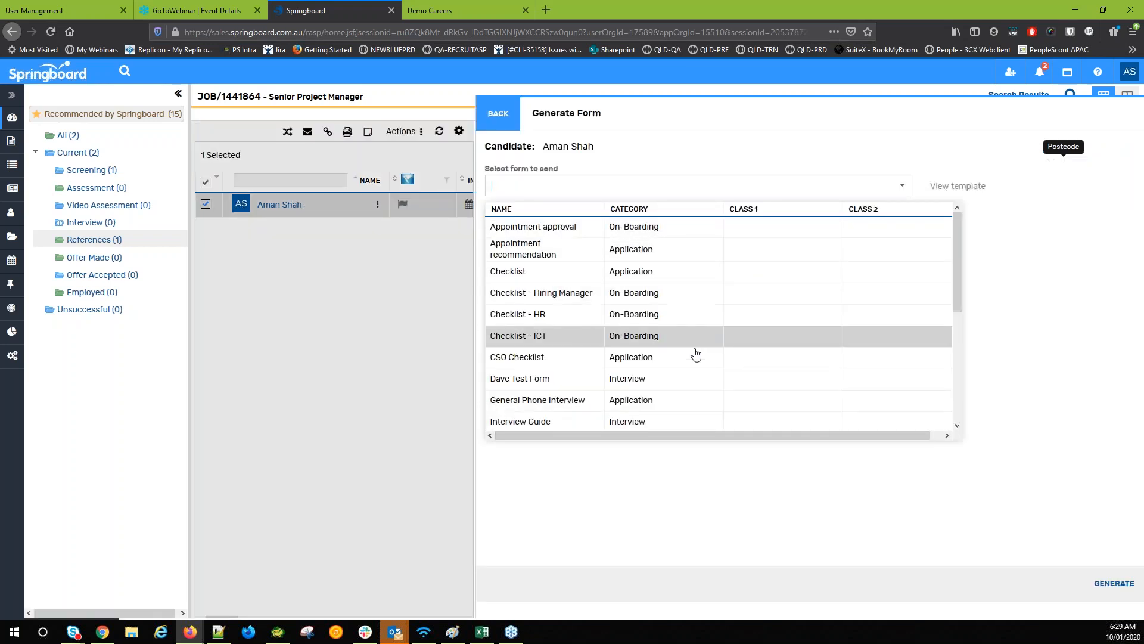
{"action": "scroll", "coordinate": [590, 298], "scroll_direction": "down", "scroll_amount": 5}
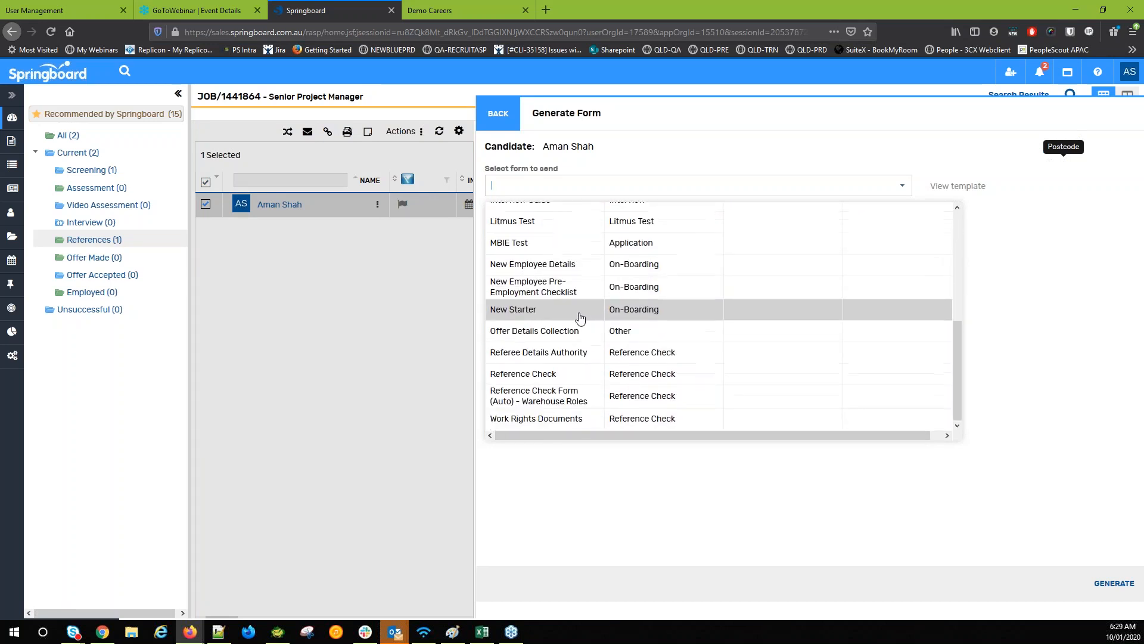
{"action": "left_click", "coordinate": [580, 317]}
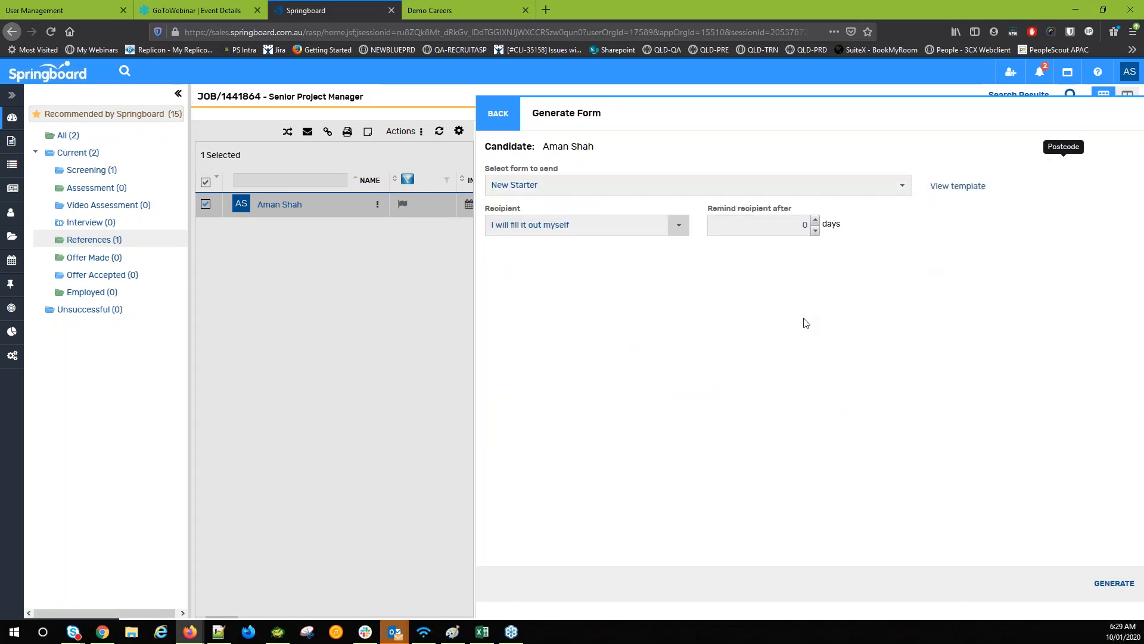
Set the form's recipient to Candidate and tick 'Display on candidate portal'
{"action": "left_click", "coordinate": [678, 225]}
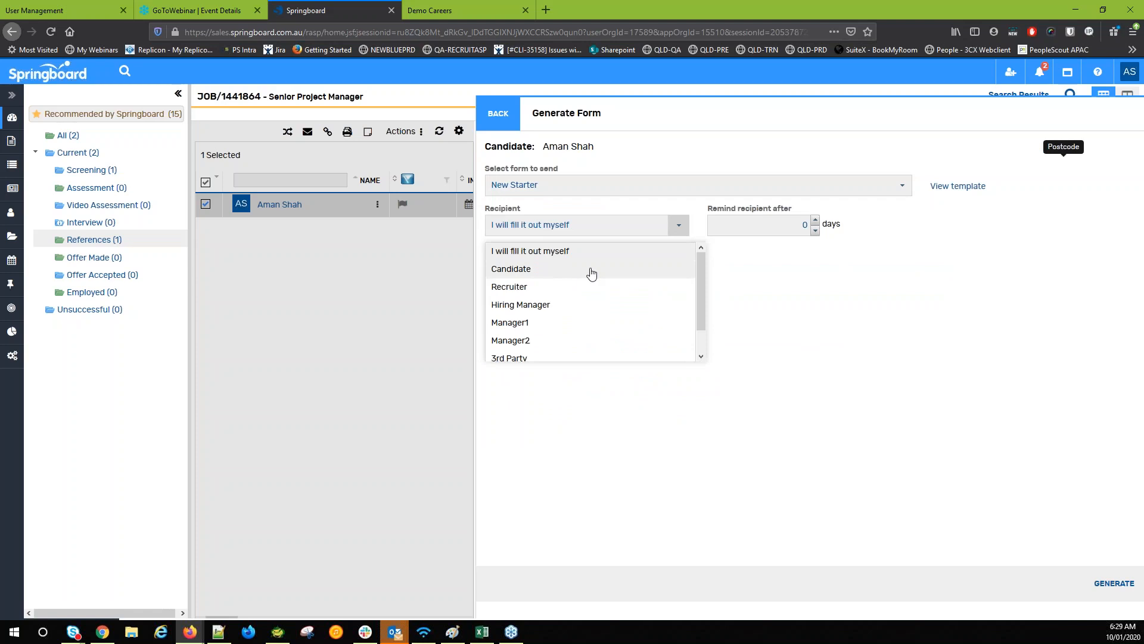
{"action": "left_click", "coordinate": [591, 273]}
{"action": "scroll", "coordinate": [554, 425], "scroll_direction": "down", "scroll_amount": 4}
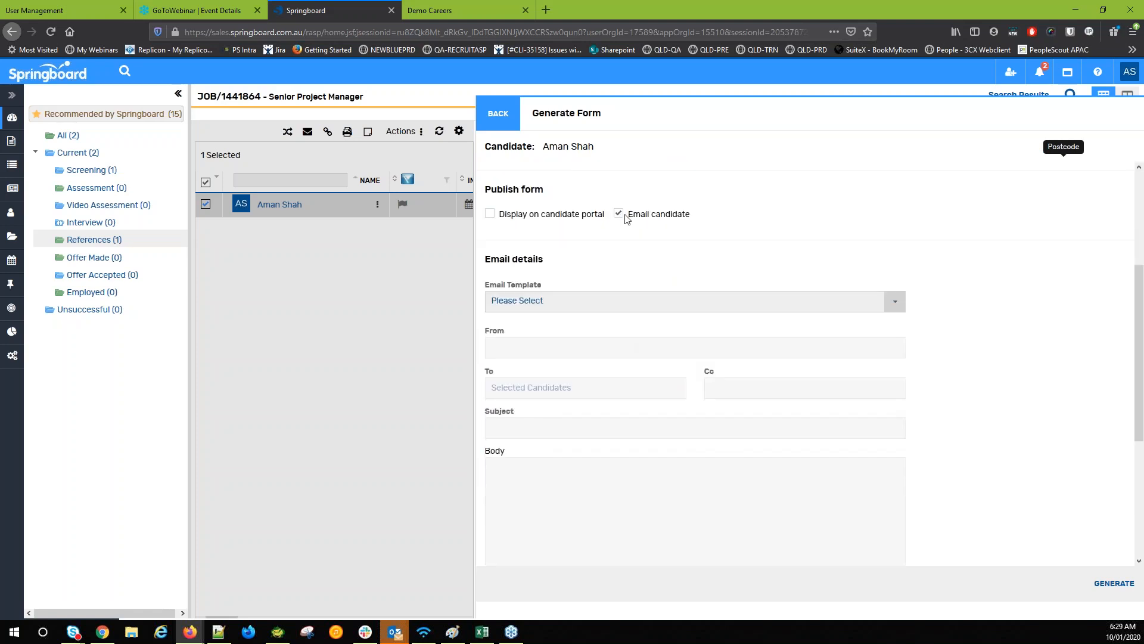
{"action": "scroll", "coordinate": [620, 221], "scroll_direction": "up", "scroll_amount": 3}
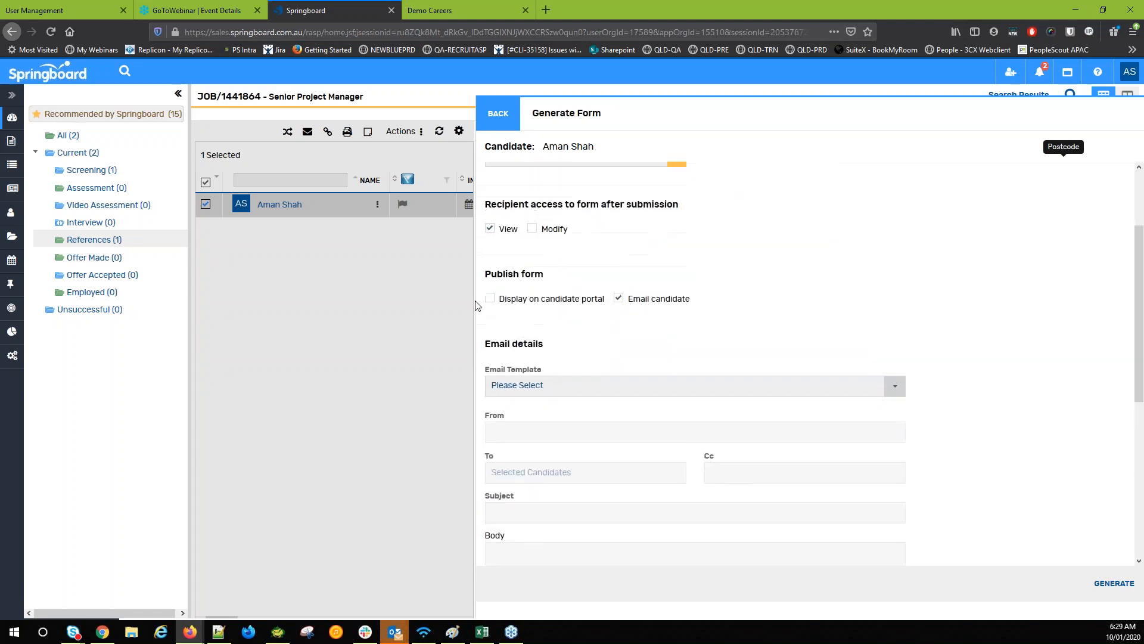
{"action": "left_click", "coordinate": [490, 315]}
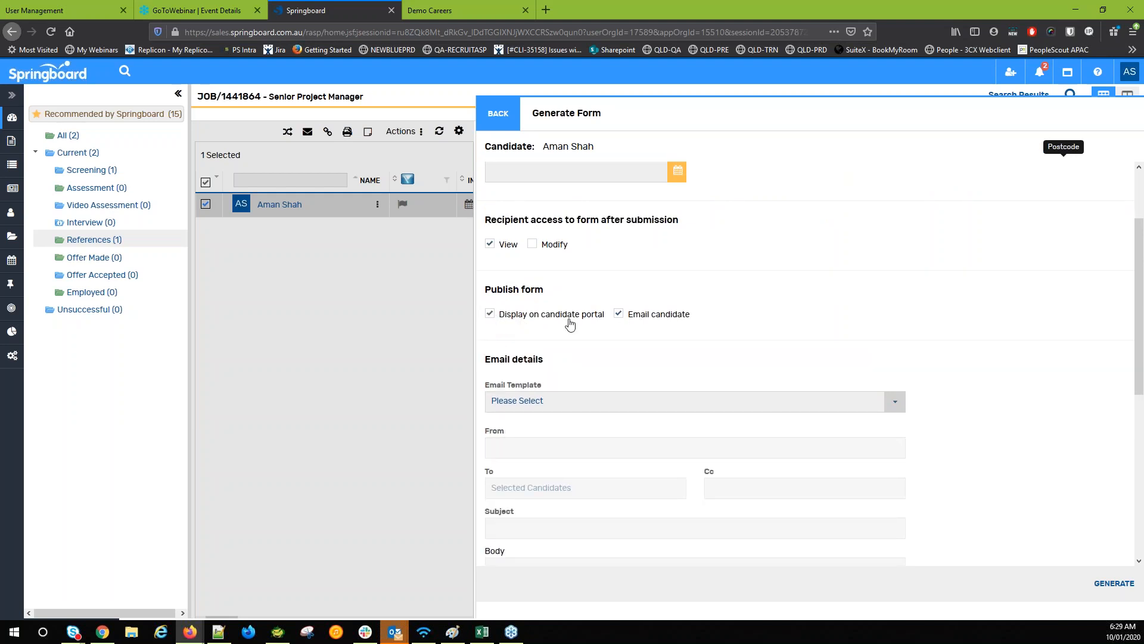
{"action": "left_click", "coordinate": [451, 7]}
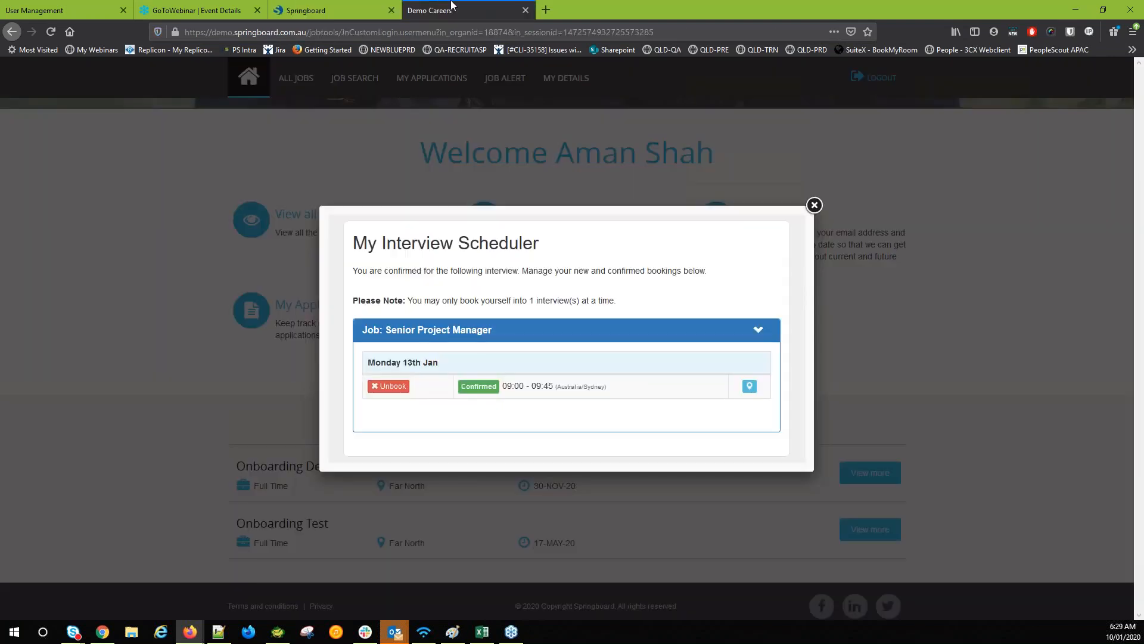
Close the My Interview Scheduler popup and return to Springboard's Generate Form panel
{"action": "left_click", "coordinate": [814, 205]}
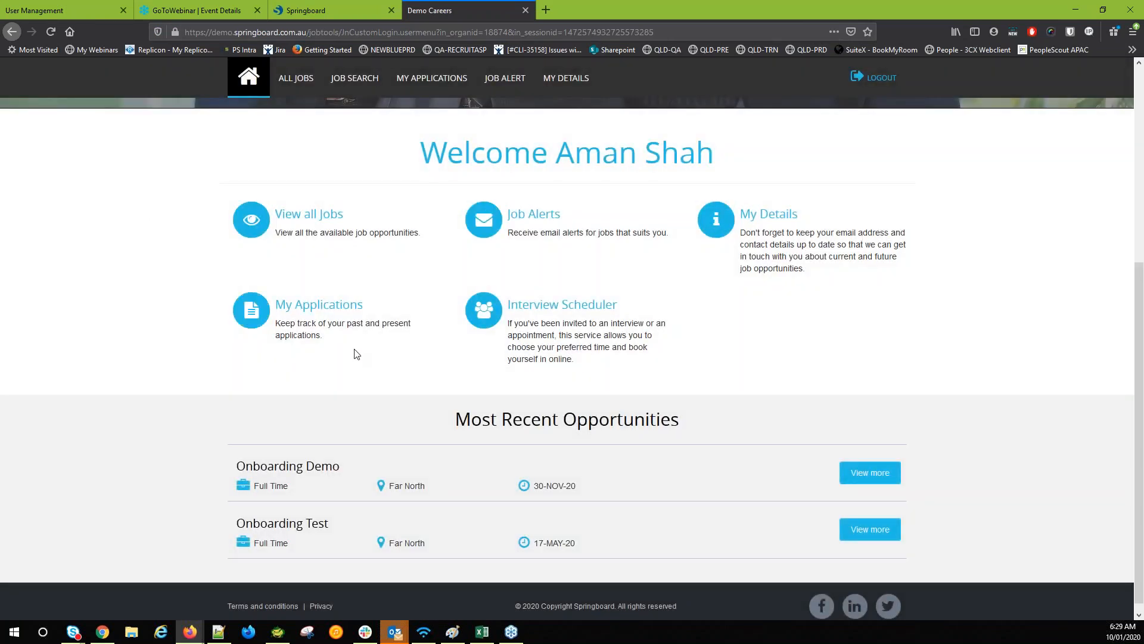
{"action": "left_click", "coordinate": [337, 8]}
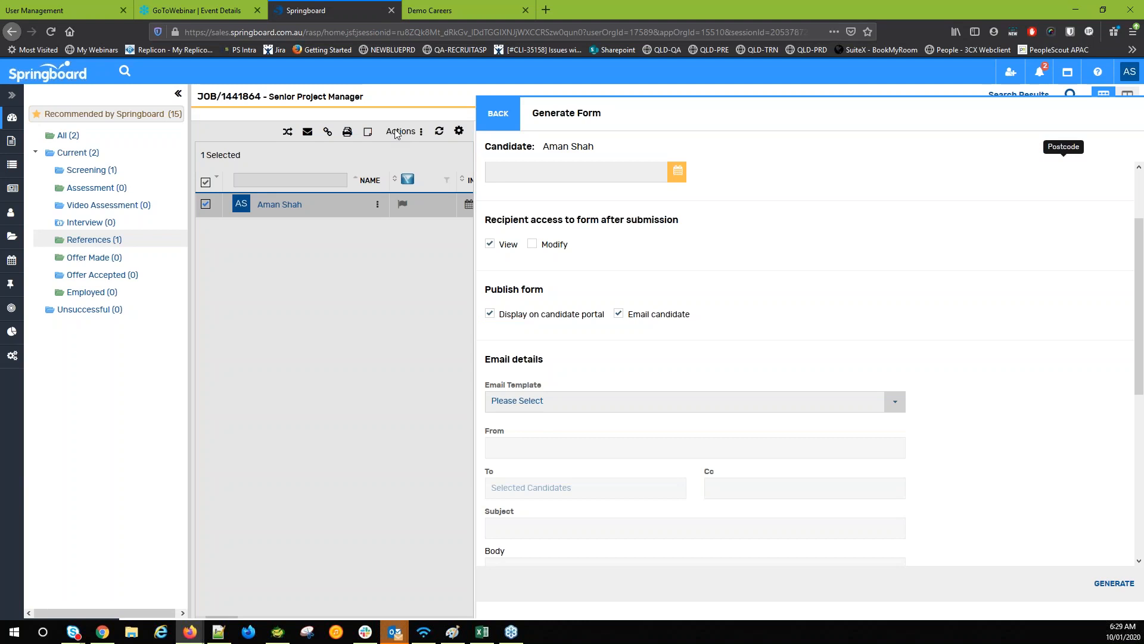
Generate the New Starter form with the Form Approval email template, then open the candidate's profile
{"action": "left_click", "coordinate": [531, 401]}
{"action": "left_click", "coordinate": [542, 451]}
{"action": "scroll", "coordinate": [973, 427], "scroll_direction": "down", "scroll_amount": 5}
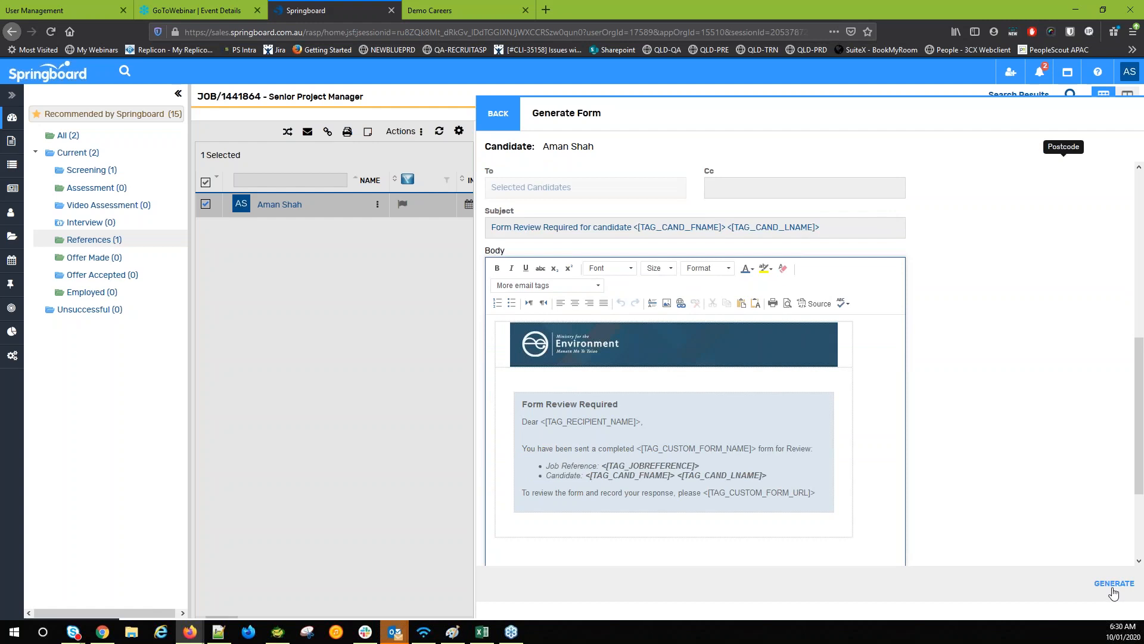
{"action": "left_click", "coordinate": [1110, 586]}
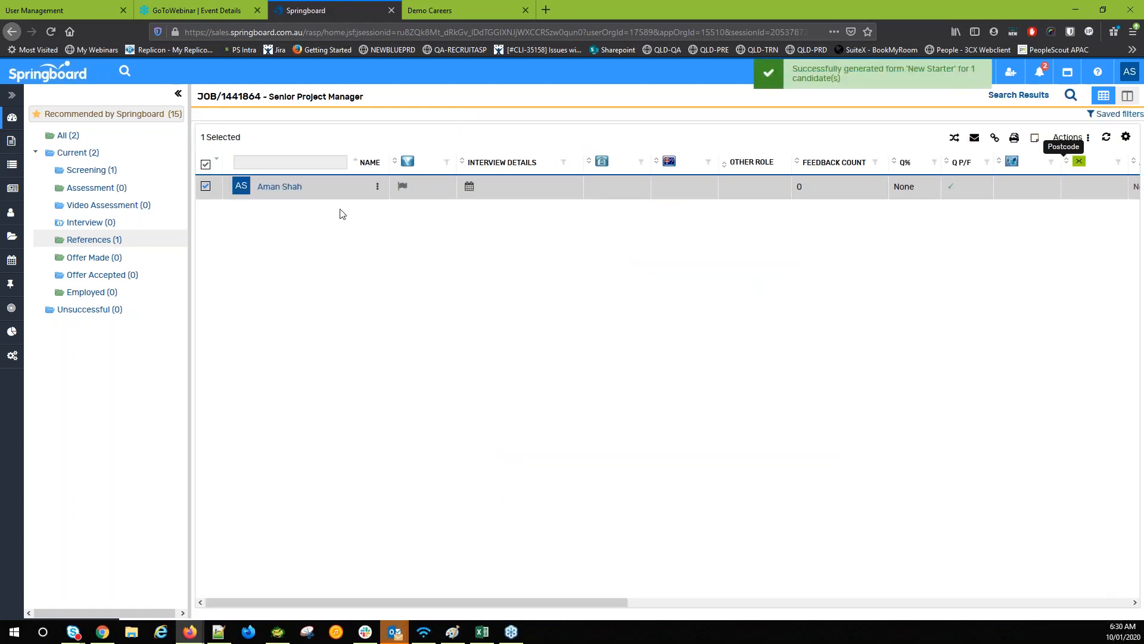
{"action": "left_click", "coordinate": [286, 192]}
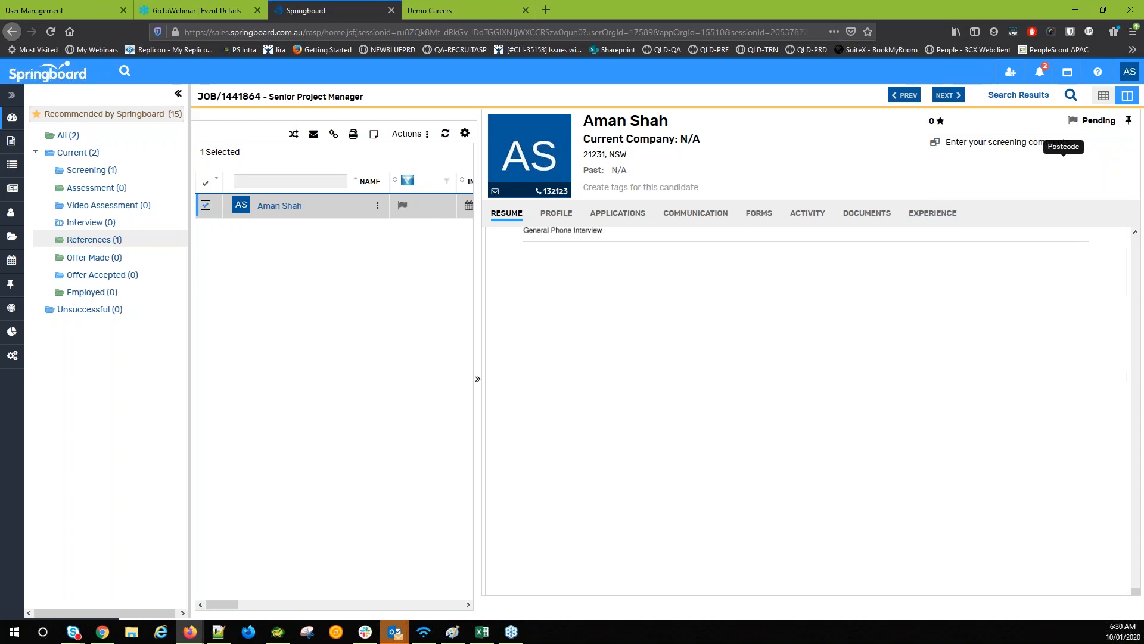
Start adding a single new candidate to the Senior Project Manager job
{"action": "left_click", "coordinate": [1012, 76]}
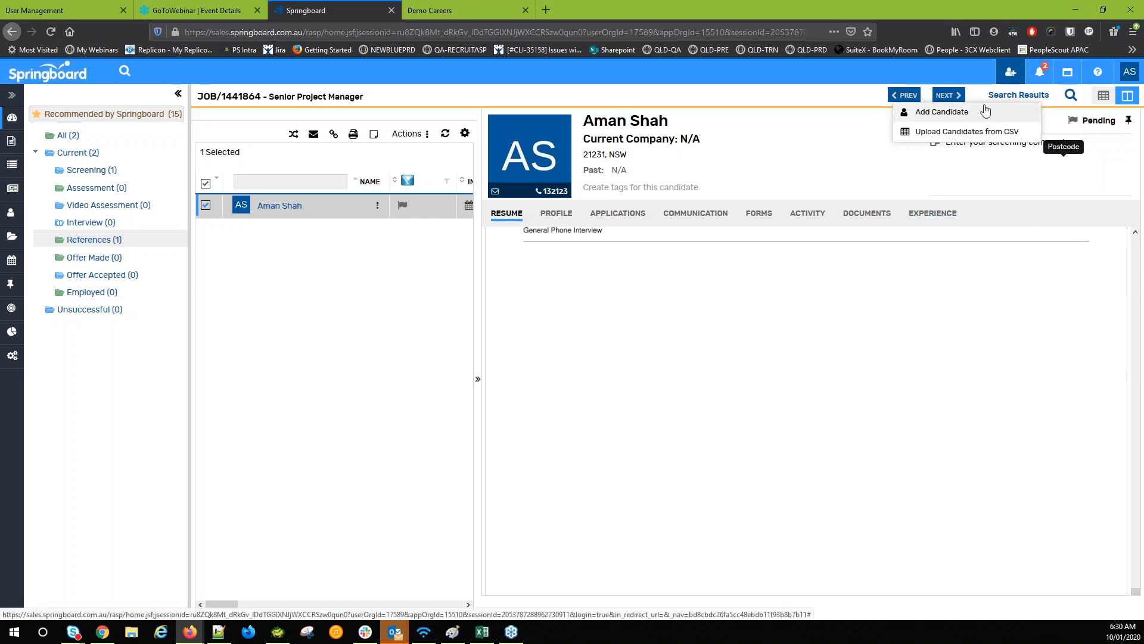
{"action": "left_click", "coordinate": [985, 112]}
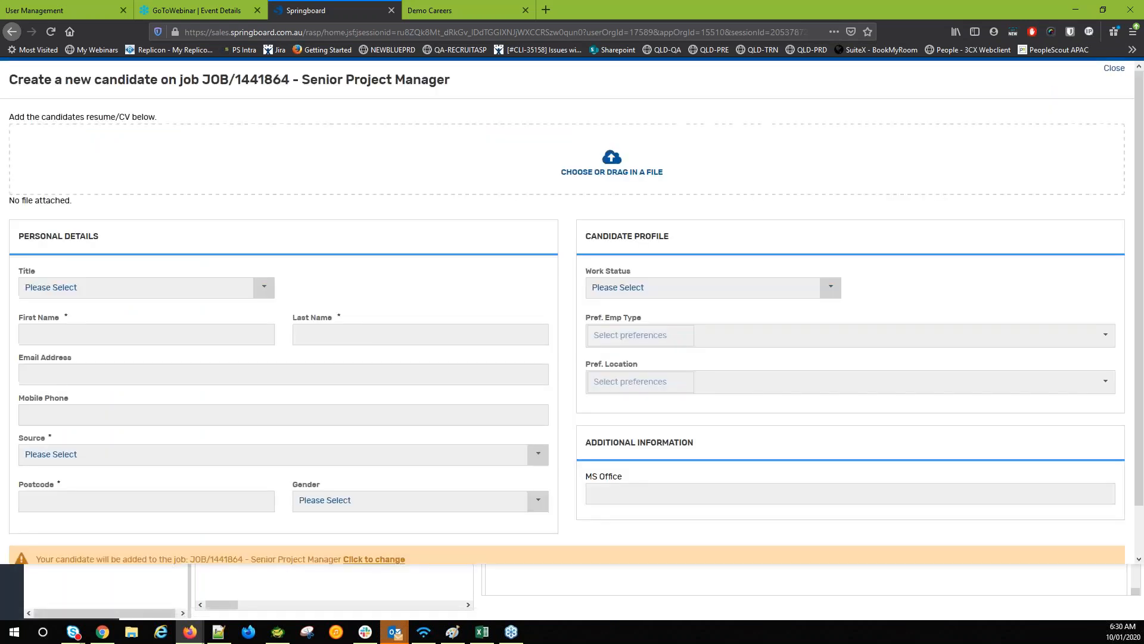
{"action": "left_click", "coordinate": [208, 298]}
{"action": "left_click", "coordinate": [328, 250]}
Attach John Citizen cv.doc as the candidate's CV and pre-fill details from the resume
{"action": "left_click", "coordinate": [322, 161]}
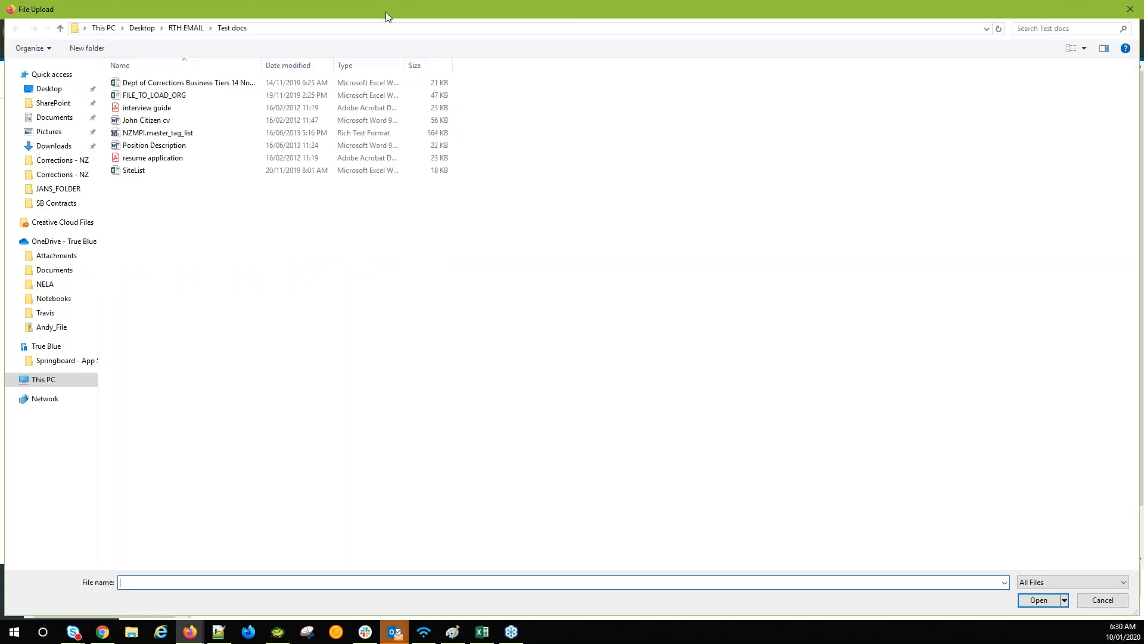
{"action": "left_click", "coordinate": [142, 121]}
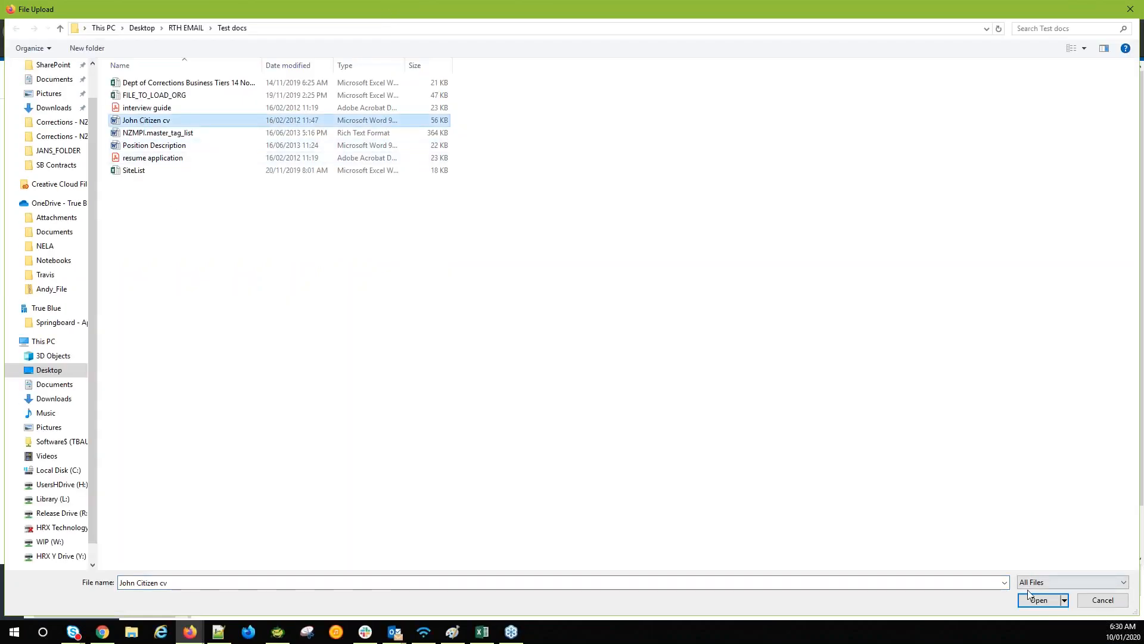
{"action": "left_click", "coordinate": [1039, 600]}
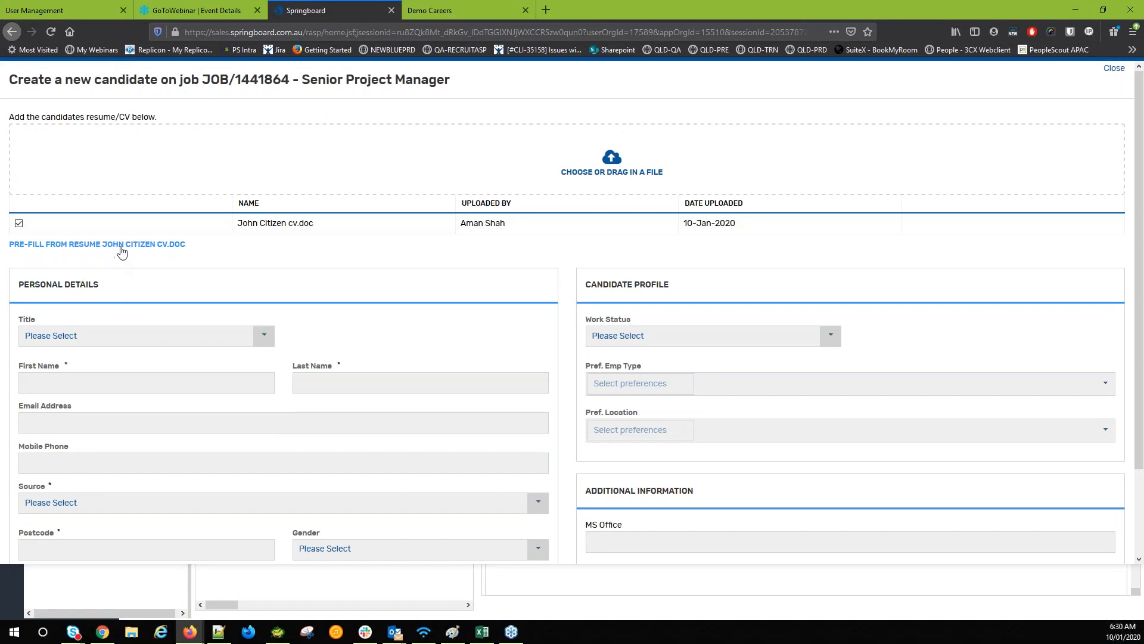
{"action": "left_click", "coordinate": [118, 247]}
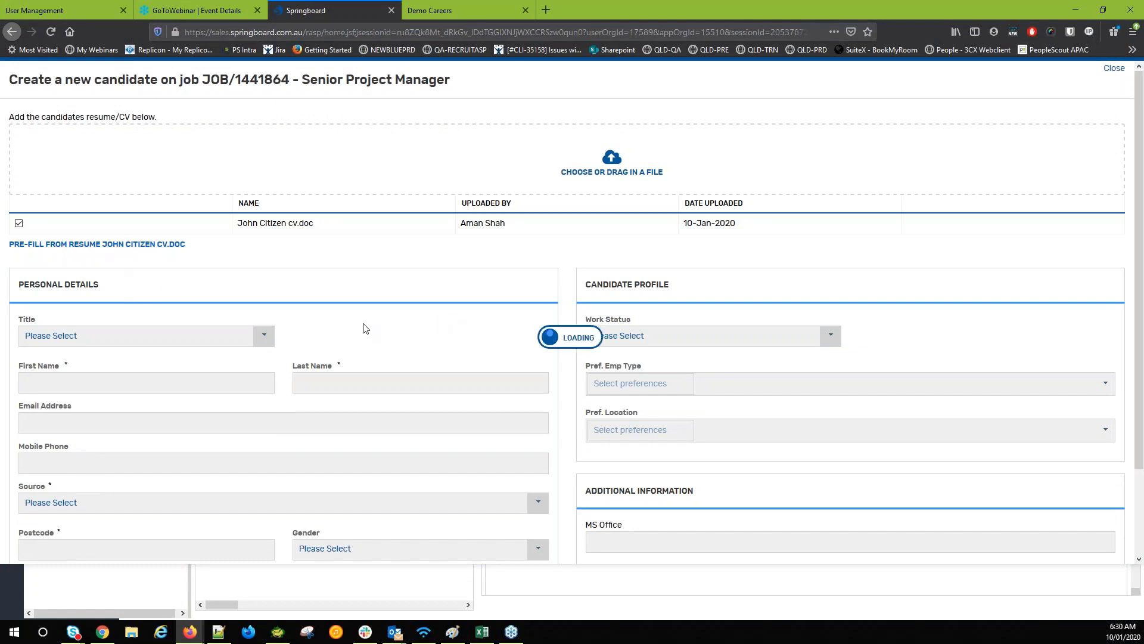
{"action": "scroll", "coordinate": [314, 322], "scroll_direction": "down", "scroll_amount": 3}
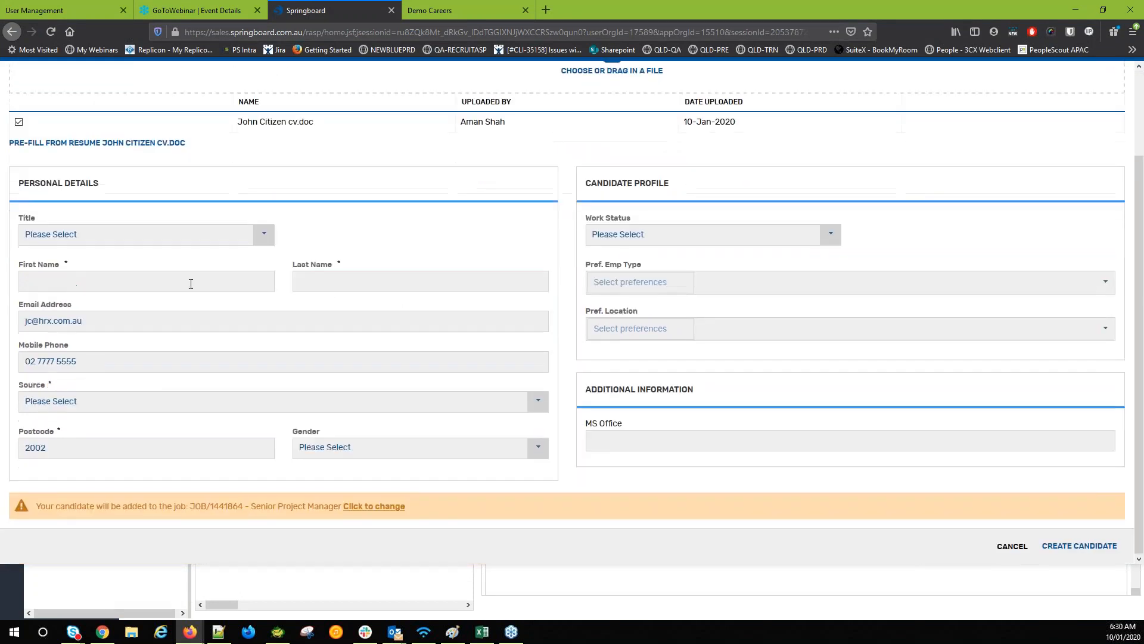
Enter the candidate's first and last names and set the source to Apply With LinkedIn
{"action": "left_click", "coordinate": [108, 284]}
{"action": "type", "text": "as"}
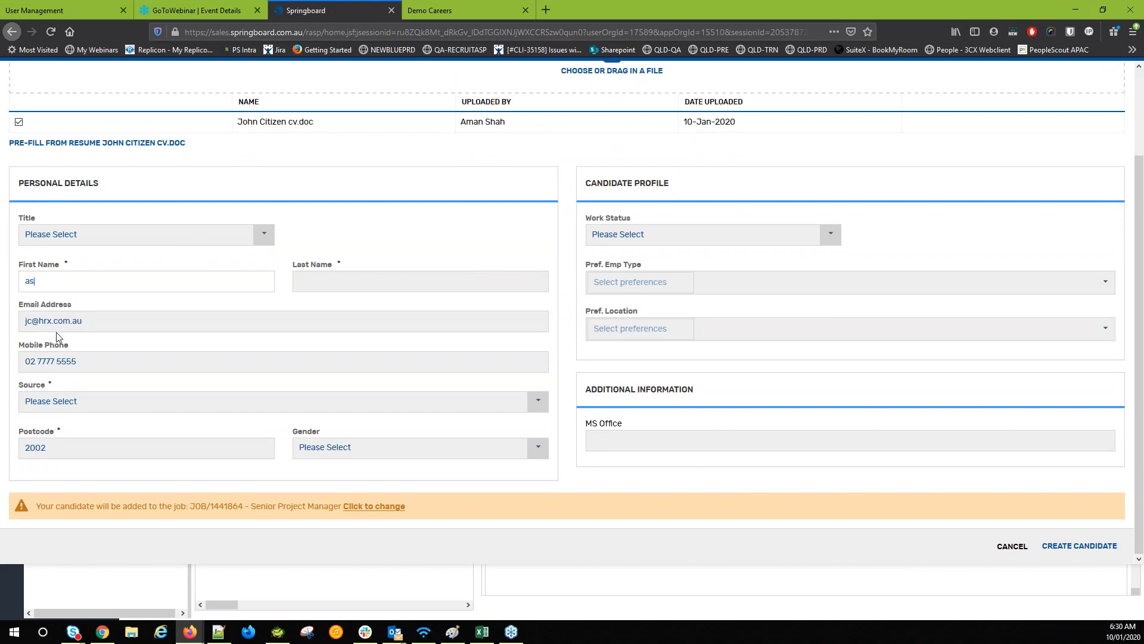
{"action": "left_click", "coordinate": [97, 398]}
{"action": "left_click", "coordinate": [112, 424]}
{"action": "left_click", "coordinate": [332, 272]}
{"action": "type", "text": "as"}
Set the candidate's work status to Australian Citizen and gender to Male
{"action": "left_click", "coordinate": [669, 237]}
{"action": "left_click", "coordinate": [631, 281]}
{"action": "left_click", "coordinate": [349, 451]}
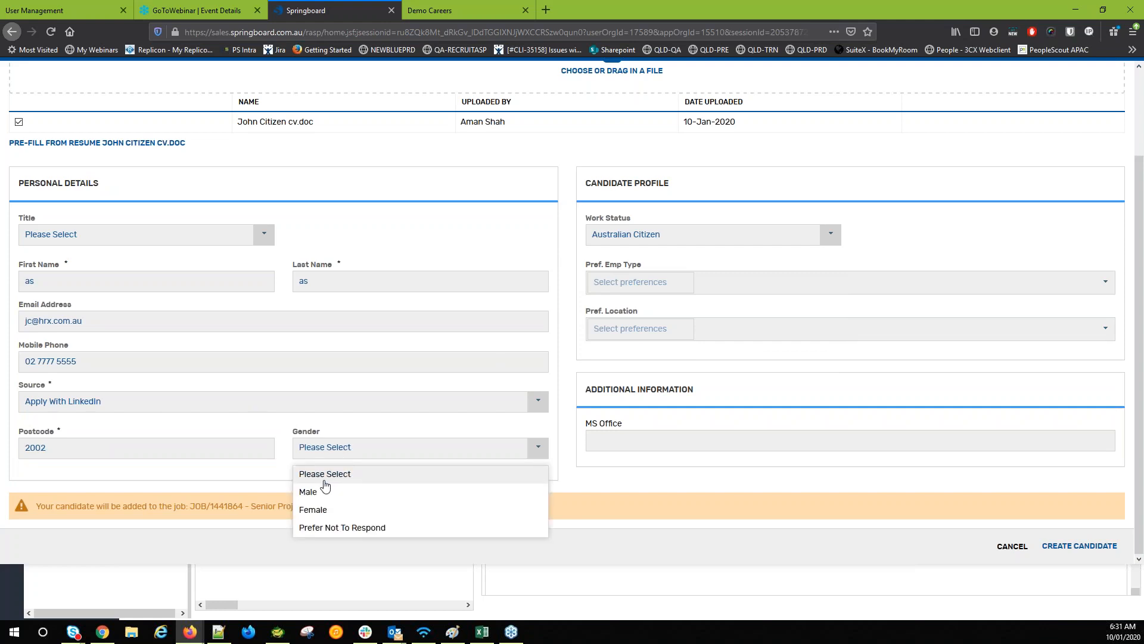
{"action": "left_click", "coordinate": [332, 498]}
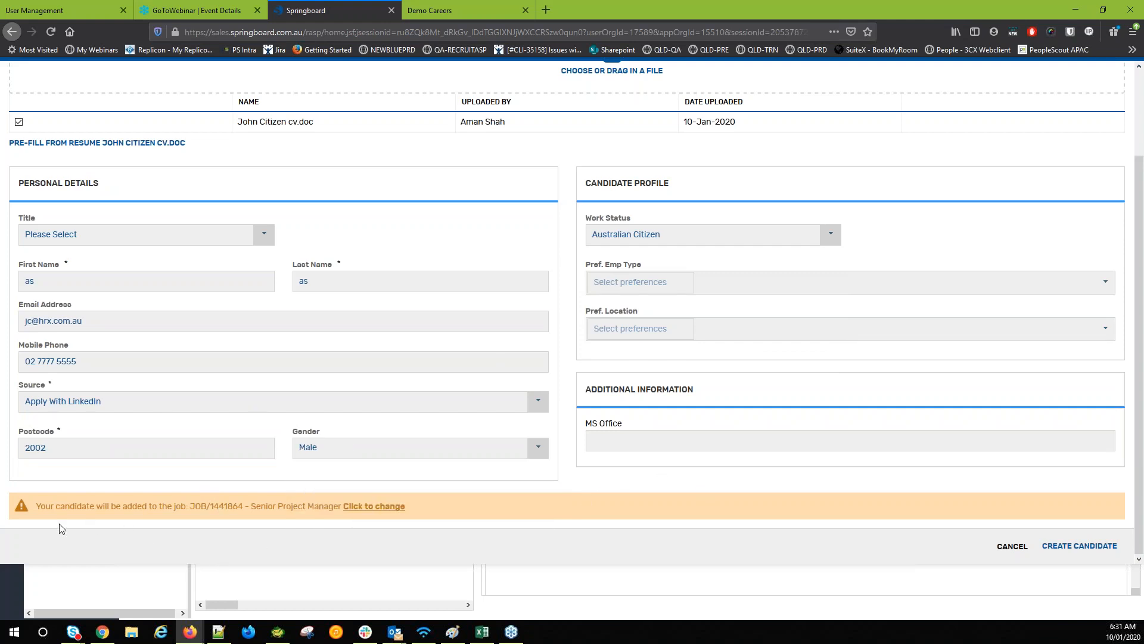
{"action": "left_click_drag", "start_coordinate": [41, 507], "coordinate": [241, 507]}
{"action": "left_click", "coordinate": [195, 506]}
{"action": "left_click", "coordinate": [242, 507]}
{"action": "scroll", "coordinate": [715, 460], "scroll_direction": "up", "scroll_amount": 1}
{"action": "scroll", "coordinate": [351, 503], "scroll_direction": "up", "scroll_amount": 2}
{"action": "scroll", "coordinate": [352, 503], "scroll_direction": "down", "scroll_amount": 2}
Keep job JOB/1441864, place the candidate in the Interview step, create them, and view the Interview list
{"action": "left_click", "coordinate": [388, 507]}
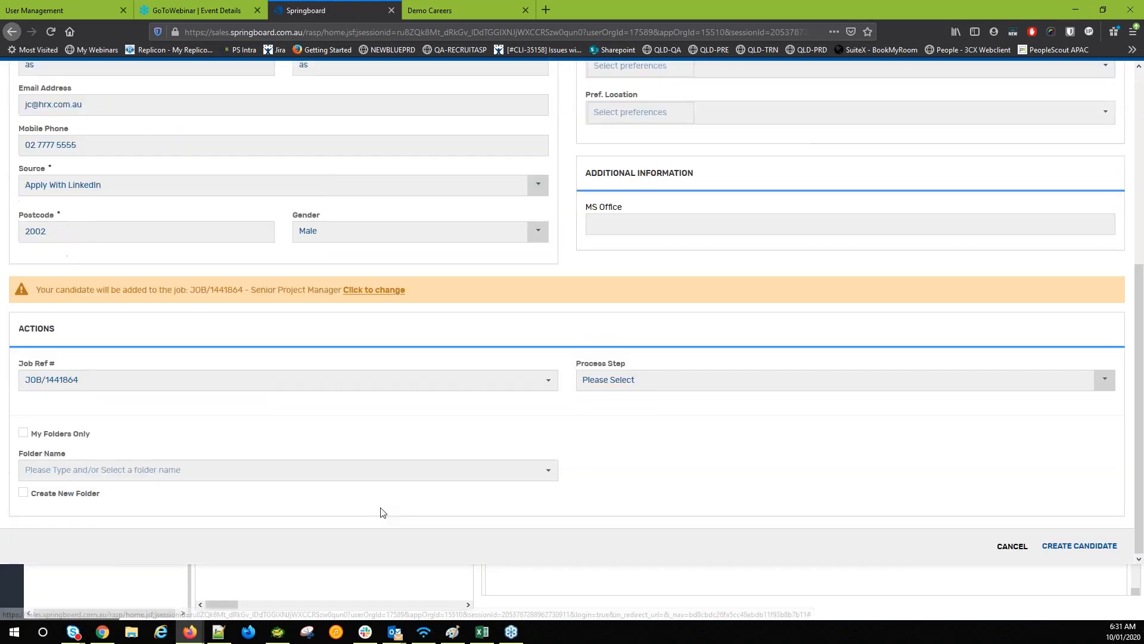
{"action": "left_click", "coordinate": [545, 385]}
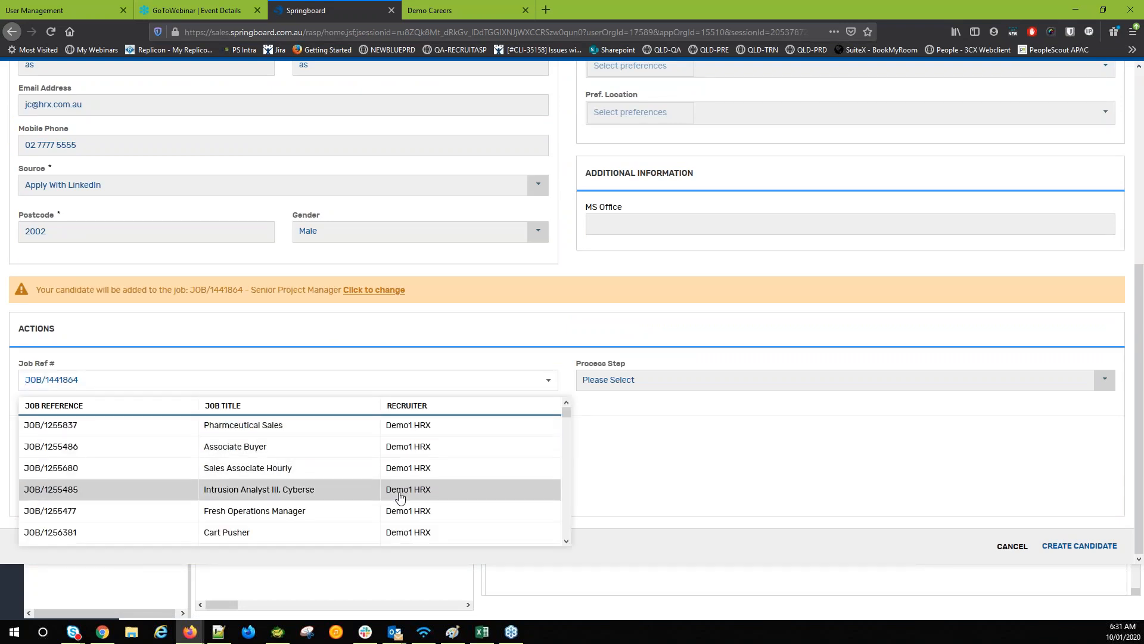
{"action": "left_click", "coordinate": [660, 452]}
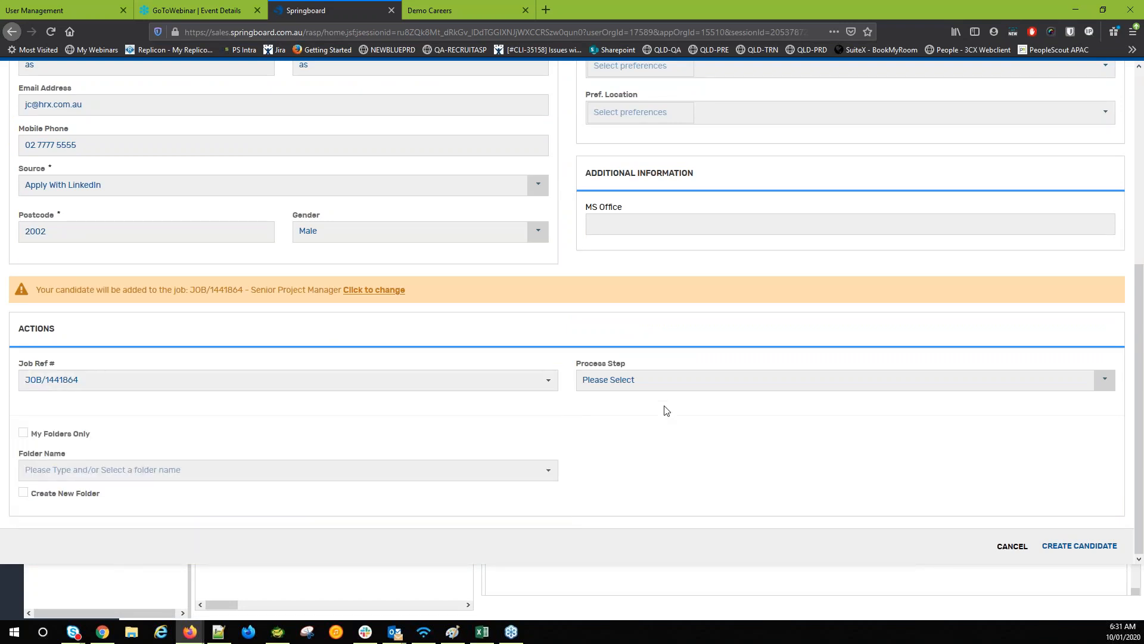
{"action": "left_click", "coordinate": [605, 382]}
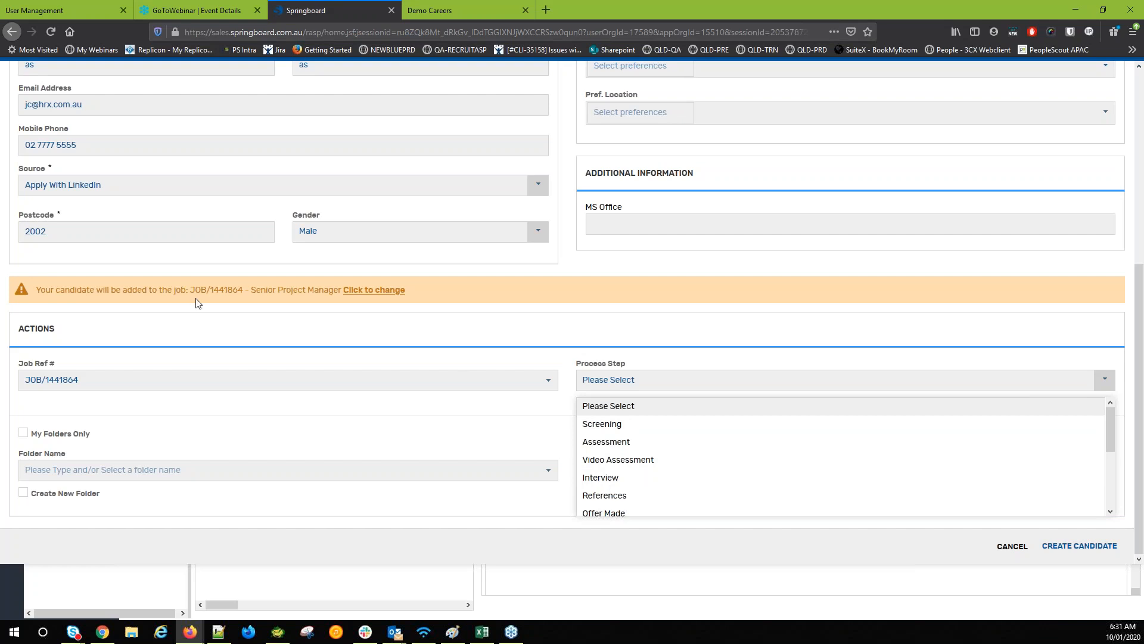
{"action": "right_click", "coordinate": [647, 476]}
{"action": "left_click", "coordinate": [613, 478]}
{"action": "left_click_drag", "start_coordinate": [505, 421], "coordinate": [622, 475]}
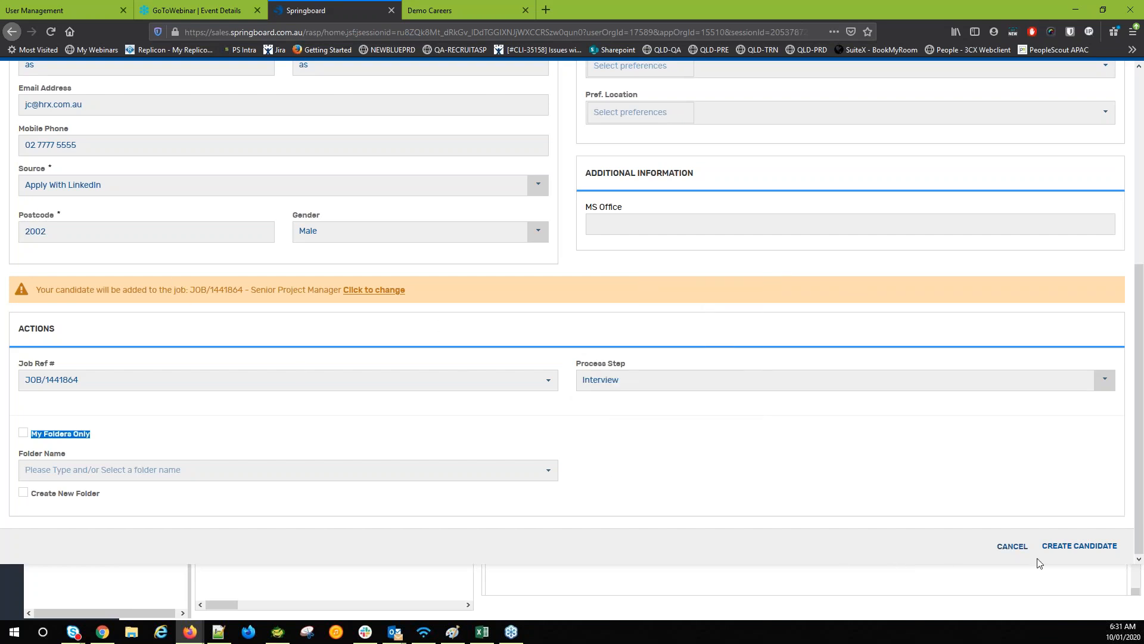
{"action": "left_click", "coordinate": [1106, 547]}
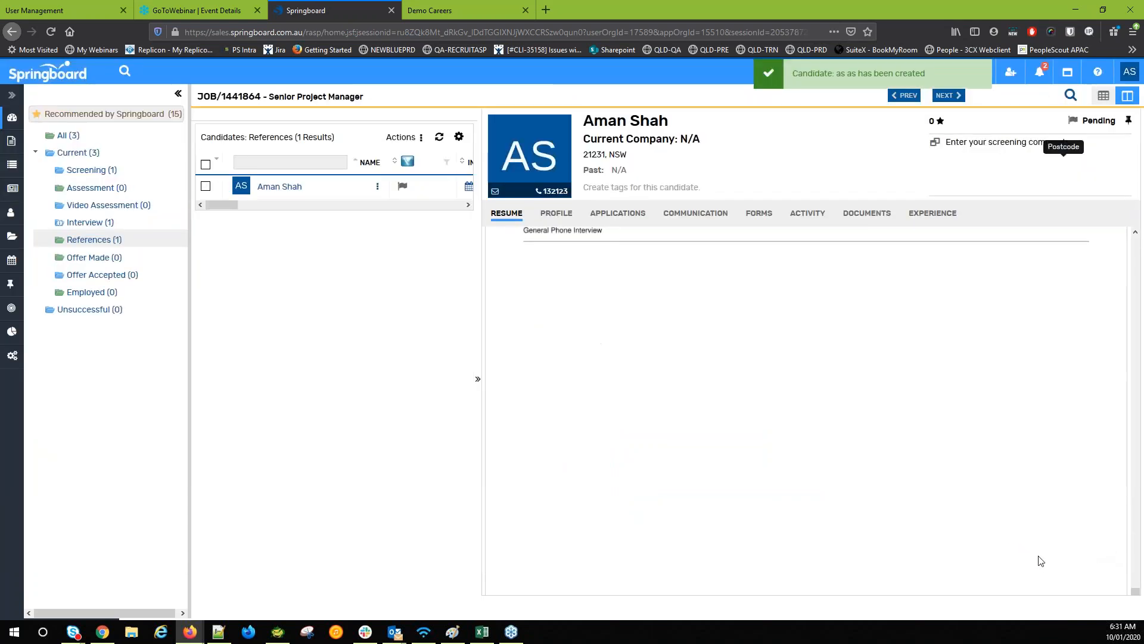
{"action": "left_click", "coordinate": [89, 223]}
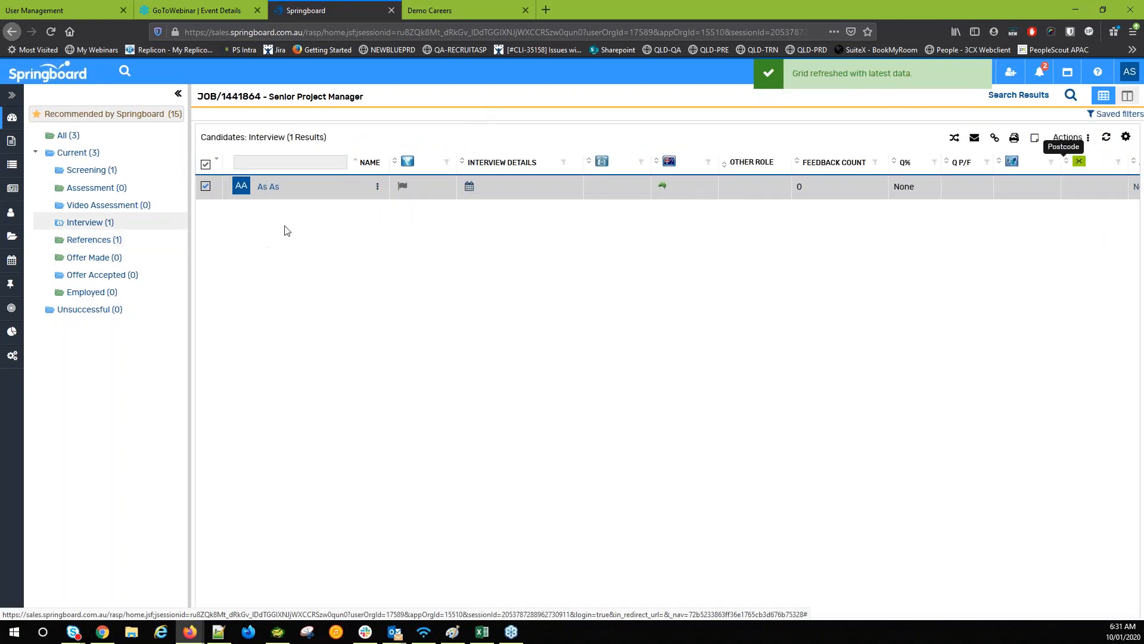